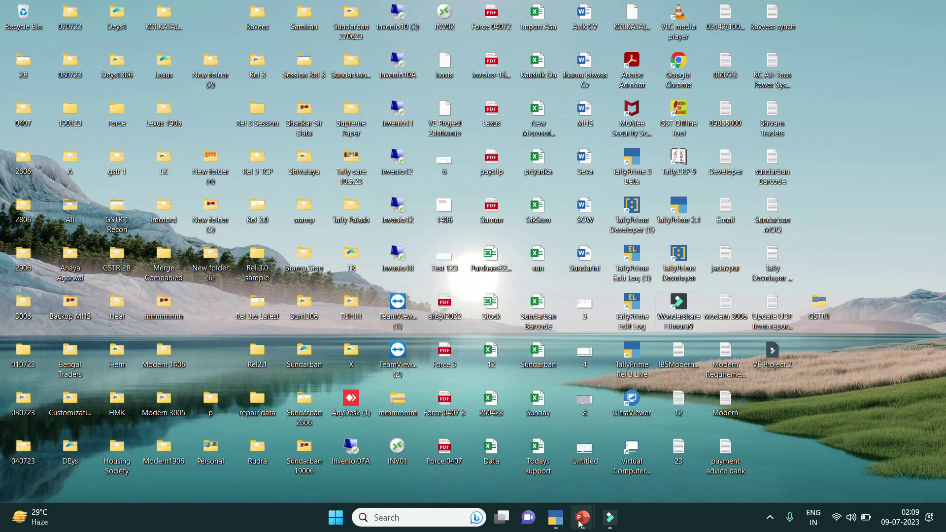
View the Error 1 slide on incorrect or unspecified voucher numbers in the PowerPoint slide show
{"action": "left_click", "coordinate": [650, 466]}
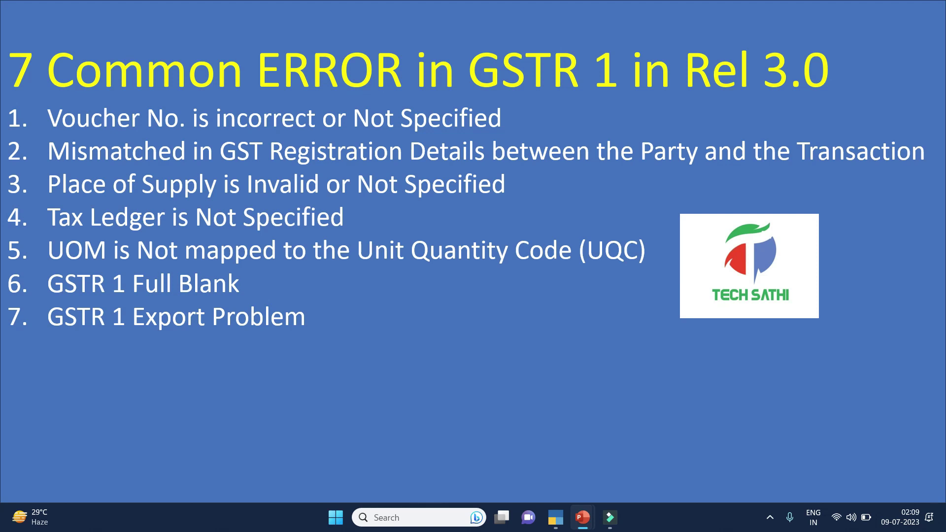
{"action": "key", "text": "Right"}
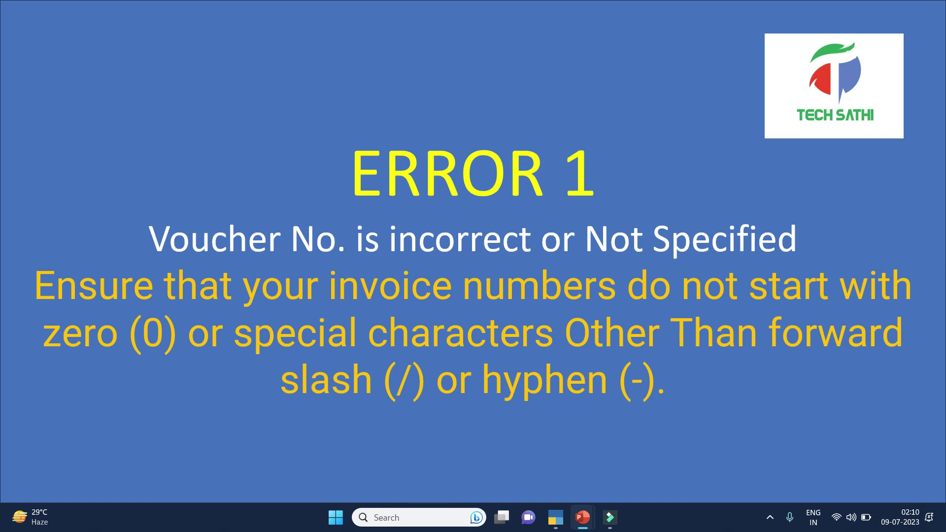
{"action": "key", "text": "super+d"}
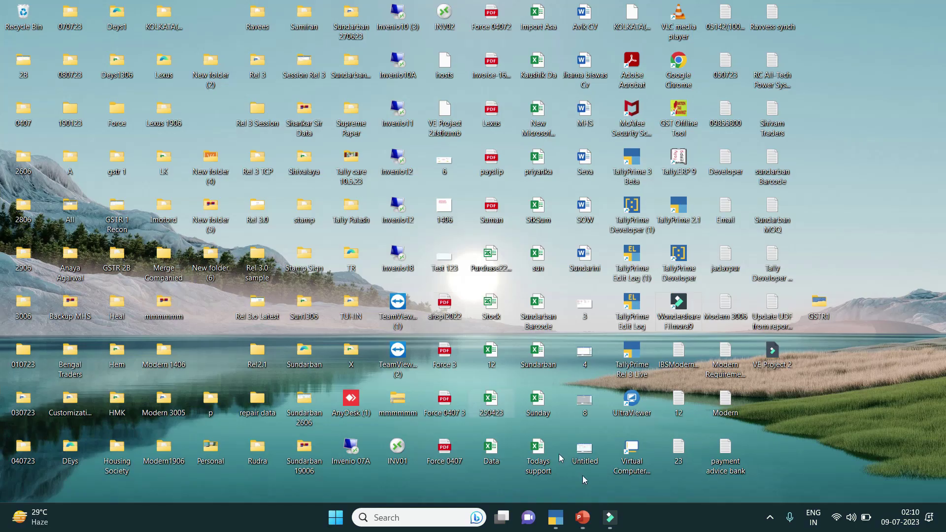
Switch to TallyPrime and open the AJMIRA BAKERY sales voucher listed under "Voucher No. is incorrect or not specified"
{"action": "mouse_move", "coordinate": [557, 512]}
{"action": "left_click", "coordinate": [545, 444]}
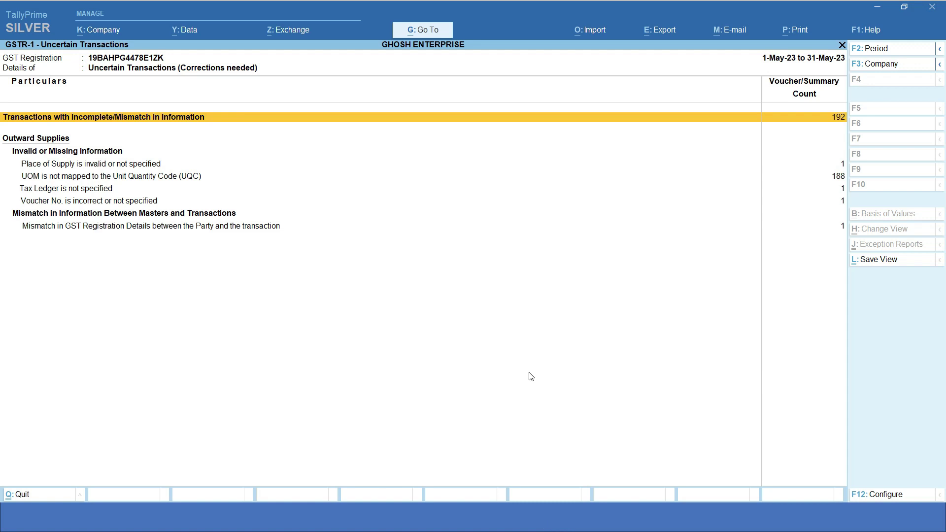
{"action": "key", "text": "Down"}
{"action": "key", "text": "Down"}
{"action": "key", "text": "Down"}
{"action": "key", "text": "Down"}
{"action": "key", "text": "Down"}
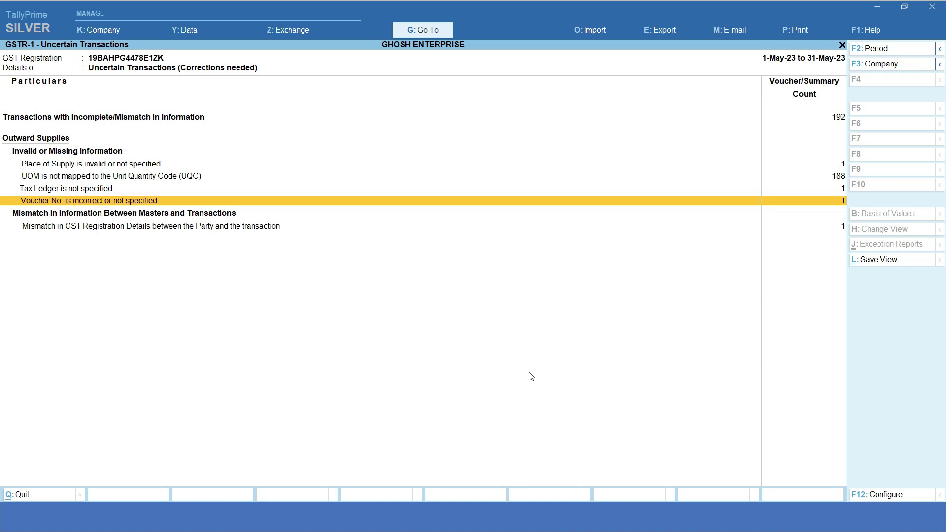
{"action": "key", "text": "Return"}
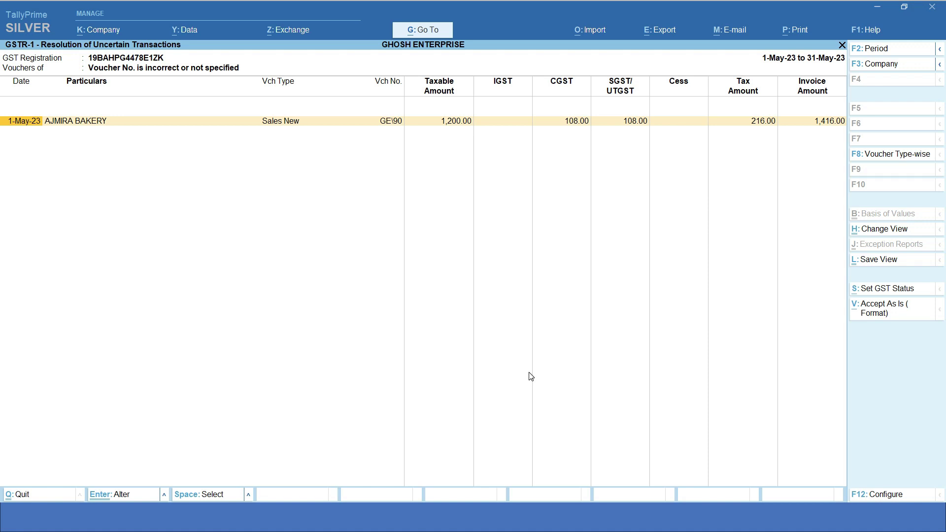
{"action": "key", "text": "Return"}
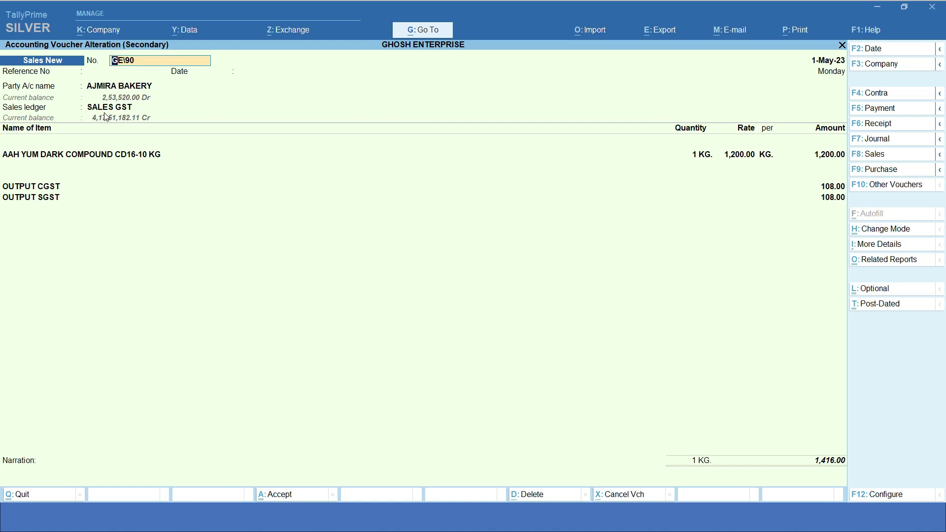
{"action": "key", "text": "BackSpace"}
{"action": "key", "text": "Escape"}
{"action": "key", "text": "Return"}
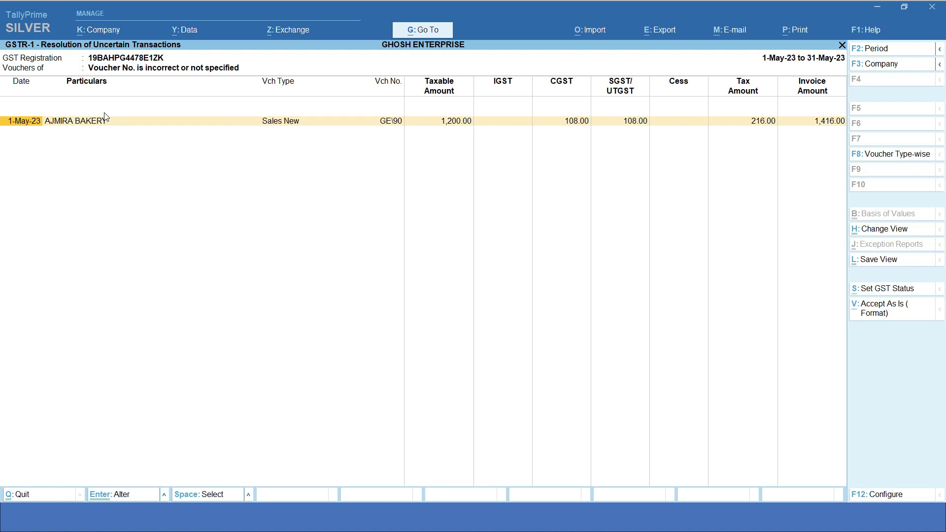
{"action": "key", "text": "Return"}
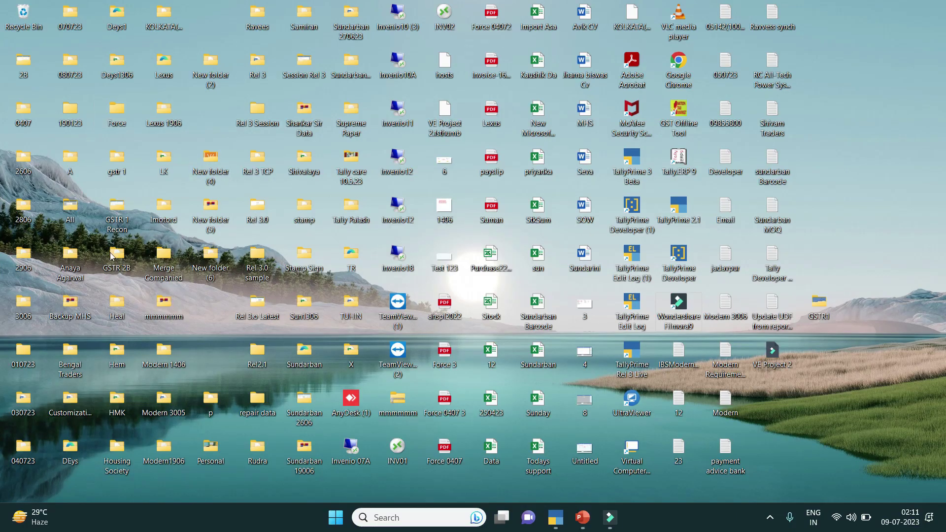
Switch to the PowerPoint slide show to review the Error 1 rules for invoice numbers, and return to TallyPrime
{"action": "mouse_move", "coordinate": [580, 526]}
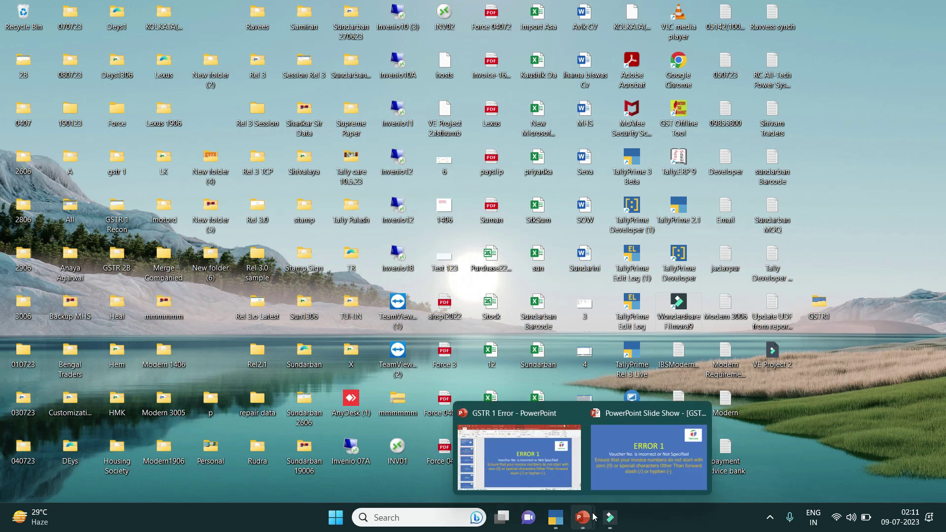
{"action": "left_click", "coordinate": [634, 486]}
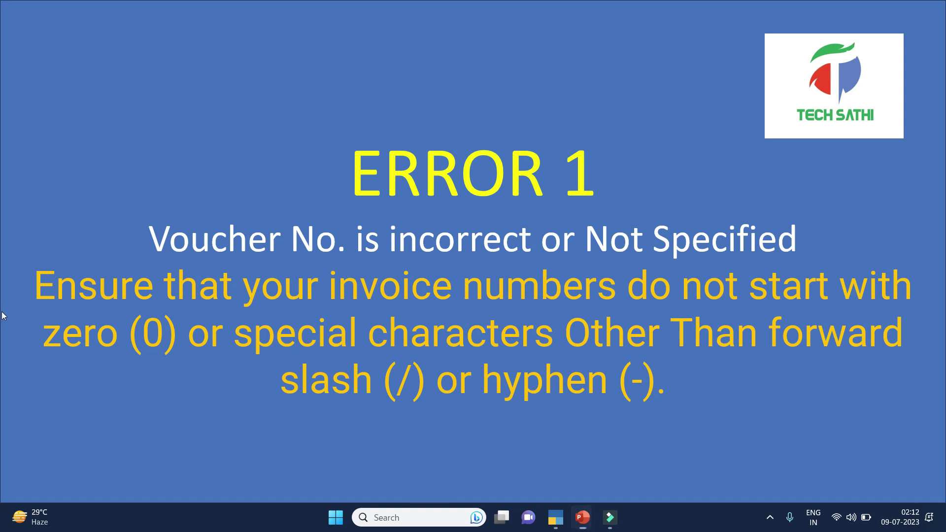
{"action": "key", "text": "super+d"}
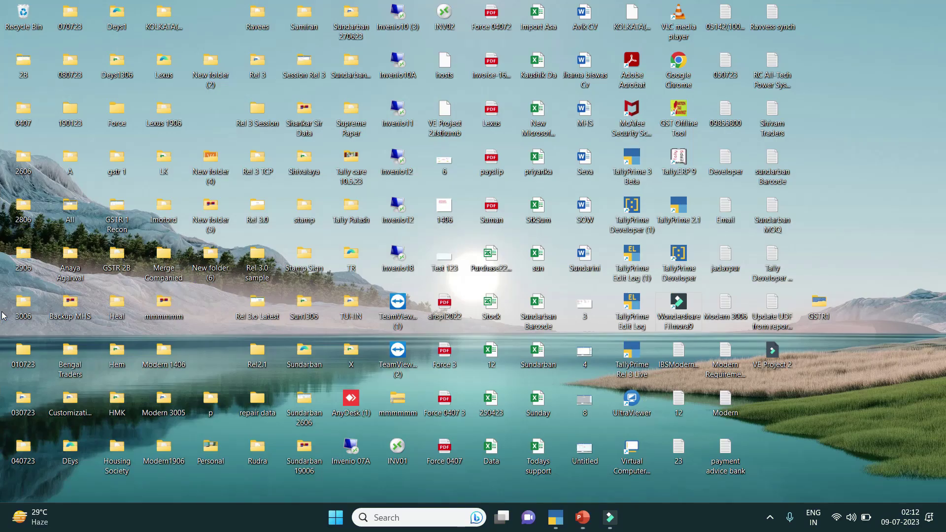
{"action": "left_click", "coordinate": [555, 517]}
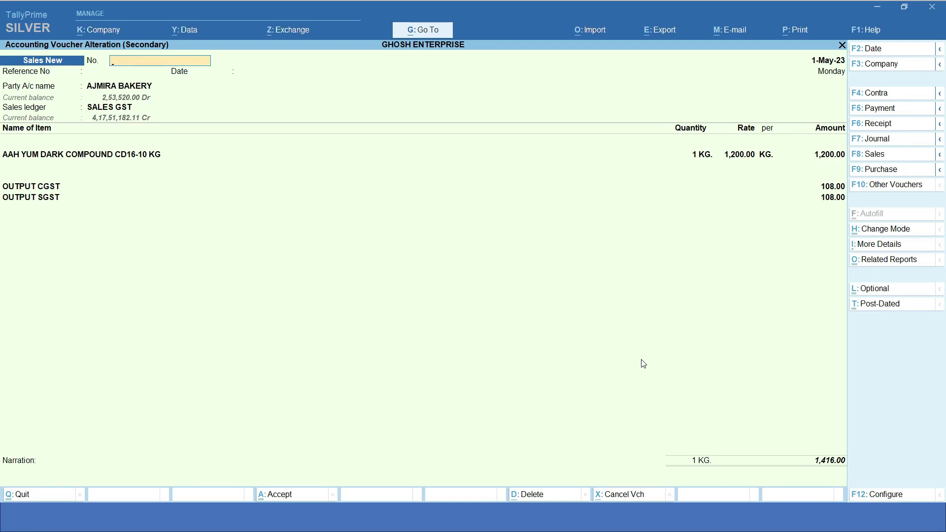
Reopen the AJMIRA BAKERY voucher from the incorrect voucher number list and set its voucher number to GE/90
{"action": "key", "text": "ctrl+a"}
{"action": "key", "text": "Escape"}
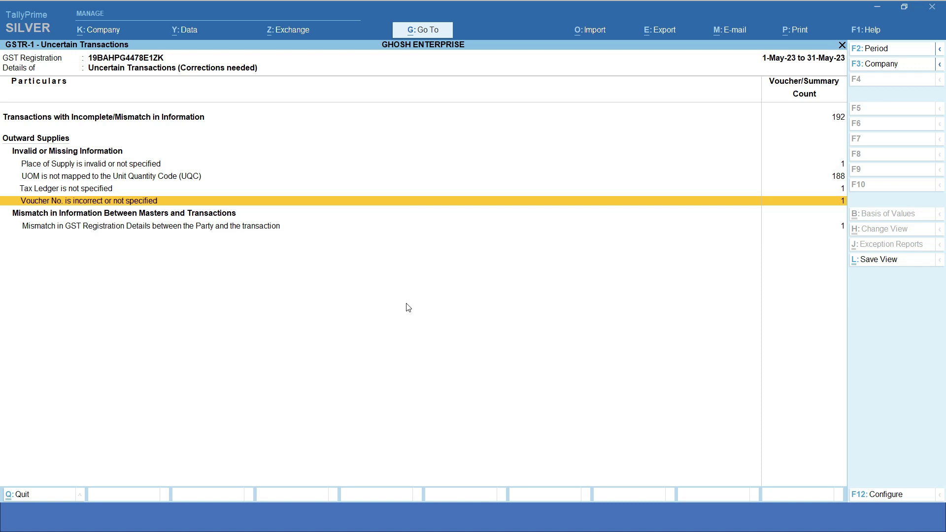
{"action": "key", "text": "Return"}
{"action": "key", "text": "Return"}
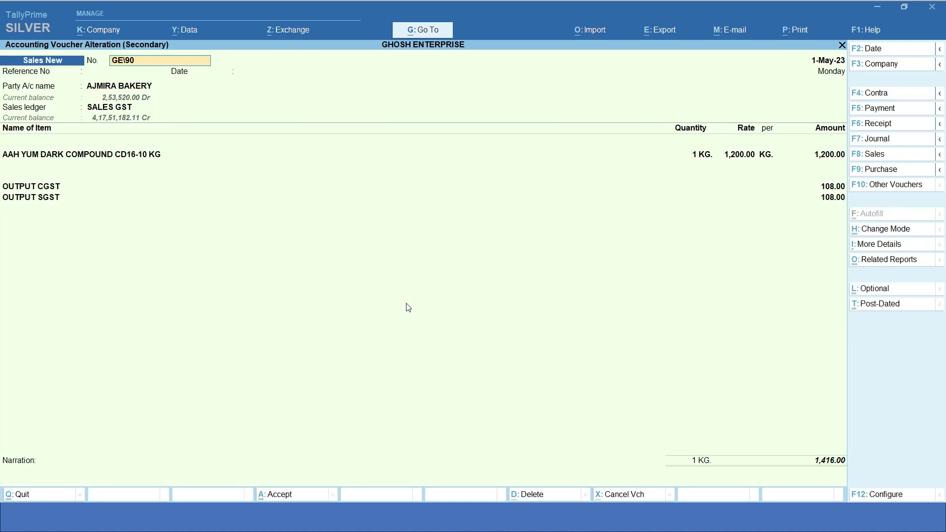
{"action": "key", "text": "BackSpace"}
{"action": "key", "text": "BackSpace"}
{"action": "type", "text": "90"}
Keep the existing party details, stock item and tax ledgers while advancing through the voucher to its total
{"action": "key", "text": "Return"}
{"action": "key", "text": "Return"}
{"action": "key", "text": "Return"}
{"action": "key", "text": "Return"}
{"action": "key", "text": "Return"}
{"action": "key", "text": "Return"}
{"action": "key", "text": "Return"}
{"action": "key", "text": "Return"}
{"action": "key", "text": "Return"}
{"action": "key", "text": "Return"}
{"action": "key", "text": "Return"}
{"action": "key", "text": "Return"}
{"action": "key", "text": "Return"}
{"action": "key", "text": "Return"}
{"action": "key", "text": "Return"}
{"action": "key", "text": "Return"}
{"action": "key", "text": "Return"}
{"action": "key", "text": "Return"}
{"action": "key", "text": "Return"}
{"action": "key", "text": "Return"}
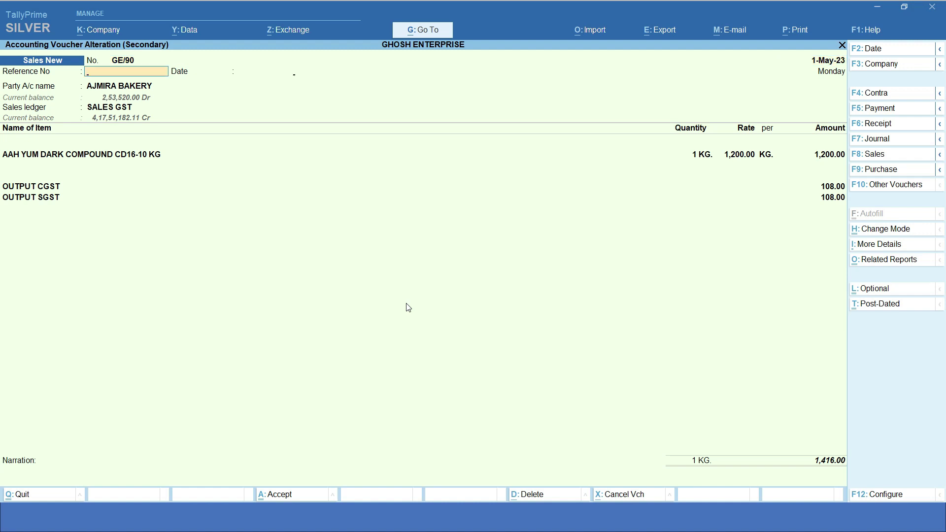
{"action": "key", "text": "Return"}
{"action": "key", "text": "Return"}
{"action": "key", "text": "Return"}
{"action": "key", "text": "Return"}
{"action": "key", "text": "Return"}
{"action": "key", "text": "Return"}
{"action": "key", "text": "Return"}
{"action": "key", "text": "Return"}
{"action": "key", "text": "Return"}
{"action": "key", "text": "Return"}
{"action": "key", "text": "Return"}
{"action": "key", "text": "Return"}
{"action": "key", "text": "Return"}
{"action": "key", "text": "Return"}
{"action": "key", "text": "Return"}
{"action": "key", "text": "Return"}
{"action": "key", "text": "Return"}
{"action": "key", "text": "Return"}
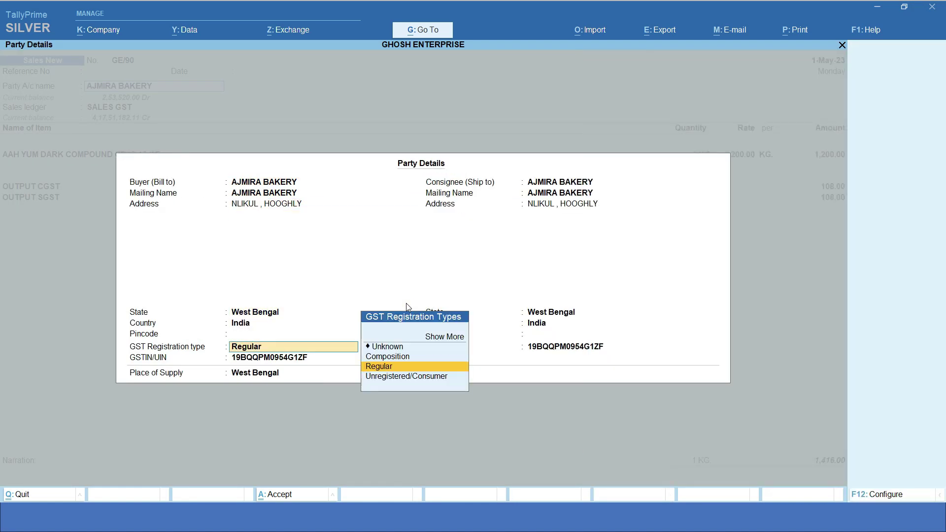
{"action": "key", "text": "Return"}
{"action": "key", "text": "Return"}
{"action": "key", "text": "Return"}
{"action": "key", "text": "Return"}
{"action": "key", "text": "Return"}
{"action": "key", "text": "Return"}
{"action": "key", "text": "Return"}
{"action": "key", "text": "Return"}
{"action": "key", "text": "Return"}
{"action": "key", "text": "Return"}
{"action": "key", "text": "Return"}
{"action": "key", "text": "Return"}
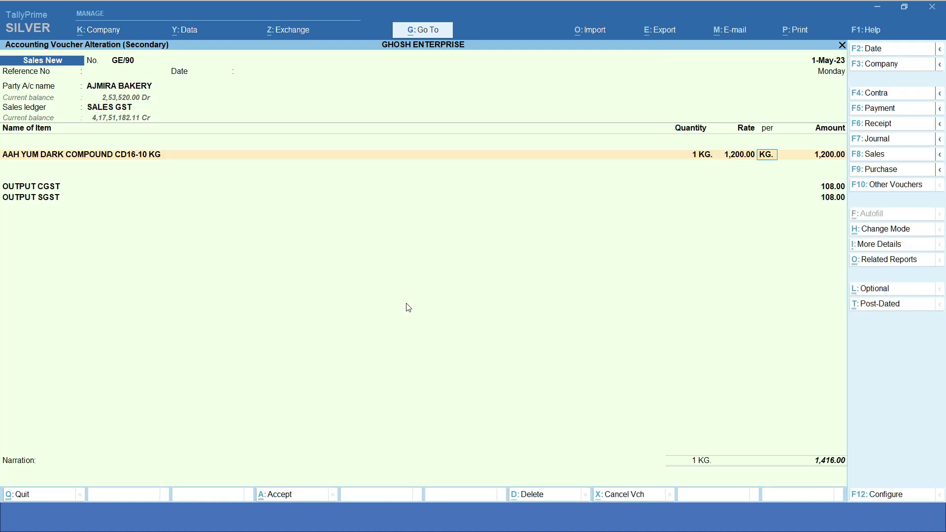
{"action": "key", "text": "Return"}
{"action": "key", "text": "Return"}
{"action": "key", "text": "Return"}
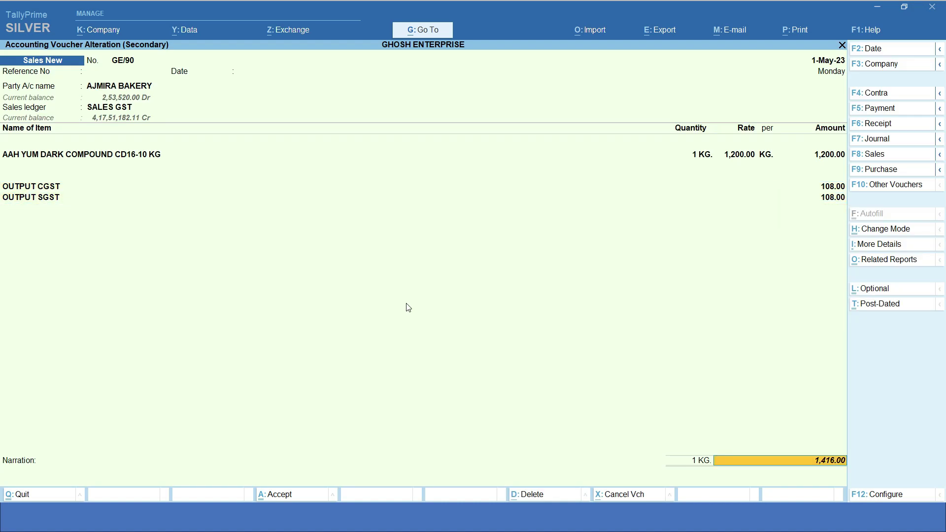
Confirm the bill-wise New Ref GE/90, accept the altered voucher and return to the Uncertain Transactions report
{"action": "key", "text": "BackSpace"}
{"action": "key", "text": "BackSpace"}
{"action": "key", "text": "Return"}
{"action": "key", "text": "Return"}
{"action": "key", "text": "Return"}
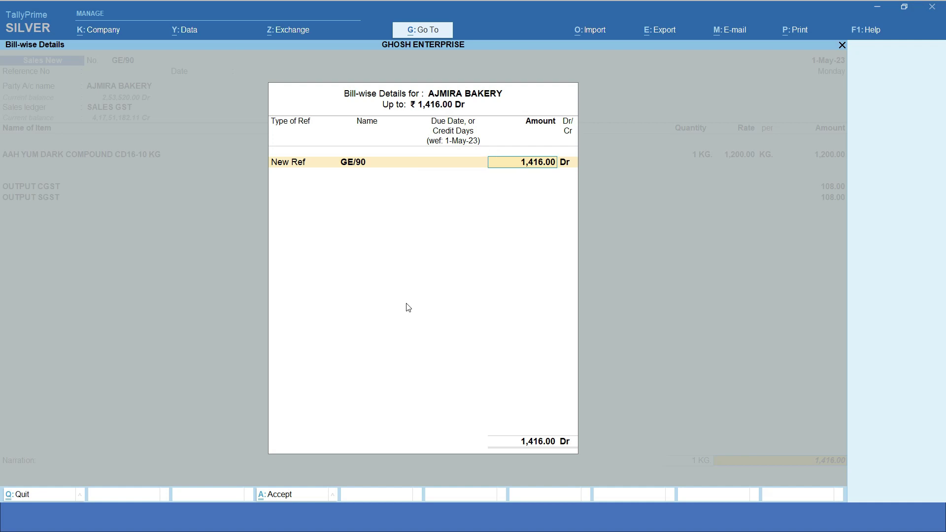
{"action": "key", "text": "Return"}
{"action": "key", "text": "Return"}
{"action": "key", "text": "Return"}
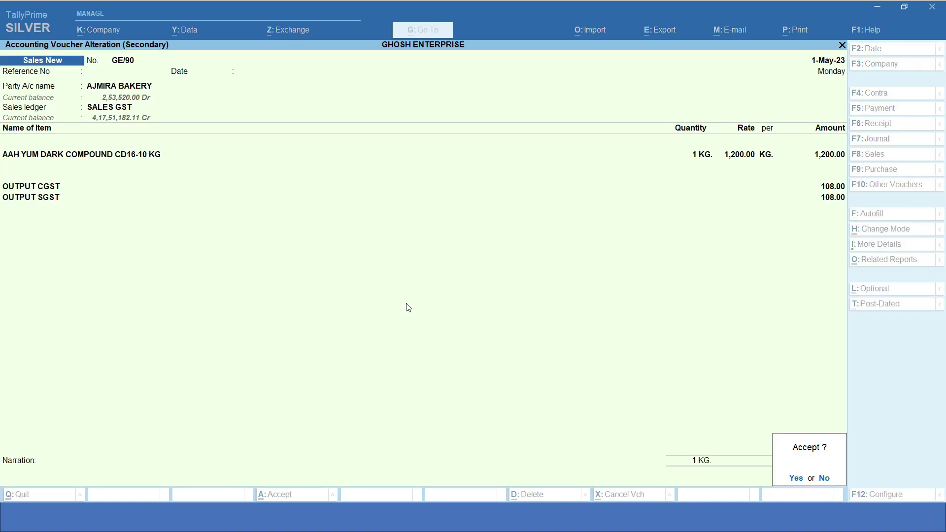
{"action": "key", "text": "Return"}
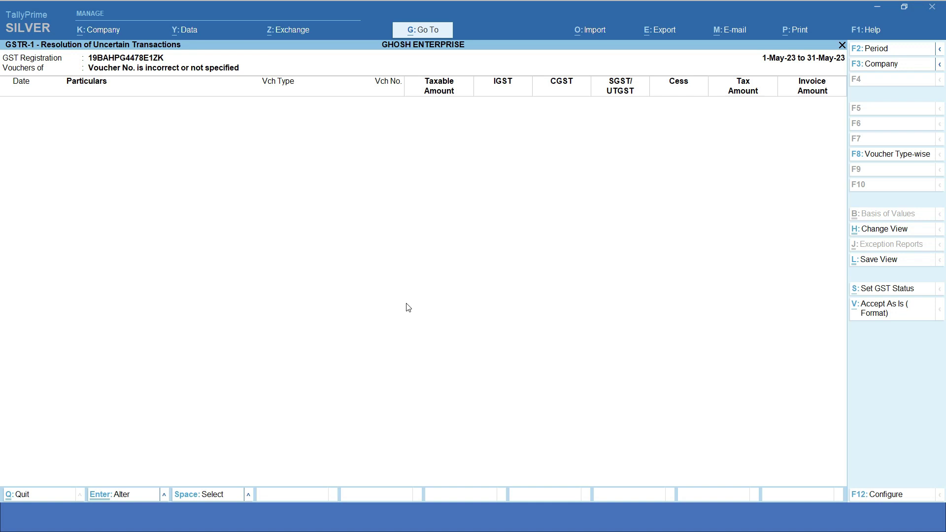
{"action": "key", "text": "Escape"}
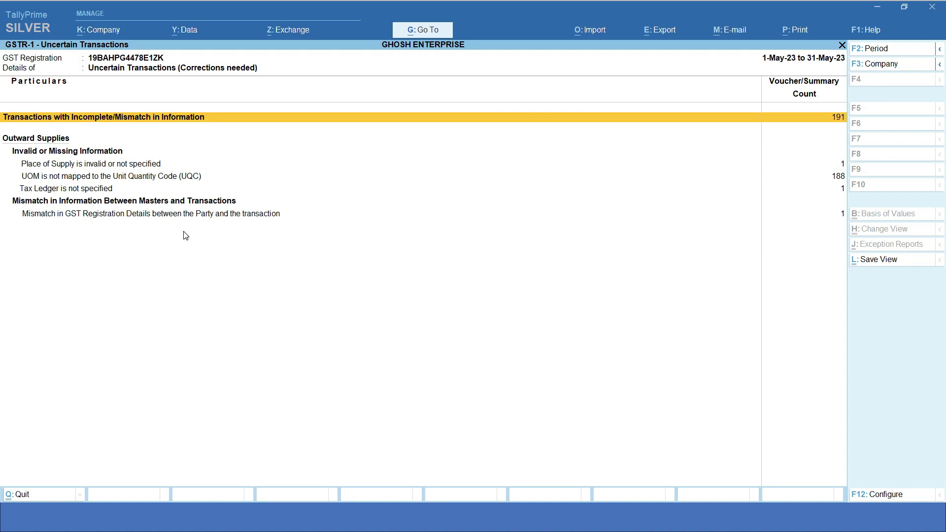
Switch to the PowerPoint slide show and display the Error 2 slide on mismatched GST registration details
{"action": "key", "text": "Down"}
{"action": "key", "text": "Down"}
{"action": "key", "text": "Down"}
{"action": "key", "text": "Down"}
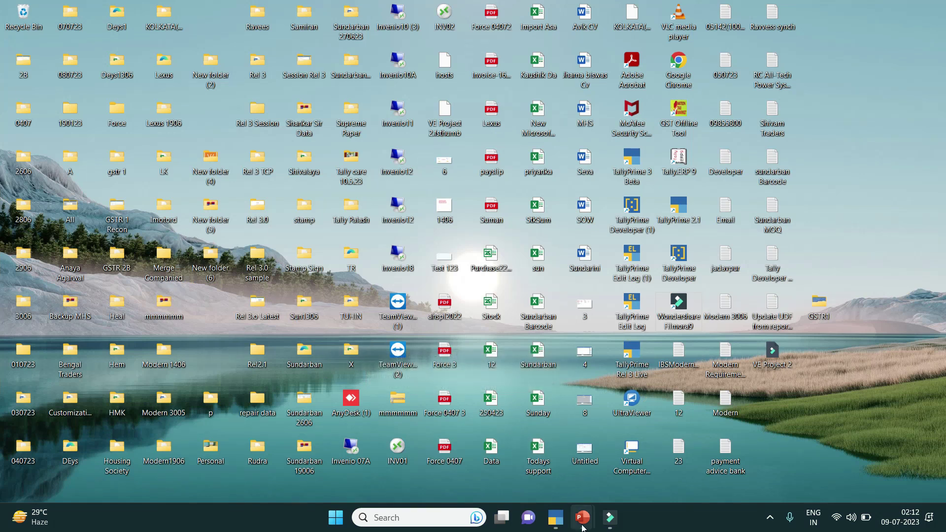
{"action": "mouse_move", "coordinate": [582, 517]}
{"action": "left_click", "coordinate": [630, 480]}
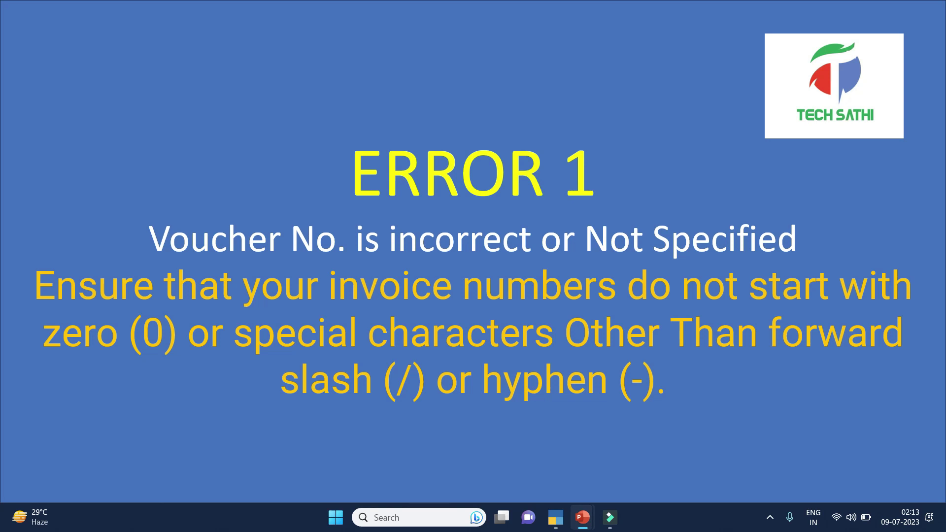
{"action": "key", "text": "Right"}
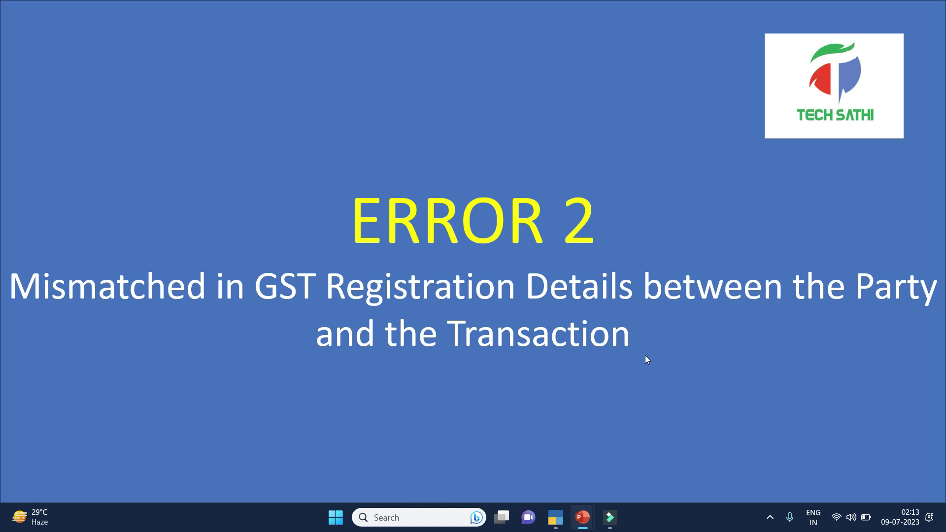
Switch to TallyPrime and open the Party GST Registration Details of The Bonoful Bakers & Confectionary voucher listed under the registration mismatch
{"action": "mouse_move", "coordinate": [559, 515]}
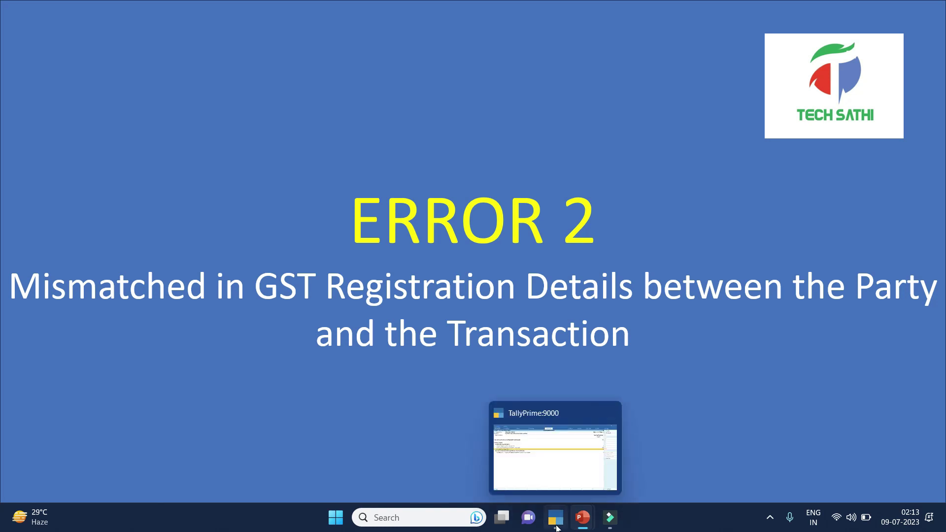
{"action": "left_click", "coordinate": [565, 469]}
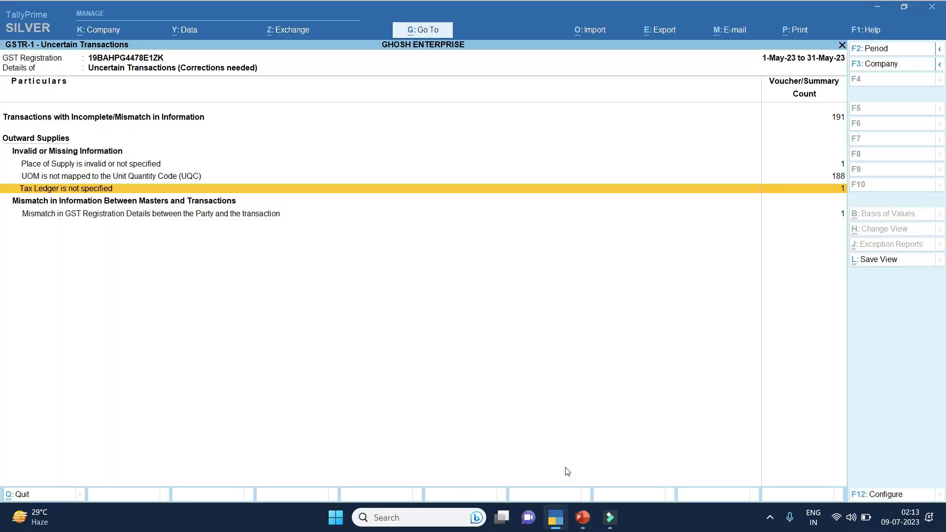
{"action": "key", "text": "Down"}
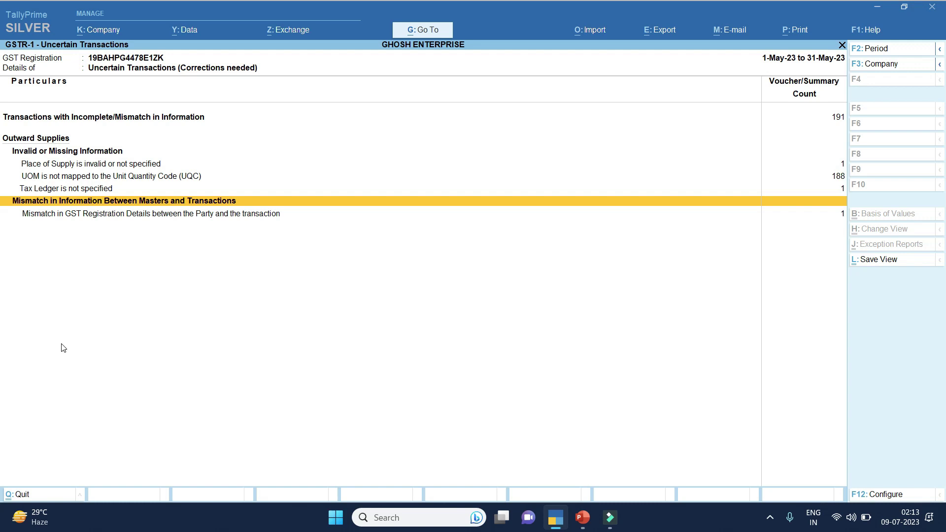
{"action": "key", "text": "Down"}
{"action": "key", "text": "Return"}
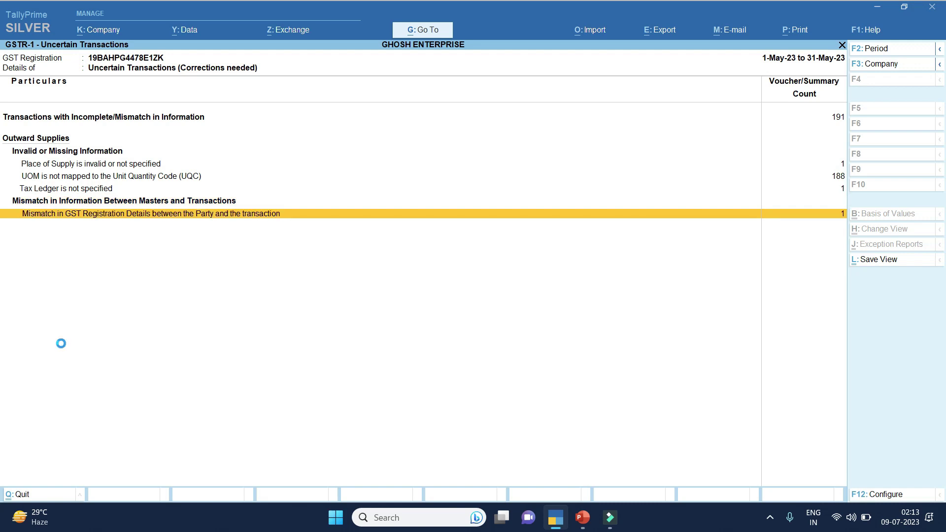
{"action": "key", "text": "Return"}
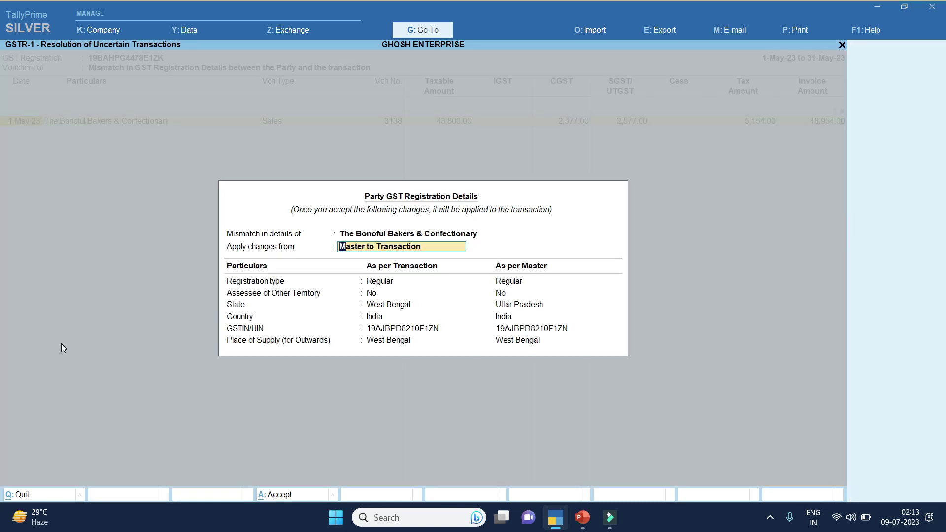
{"action": "key", "text": "BackSpace"}
{"action": "key", "text": "Escape"}
{"action": "key", "text": "y"}
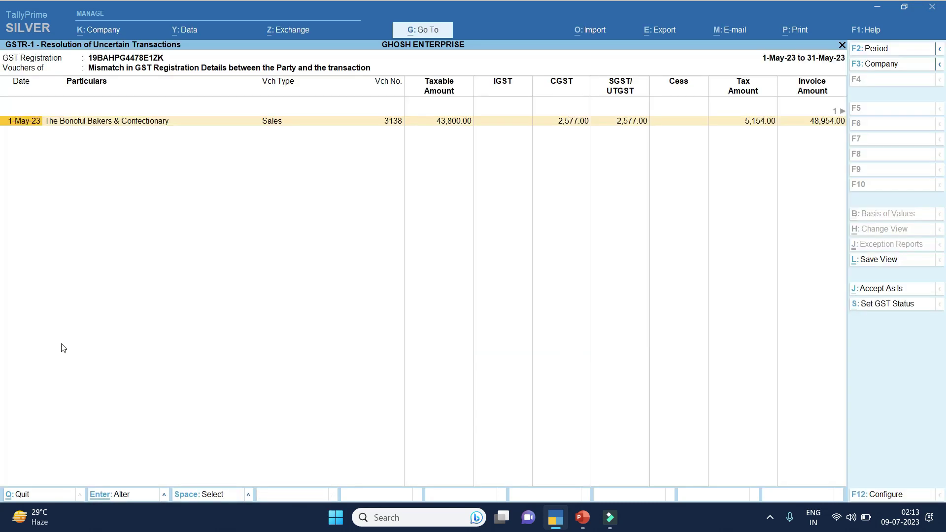
{"action": "key", "text": "Escape"}
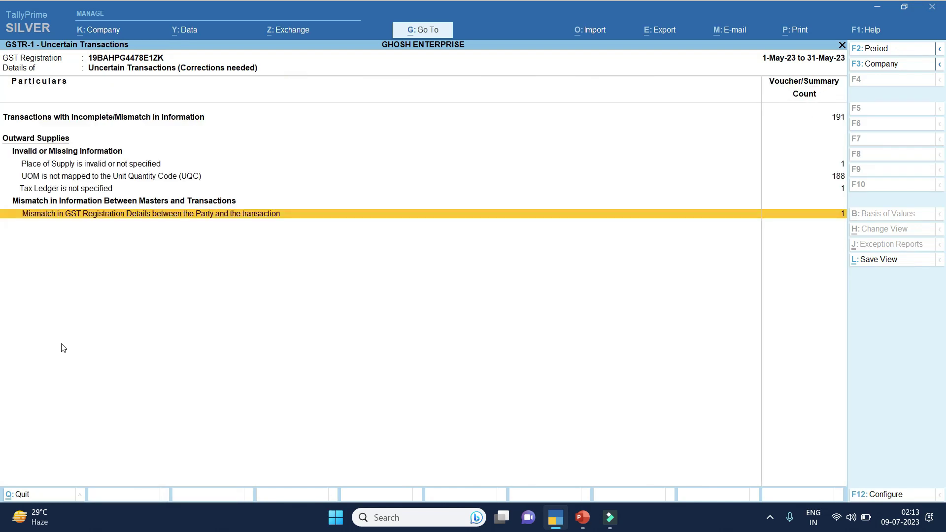
{"action": "key", "text": "Return"}
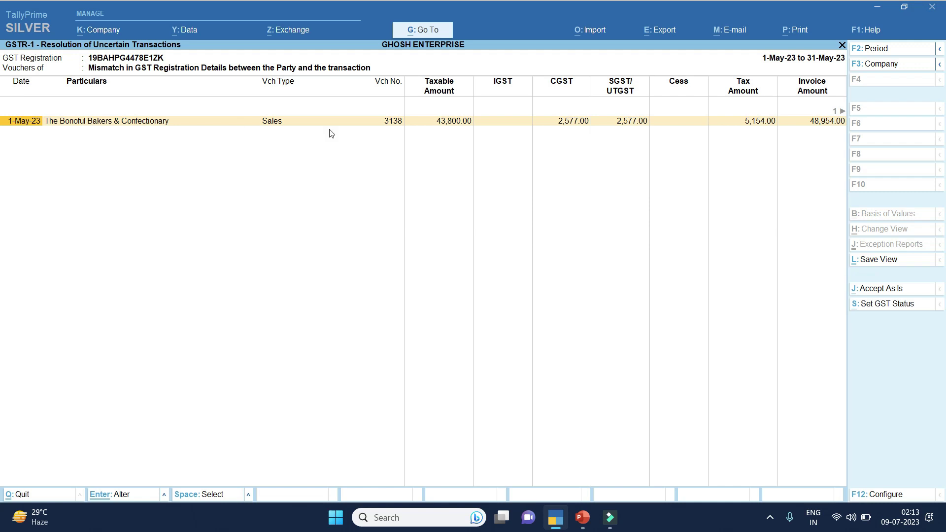
{"action": "key", "text": "Return"}
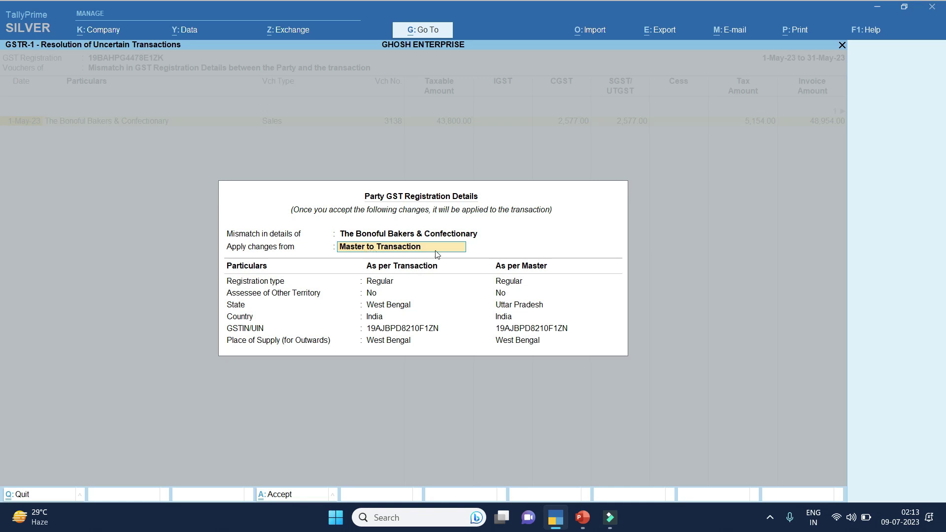
Examine the Master to Transaction and Transaction to Master options for applying changes, and quit the mismatch details without applying either
{"action": "key", "text": "space"}
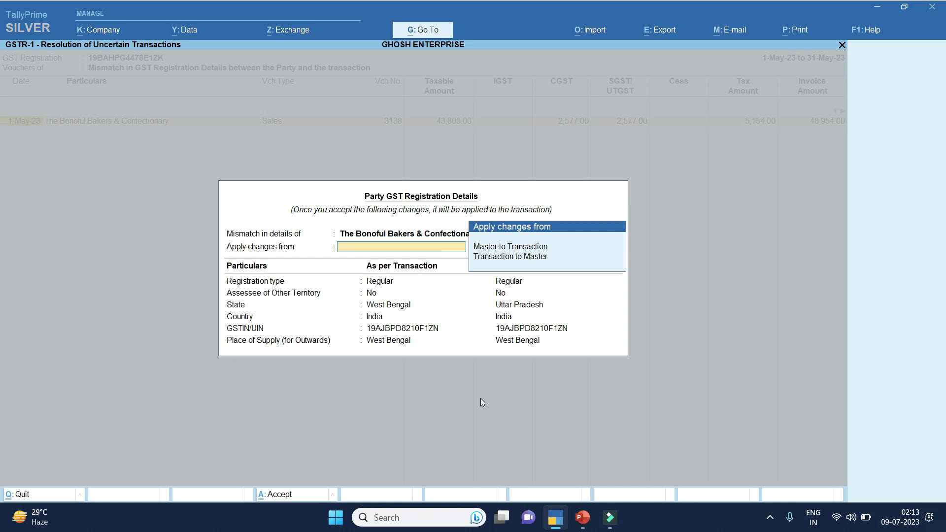
{"action": "key", "text": "Down"}
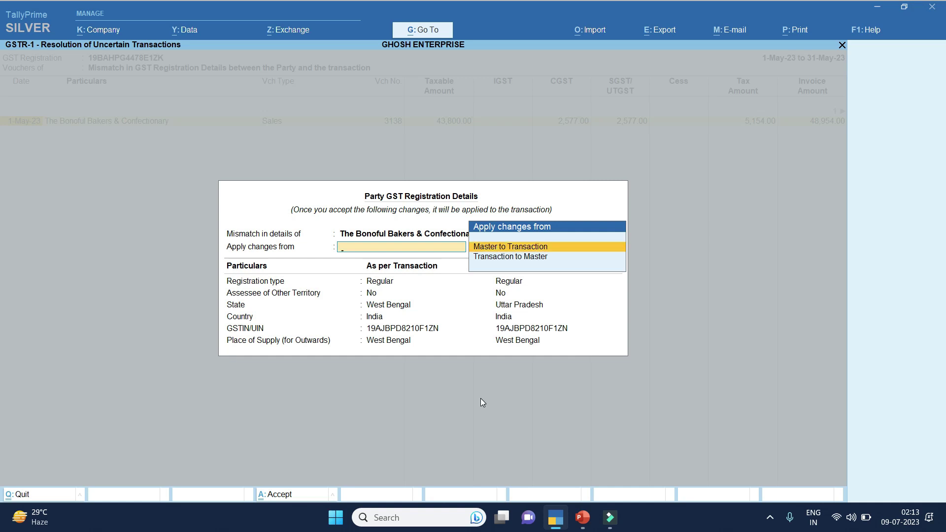
{"action": "key", "text": "Down"}
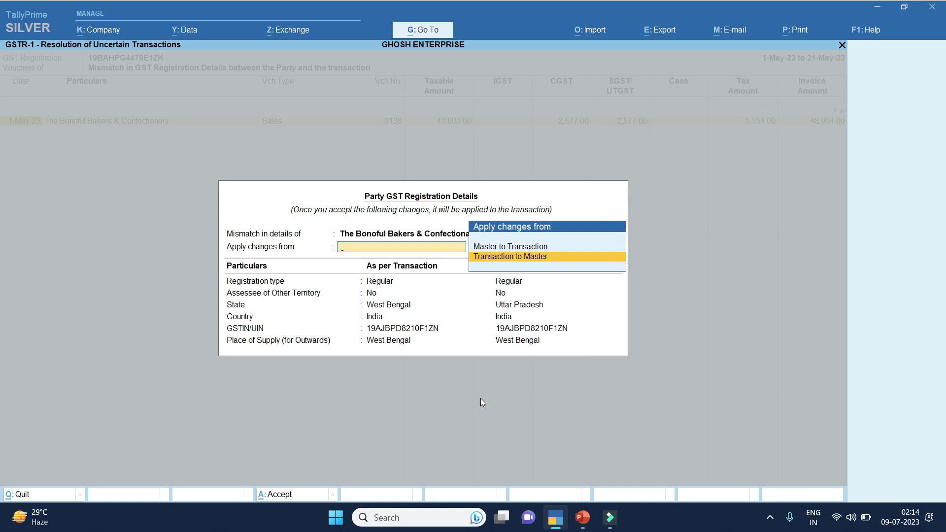
{"action": "key", "text": "Up"}
{"action": "key", "text": "Return"}
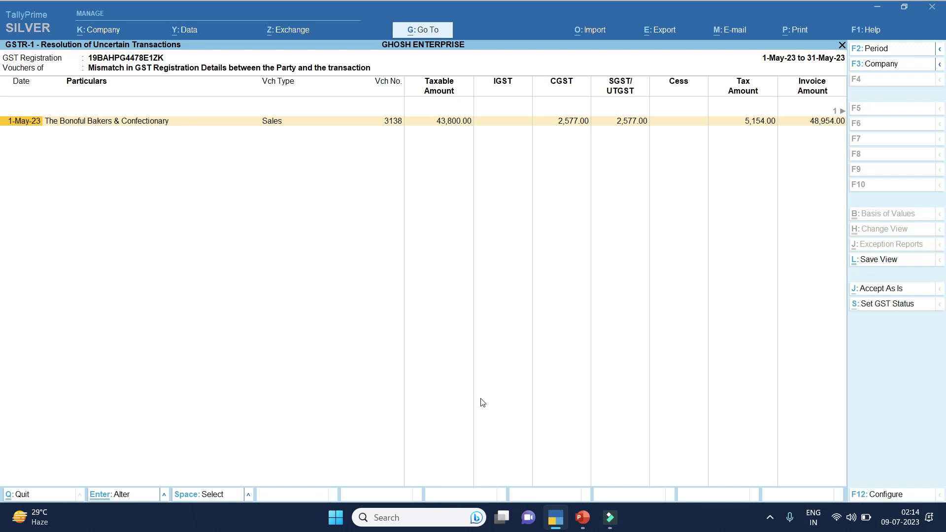
{"action": "key", "text": "Return"}
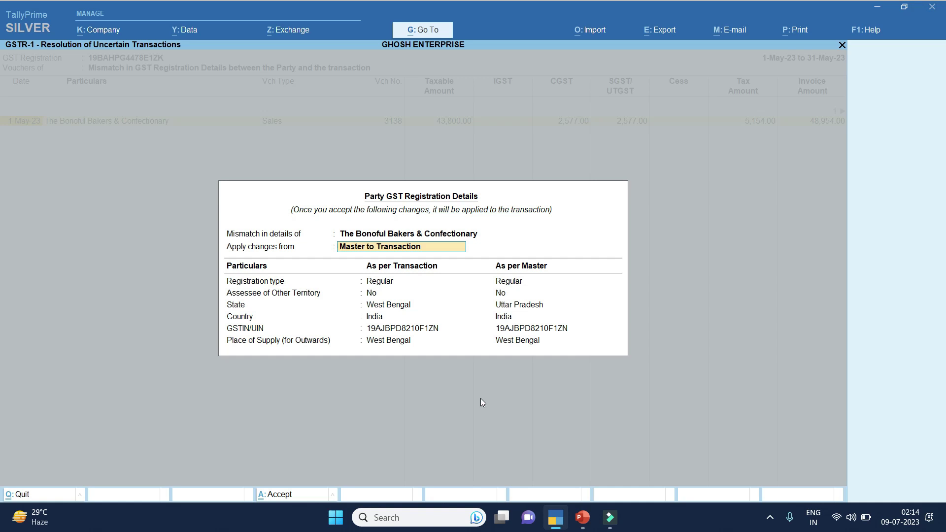
{"action": "key", "text": "Escape"}
{"action": "key", "text": "Escape"}
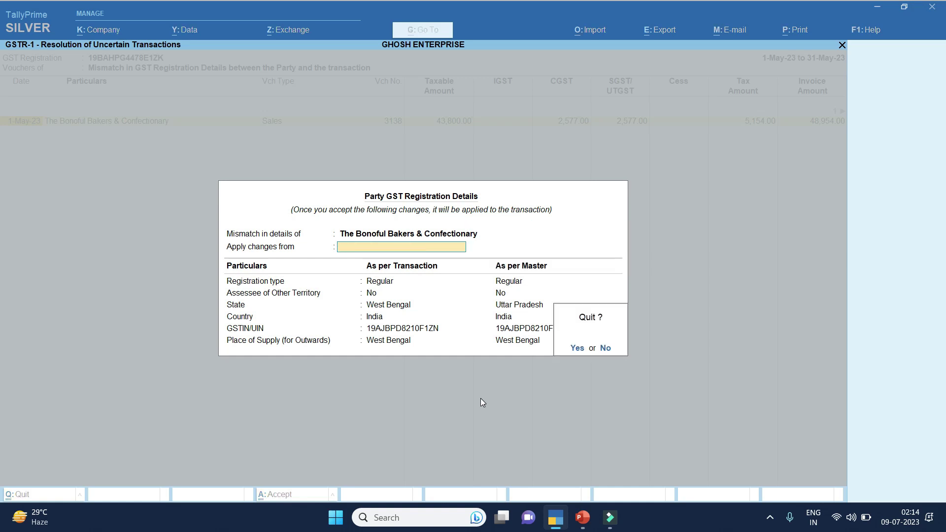
{"action": "key", "text": "Return"}
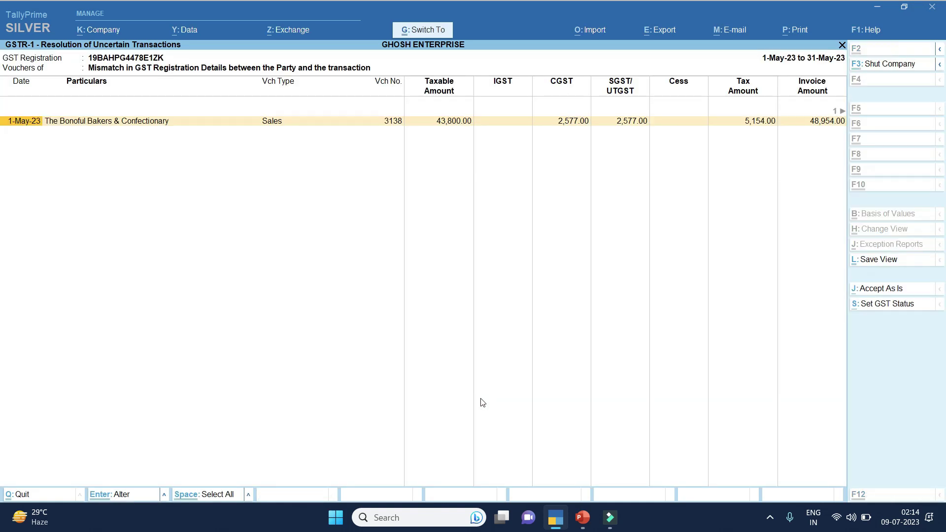
Open sales voucher 3138 from the mismatch list and check the mailing and tax registration details in its party's ledger master
{"action": "key", "text": "Return"}
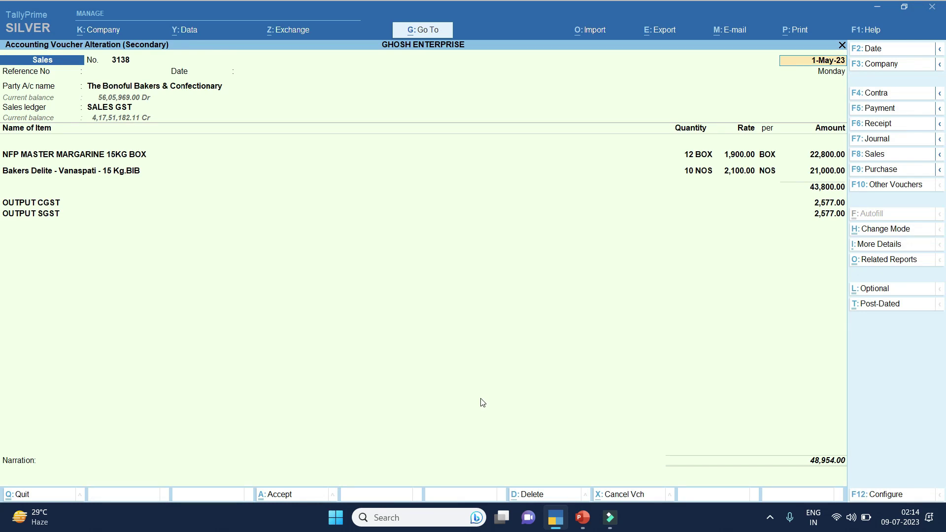
{"action": "key", "text": "Return"}
{"action": "key", "text": "Return"}
{"action": "key", "text": "Return"}
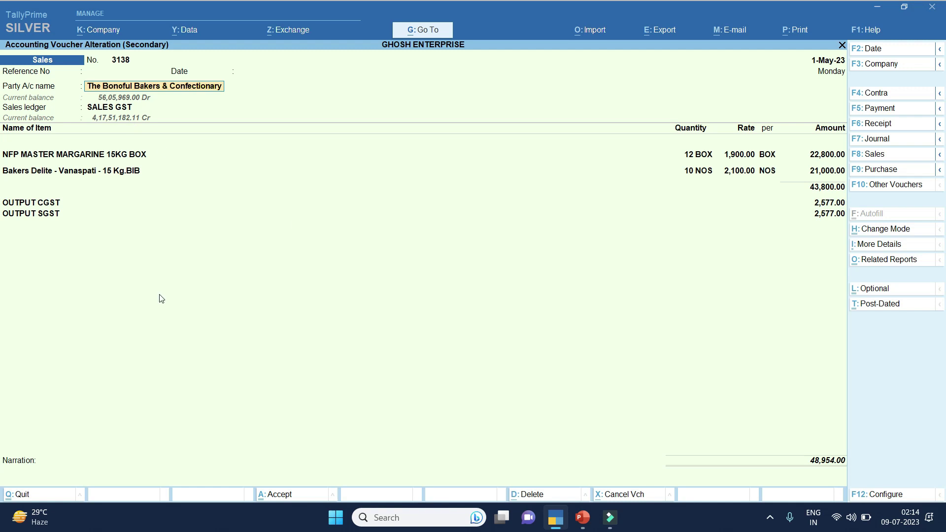
{"action": "key", "text": "ctrl"}
{"action": "key", "text": "ctrl+Return"}
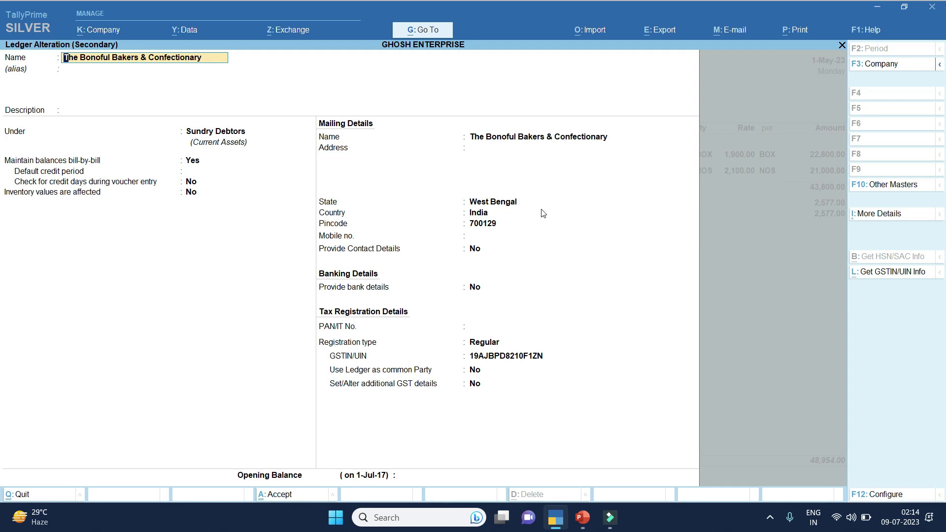
{"action": "key", "text": "ctrl+a"}
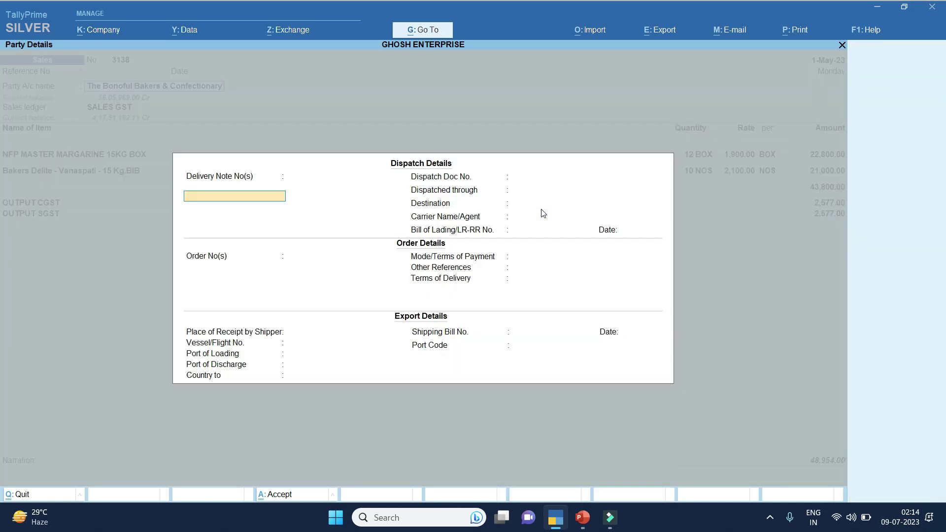
Pass through the dispatch, order and export details without entries to review the buyer's state and GST details in Party Details
{"action": "key", "text": "Return"}
{"action": "key", "text": "Return"}
{"action": "key", "text": "Return"}
{"action": "key", "text": "Return"}
{"action": "key", "text": "Return"}
{"action": "key", "text": "Return"}
{"action": "key", "text": "Return"}
{"action": "key", "text": "Return"}
{"action": "key", "text": "Return"}
{"action": "key", "text": "Return"}
{"action": "key", "text": "Return"}
{"action": "key", "text": "Return"}
{"action": "key", "text": "Return"}
{"action": "key", "text": "Return"}
{"action": "key", "text": "Return"}
{"action": "key", "text": "Return"}
{"action": "key", "text": "Return"}
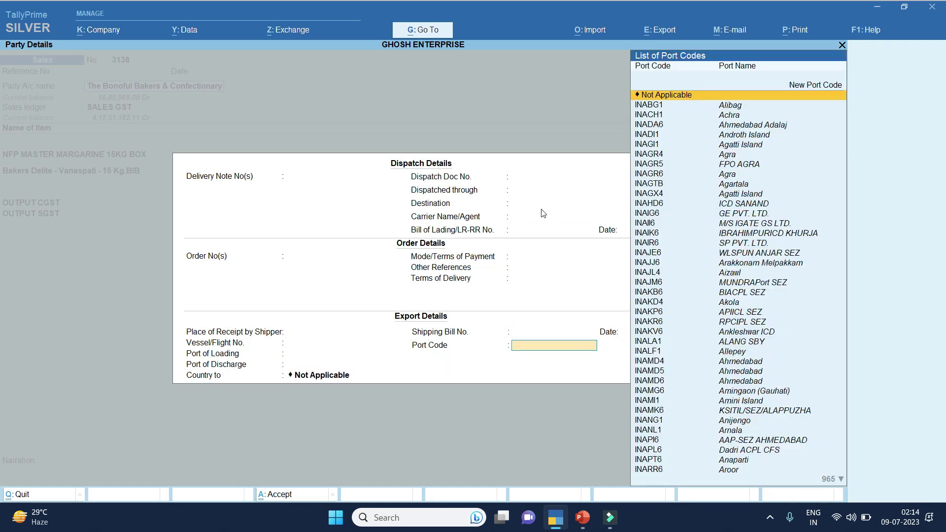
{"action": "key", "text": "Return"}
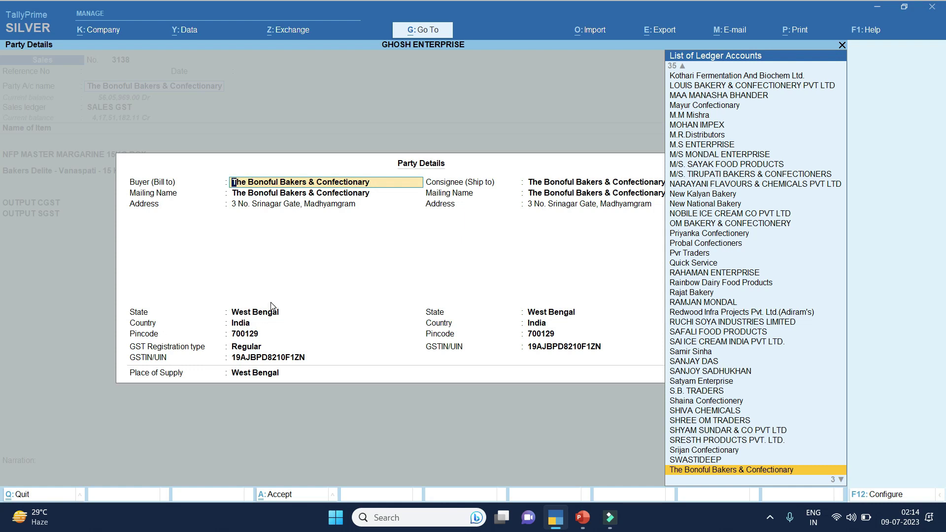
Quit voucher 3138 without saving and return to the Uncertain Transactions report
{"action": "key", "text": "Escape"}
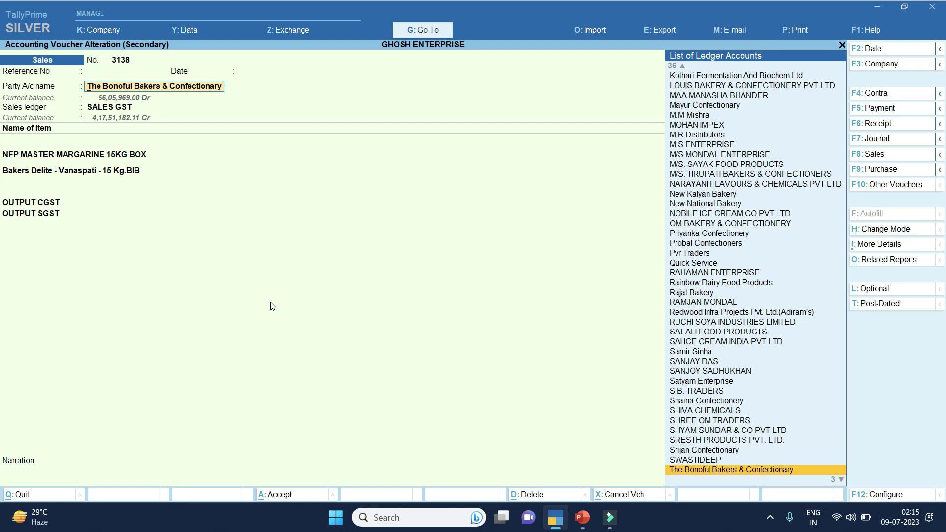
{"action": "key", "text": "Escape"}
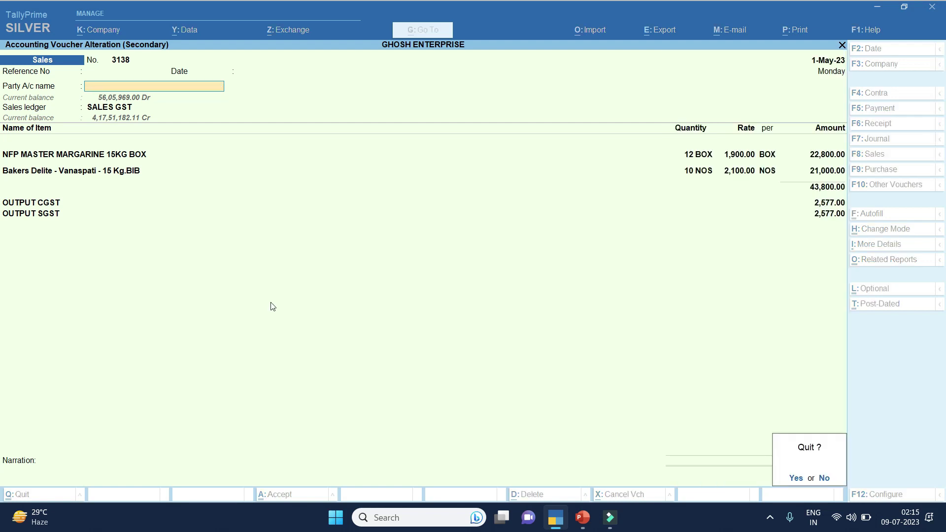
{"action": "key", "text": "y"}
{"action": "key", "text": "Escape"}
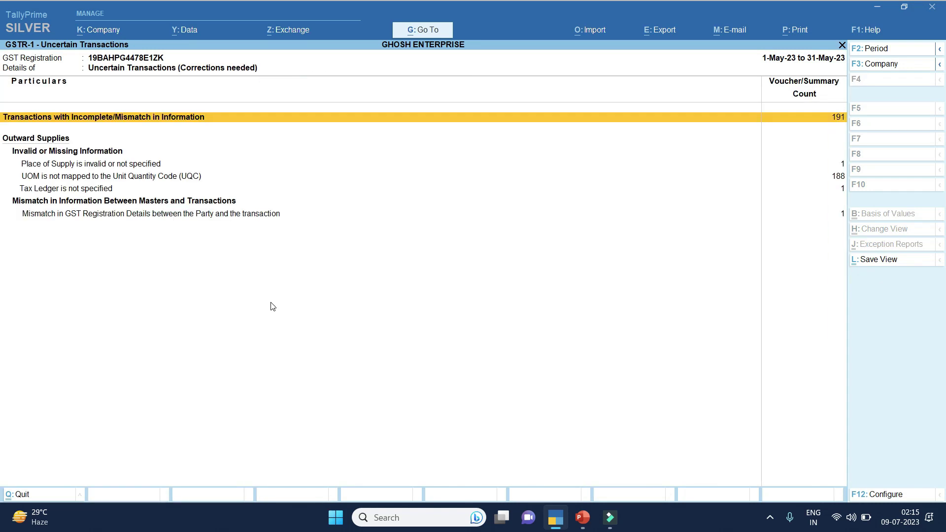
Reopen the GST registration mismatch for The Bonoful Bakers & Confectionary, compare the transaction and master states, and close the comparison
{"action": "key", "text": "Down"}
{"action": "key", "text": "Down"}
{"action": "key", "text": "Down"}
{"action": "key", "text": "Down"}
{"action": "key", "text": "Down"}
{"action": "key", "text": "Down"}
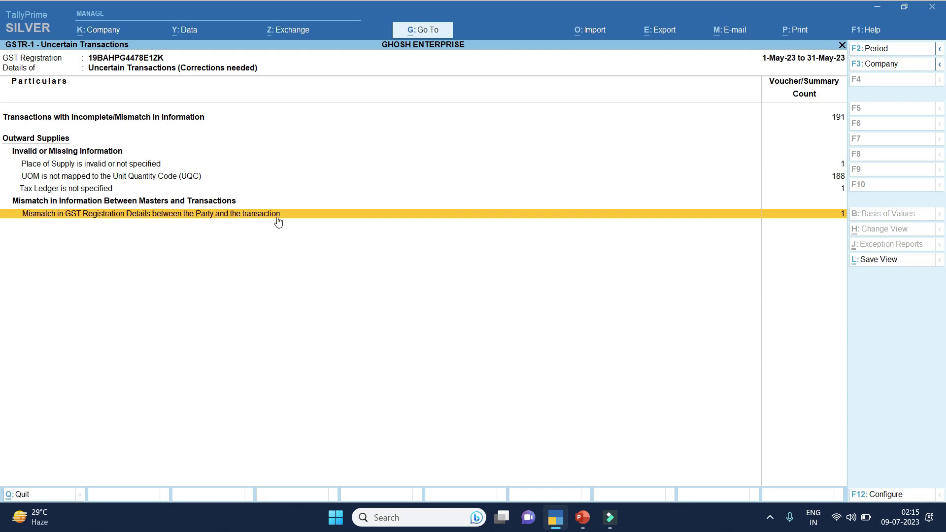
{"action": "key", "text": "Return"}
{"action": "key", "text": "Return"}
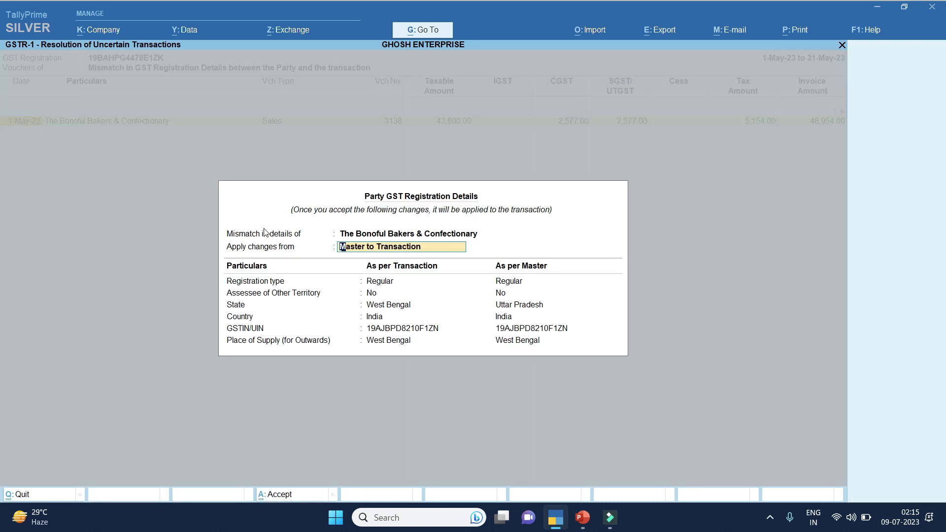
{"action": "key", "text": "Escape"}
{"action": "key", "text": "Return"}
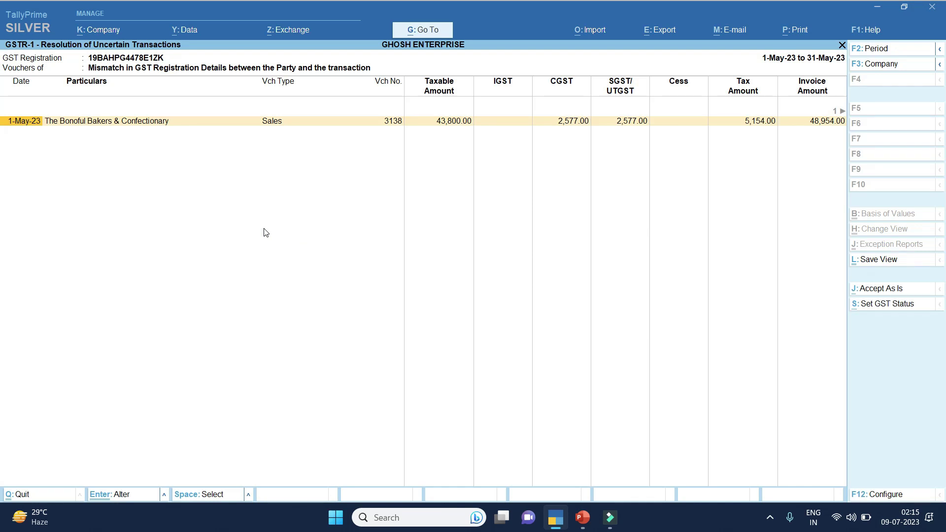
Open voucher 3138 and check the state in the party's ledger master, leaving the ledger unaltered
{"action": "key", "text": "Return"}
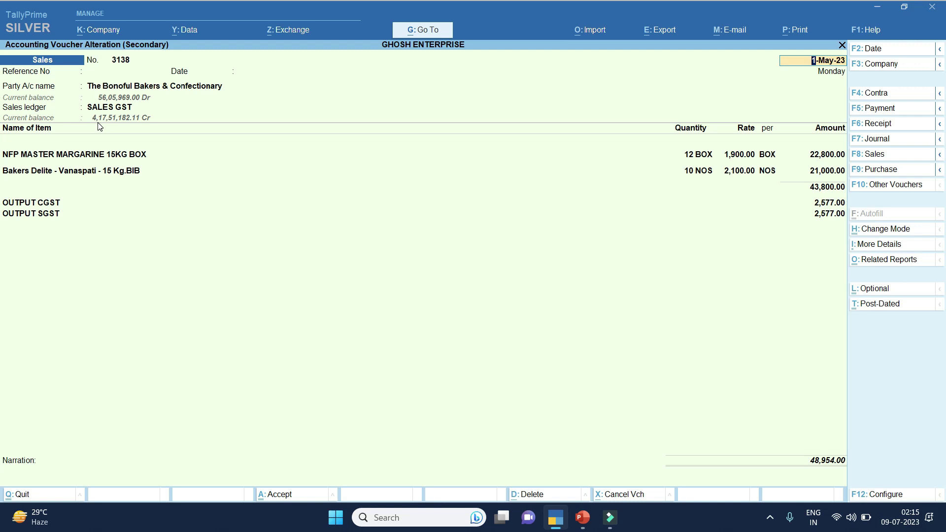
{"action": "key", "text": "Return"}
{"action": "key", "text": "Return"}
{"action": "key", "text": "Return"}
{"action": "key", "text": "ctrl"}
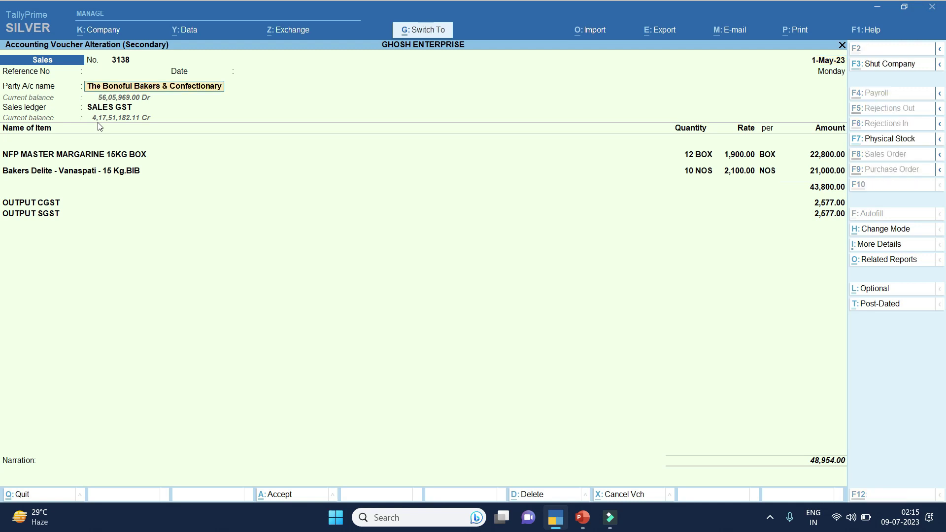
{"action": "key", "text": "ctrl+Return"}
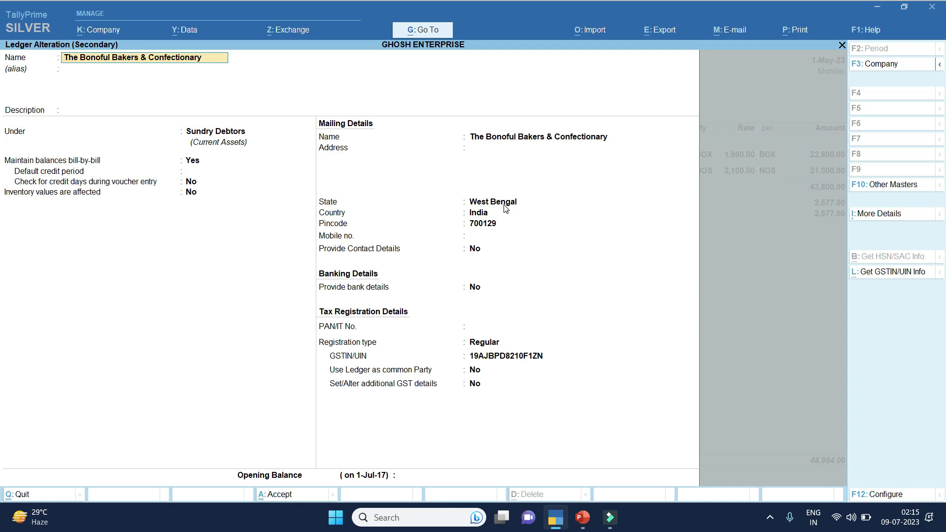
{"action": "key", "text": "Escape"}
{"action": "key", "text": "Escape"}
{"action": "key", "text": "y"}
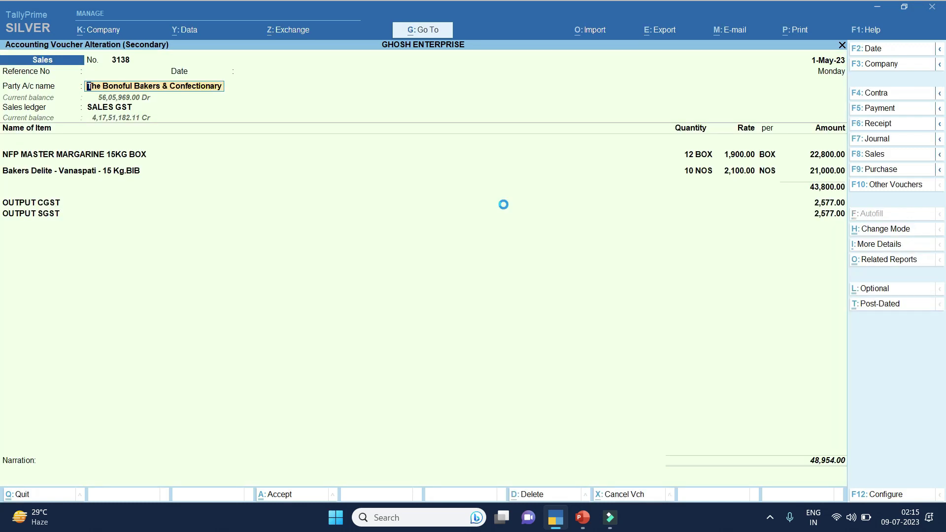
Check the buyer's State in the voucher's Party Details and return to the party account field without changing it
{"action": "key", "text": "Return"}
{"action": "key", "text": "BackSpace"}
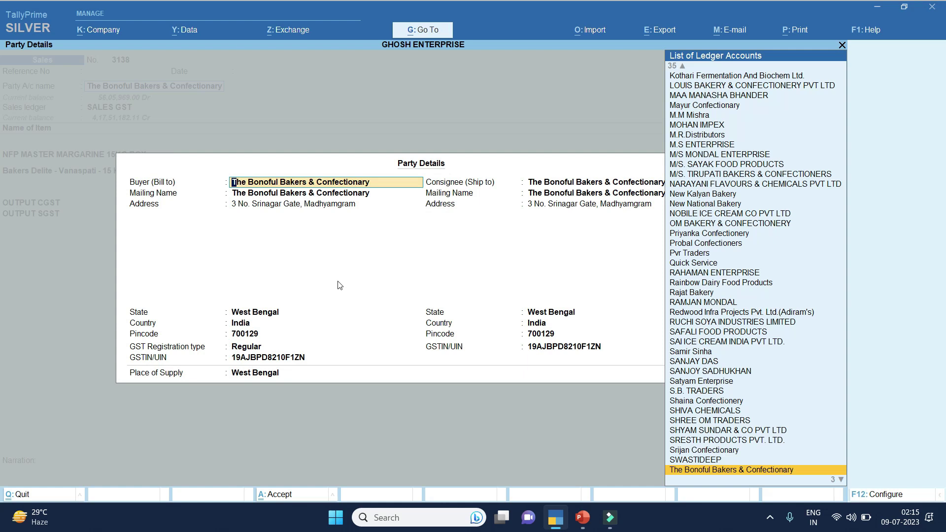
{"action": "left_click", "coordinate": [258, 315]}
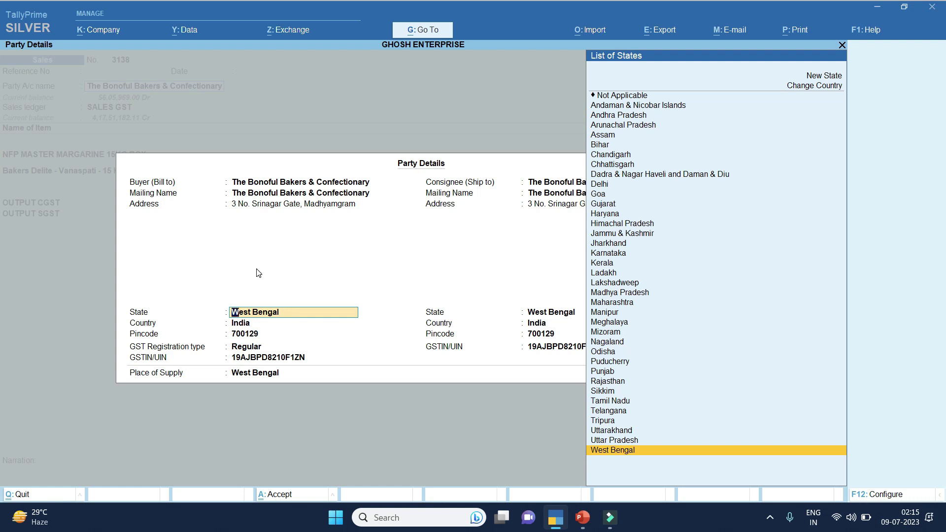
{"action": "key", "text": "Escape"}
{"action": "key", "text": "Escape"}
{"action": "key", "text": "y"}
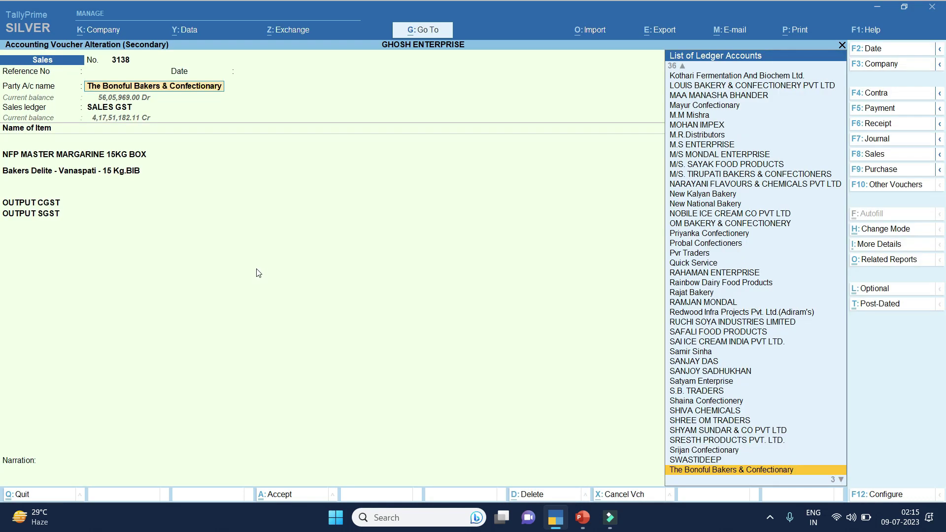
Open the party's ledger master from the voucher and expand its More Details list with Show More
{"action": "key", "text": "ctrl"}
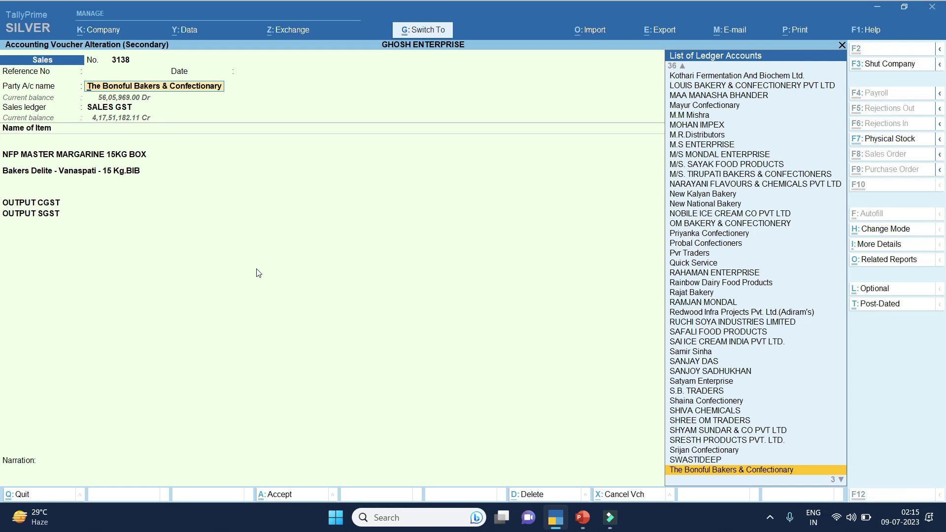
{"action": "key", "text": "ctrl+Return"}
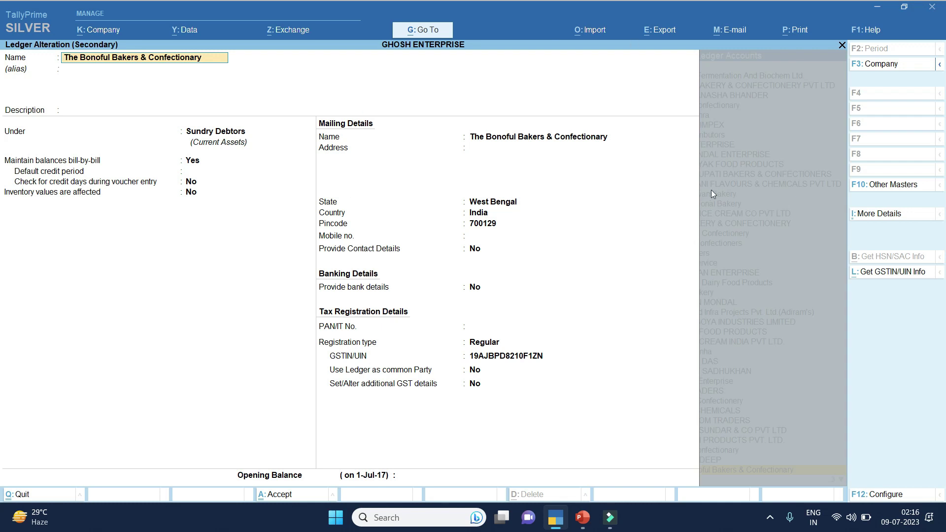
{"action": "left_click", "coordinate": [879, 212]}
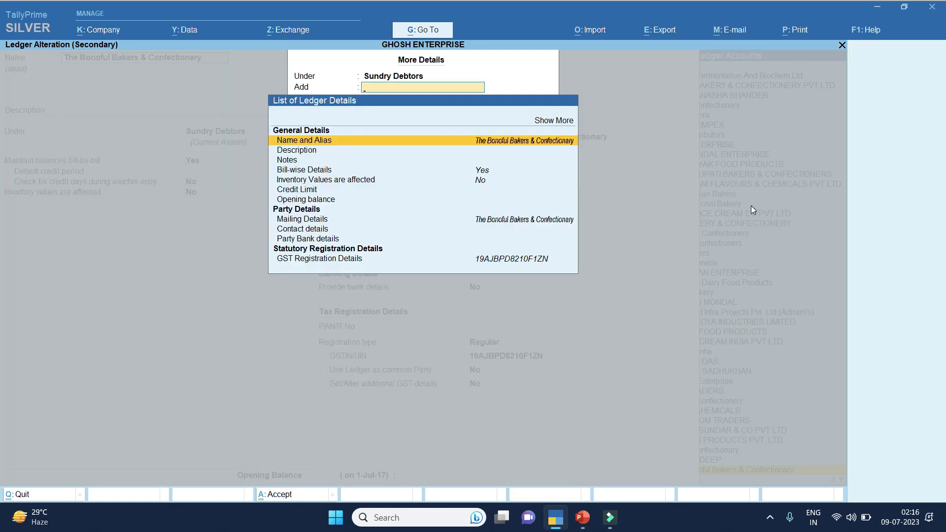
{"action": "key", "text": "Up"}
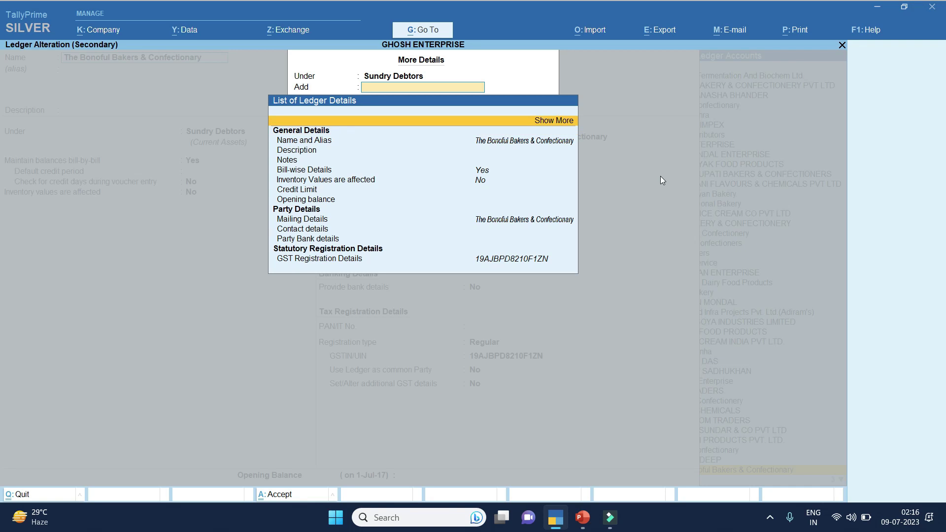
{"action": "key", "text": "Return"}
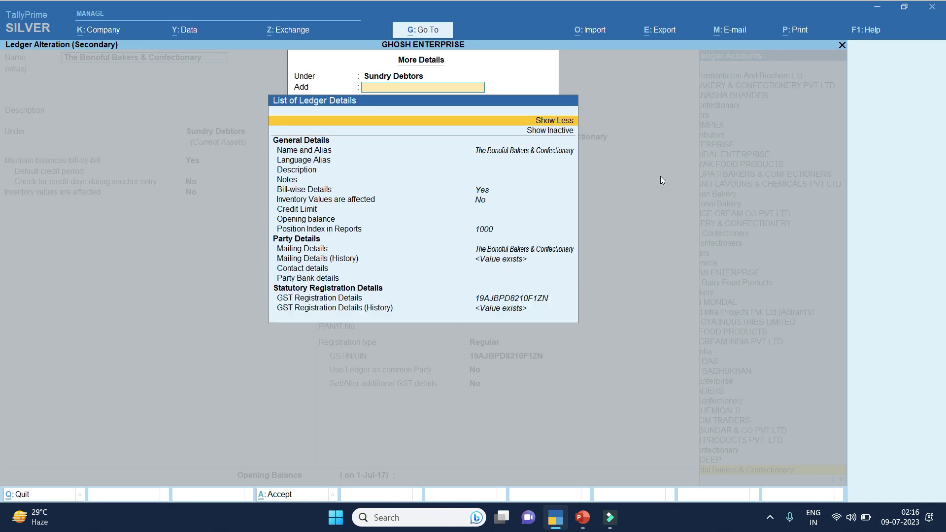
Open Mailing Details (History) for The Bonoful Bakers & Confectionary ledger
{"action": "key", "text": "Down"}
{"action": "key", "text": "Down"}
{"action": "key", "text": "Down"}
{"action": "key", "text": "Down"}
{"action": "key", "text": "Down"}
{"action": "key", "text": "Down"}
{"action": "key", "text": "Down"}
{"action": "key", "text": "Down"}
{"action": "key", "text": "Down"}
{"action": "key", "text": "Down"}
{"action": "key", "text": "Down"}
{"action": "key", "text": "Down"}
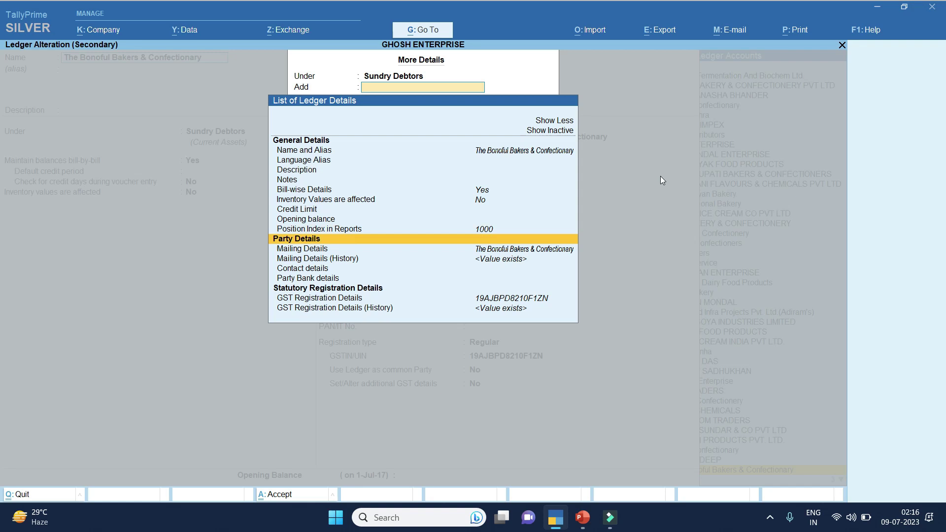
{"action": "key", "text": "Down"}
{"action": "key", "text": "Down"}
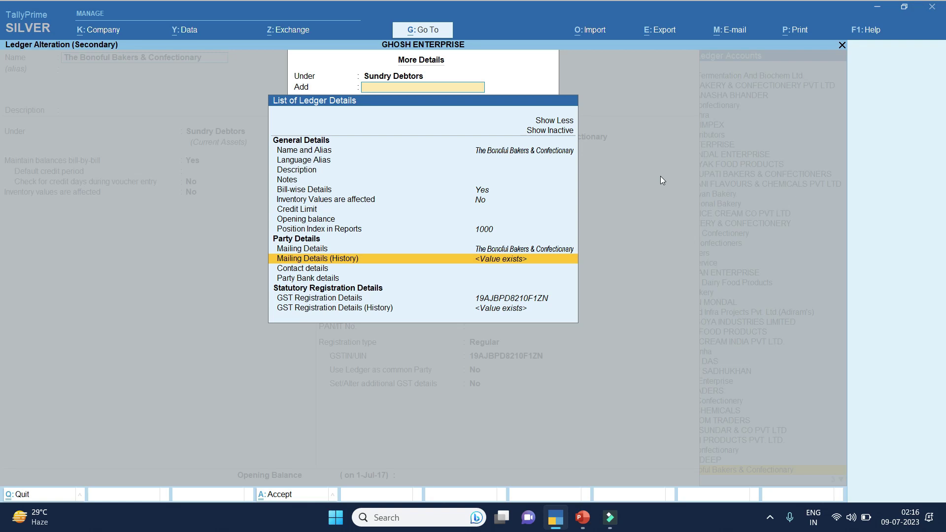
{"action": "key", "text": "Up"}
{"action": "key", "text": "Down"}
{"action": "key", "text": "Return"}
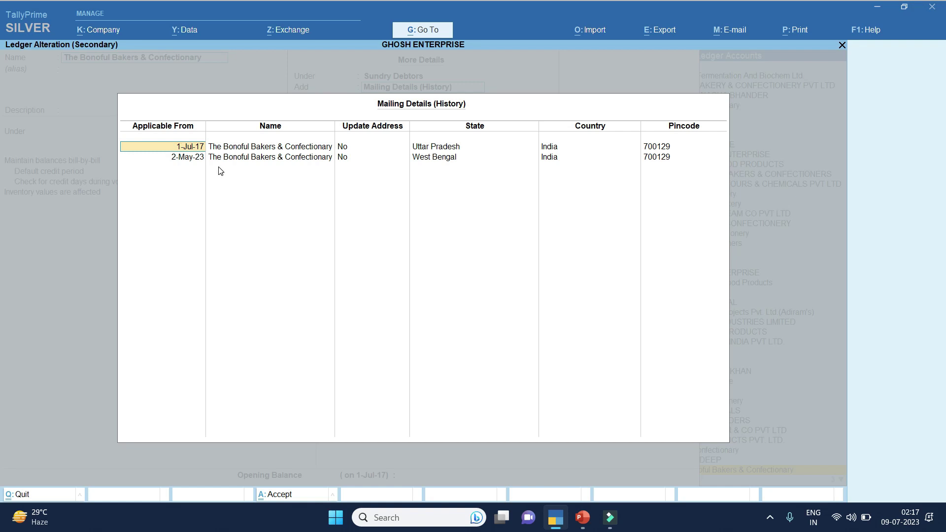
Remove the Uttar Pradesh entry applicable from 1-Jul-17 from the mailing details history
{"action": "key", "text": "BackSpace"}
{"action": "key", "text": "Return"}
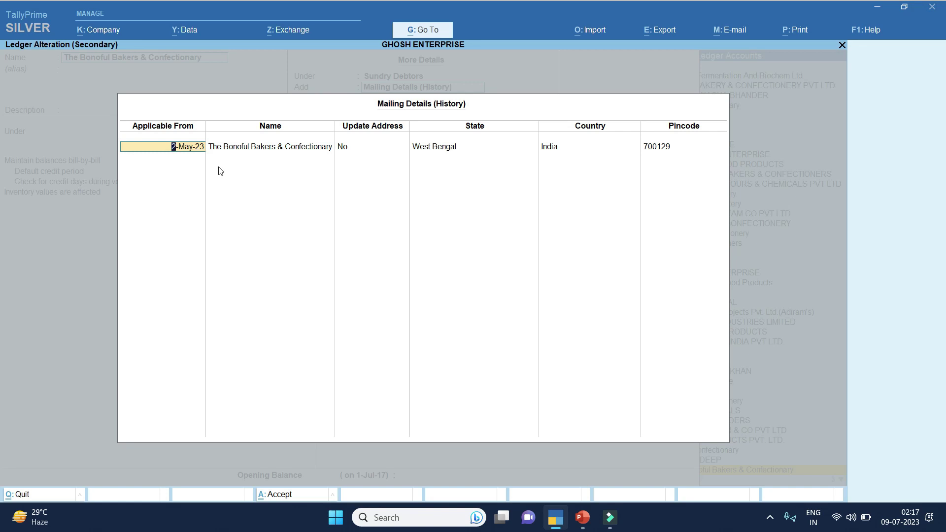
Set the West Bengal mailing details entry to apply from 1-Apr-23 and accept the mailing details history
{"action": "type", "text": "1-4-23"}
{"action": "key", "text": "Return"}
{"action": "key", "text": "Return"}
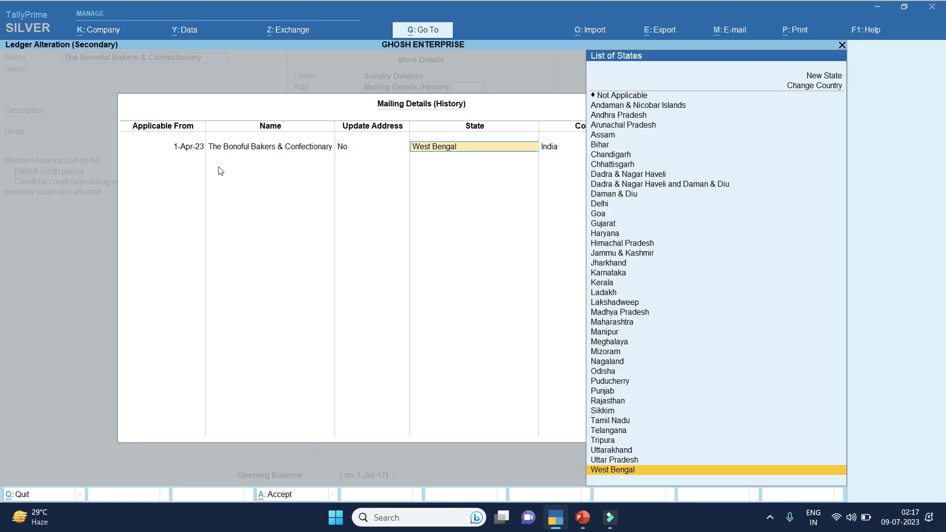
{"action": "key", "text": "Return"}
{"action": "key", "text": "Return"}
{"action": "key", "text": "Return"}
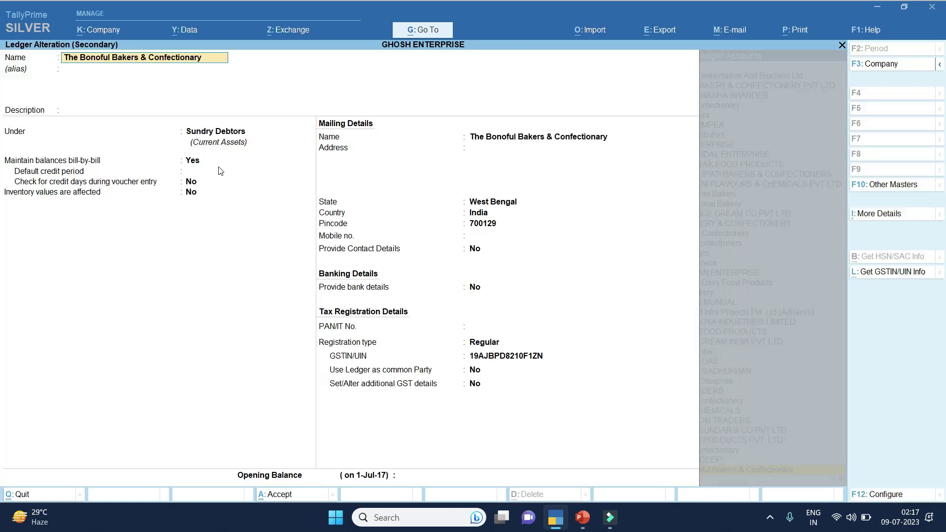
Accept The Bonoful Bakers & Confectionary ledger unchanged otherwise, using the option that also updates the GST status of vouchers
{"action": "key", "text": "Return"}
{"action": "key", "text": "Return"}
{"action": "key", "text": "Return"}
{"action": "key", "text": "Return"}
{"action": "key", "text": "Return"}
{"action": "key", "text": "Return"}
{"action": "key", "text": "Return"}
{"action": "key", "text": "Return"}
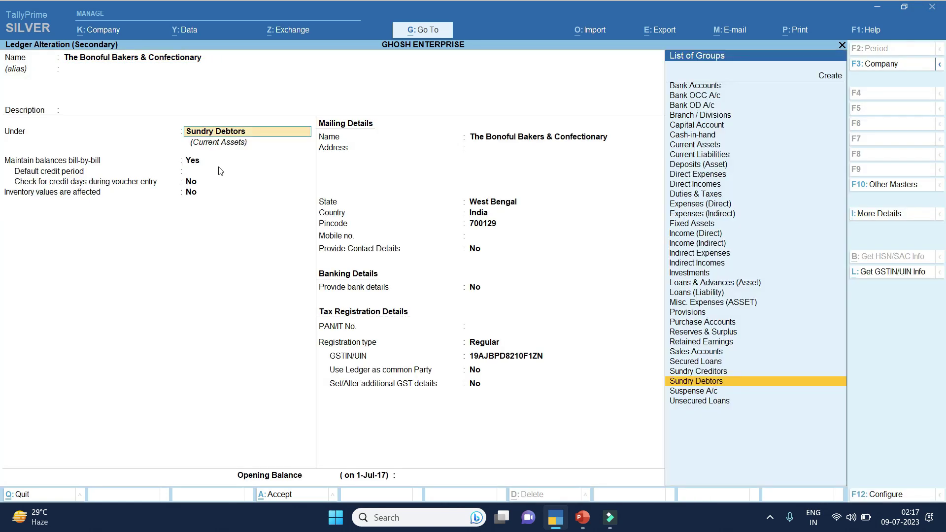
{"action": "key", "text": "Return"}
{"action": "key", "text": "Return"}
{"action": "key", "text": "Return"}
{"action": "key", "text": "Return"}
{"action": "key", "text": "Return"}
{"action": "key", "text": "Return"}
{"action": "key", "text": "Return"}
{"action": "key", "text": "Return"}
{"action": "key", "text": "Return"}
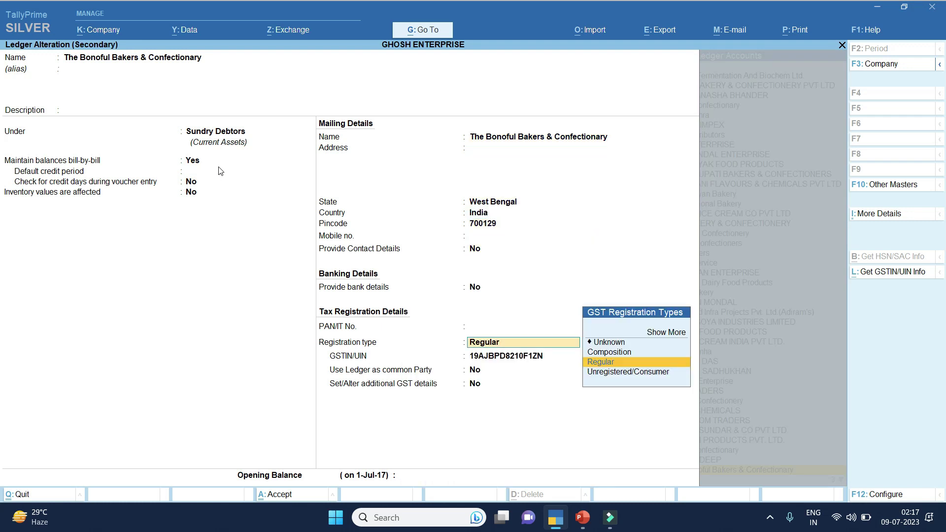
{"action": "key", "text": "Return"}
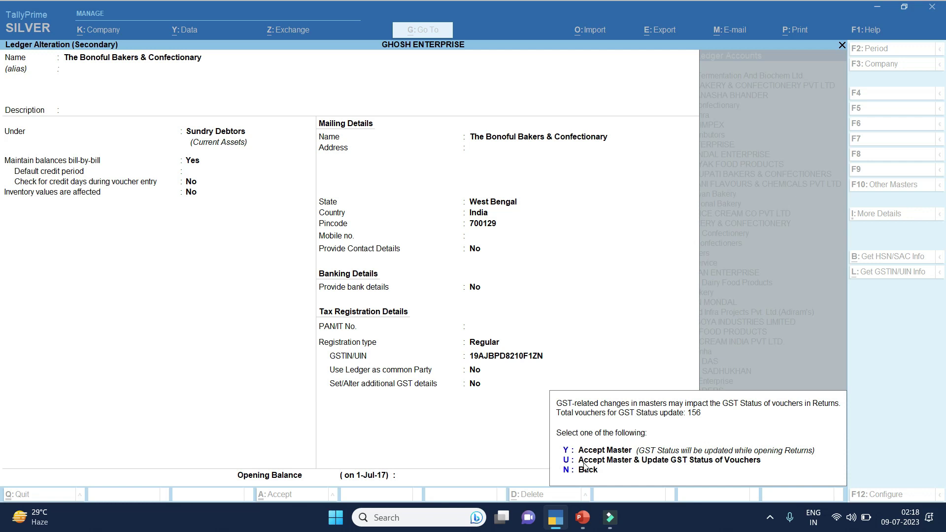
{"action": "left_click", "coordinate": [584, 463]}
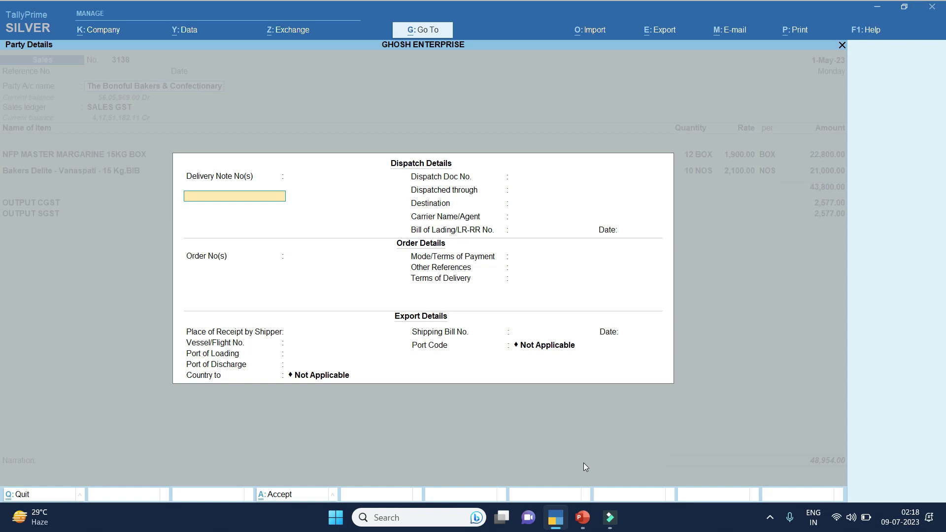
Accept the party details, save sales voucher 3138 and return to the GSTR-1 Uncertain Transactions summary
{"action": "key", "text": "Escape"}
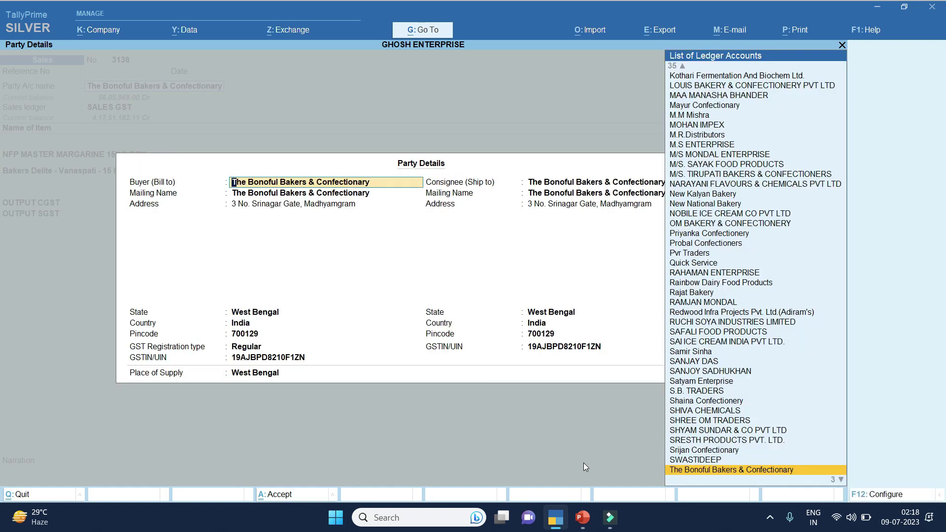
{"action": "key", "text": "ctrl+a"}
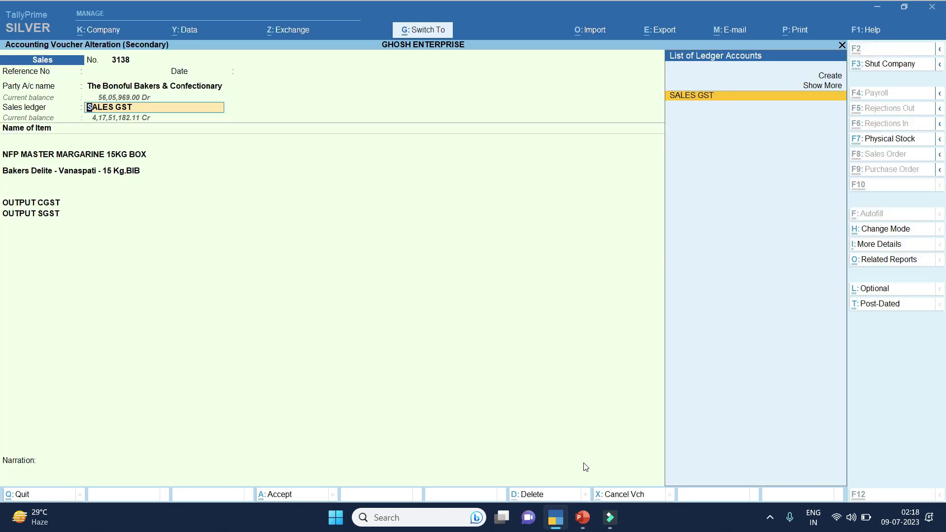
{"action": "key", "text": "ctrl+a"}
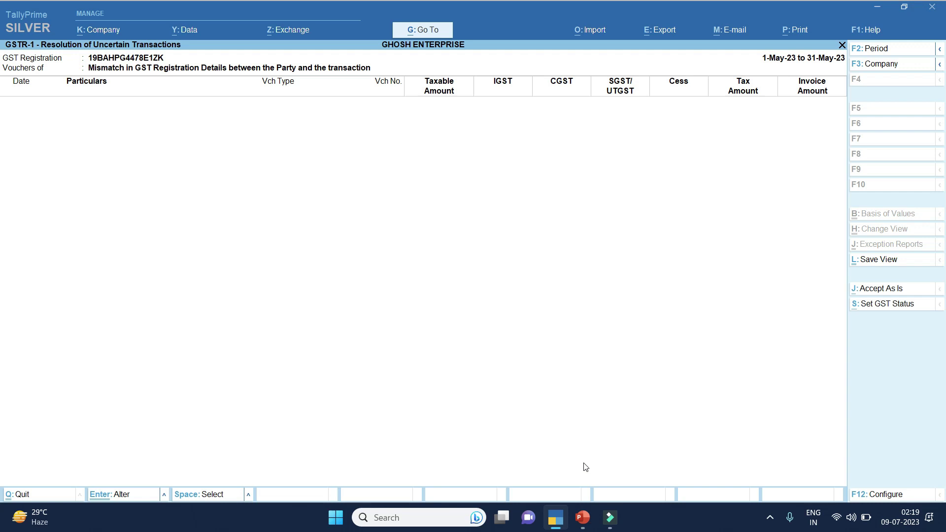
{"action": "key", "text": "Escape"}
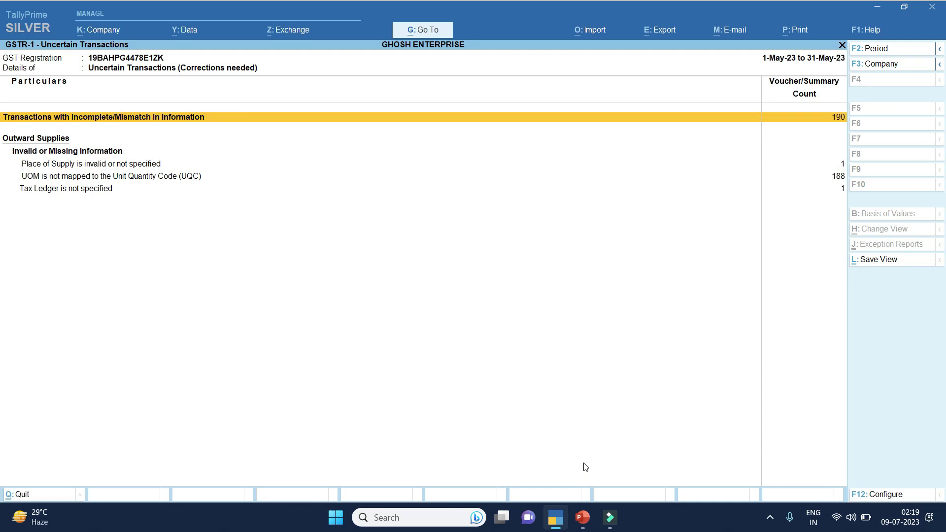
Switch to the PowerPoint slide show, advance to the Error 3 slide and return to TallyPrime
{"action": "mouse_move", "coordinate": [582, 517]}
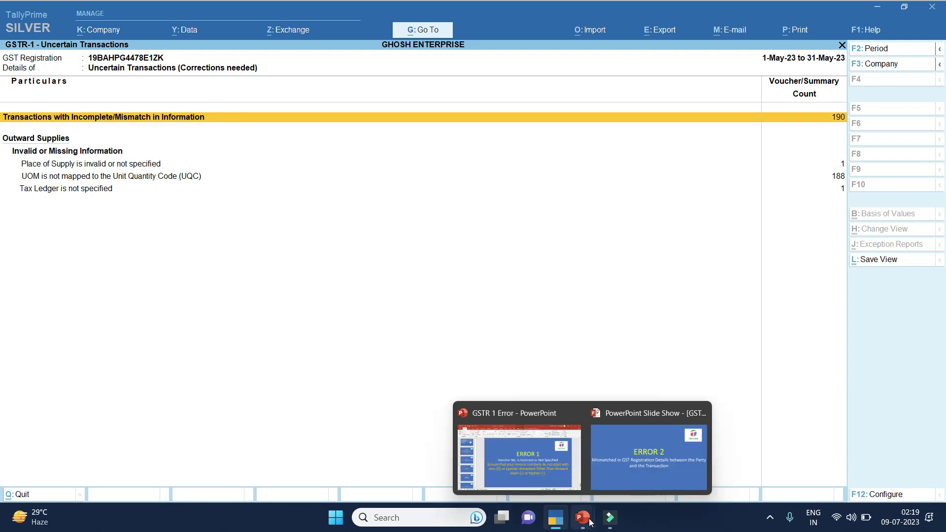
{"action": "left_click", "coordinate": [640, 476]}
{"action": "key", "text": "Right"}
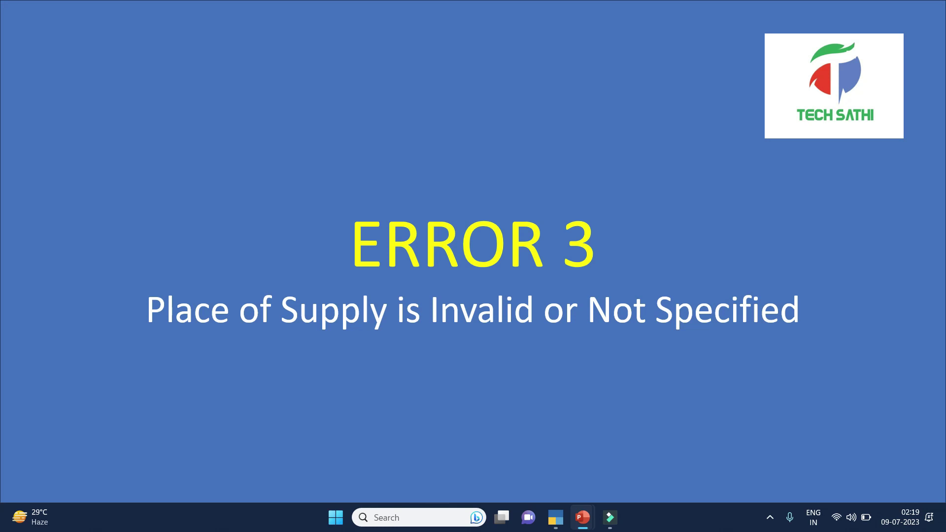
{"action": "key", "text": "super+d"}
{"action": "mouse_move", "coordinate": [557, 517]}
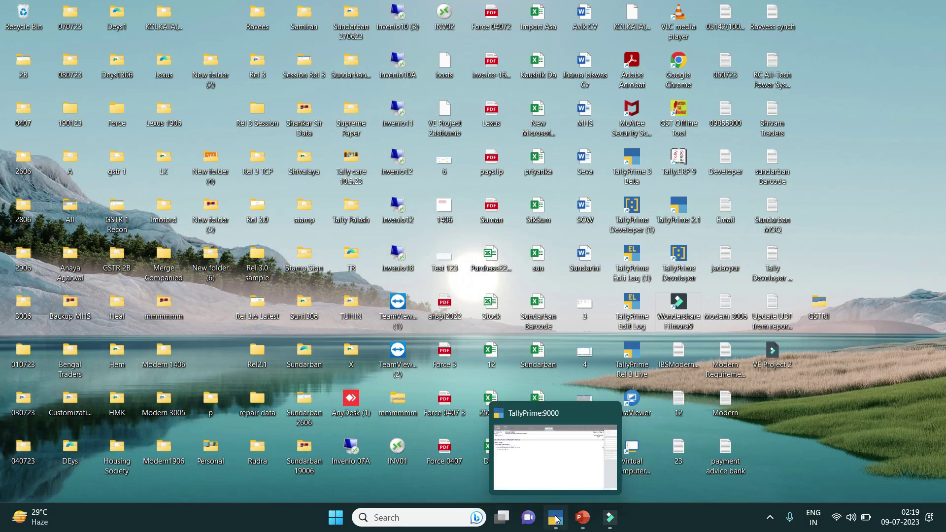
{"action": "left_click", "coordinate": [573, 475]}
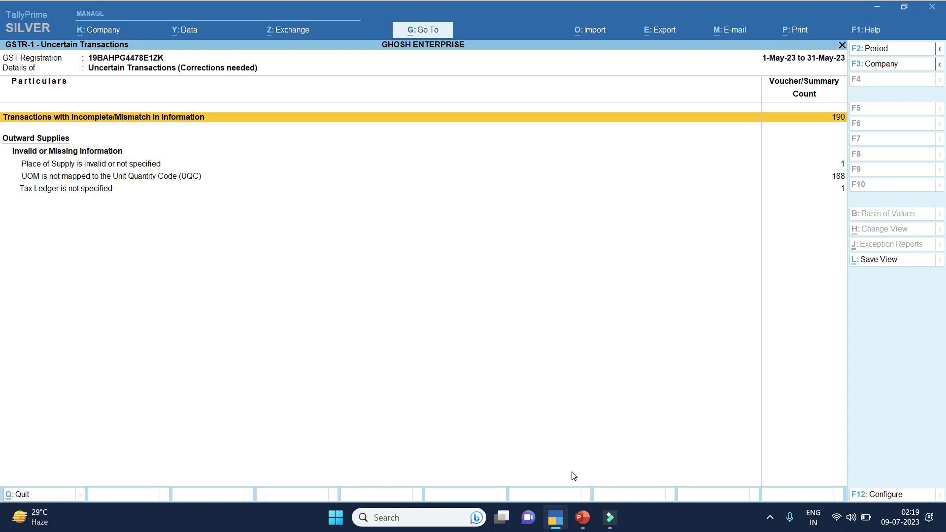
Open the Party Details of Probal Confectioners' sales voucher 3519 from the Place of Supply is invalid or not specified exception
{"action": "key", "text": "Down"}
{"action": "key", "text": "Down"}
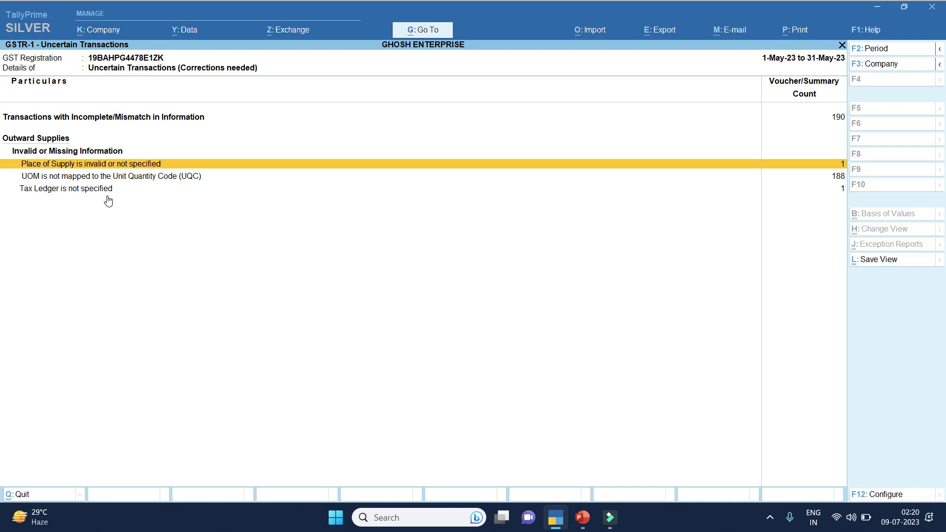
{"action": "key", "text": "Return"}
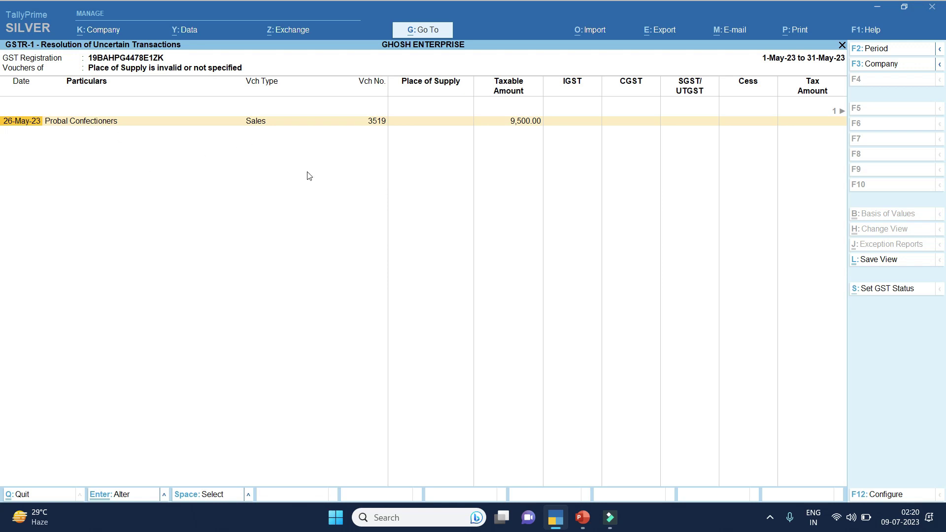
{"action": "key", "text": "Return"}
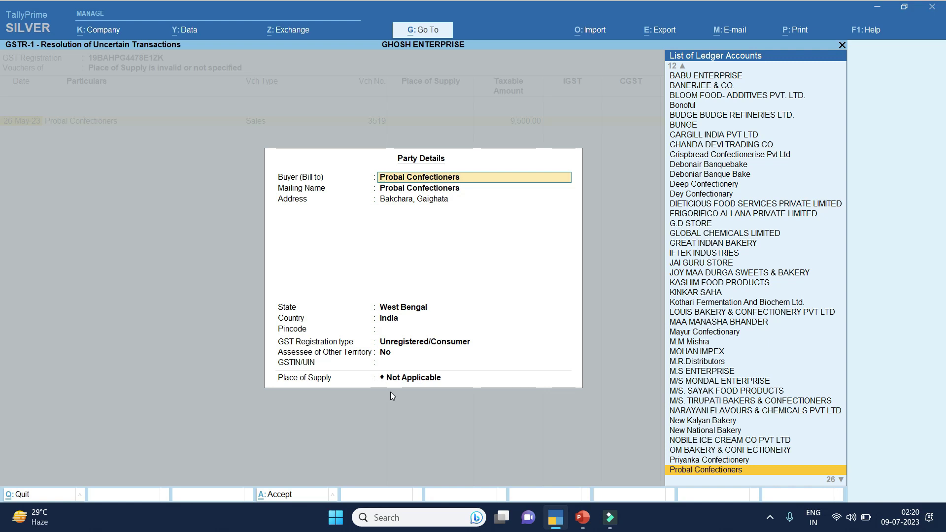
Set the Place of Supply to West Bengal in the voucher's Party Details and save the correction
{"action": "key", "text": "Return"}
{"action": "key", "text": "Return"}
{"action": "key", "text": "Return"}
{"action": "key", "text": "Return"}
{"action": "key", "text": "Return"}
{"action": "key", "text": "Return"}
{"action": "key", "text": "Return"}
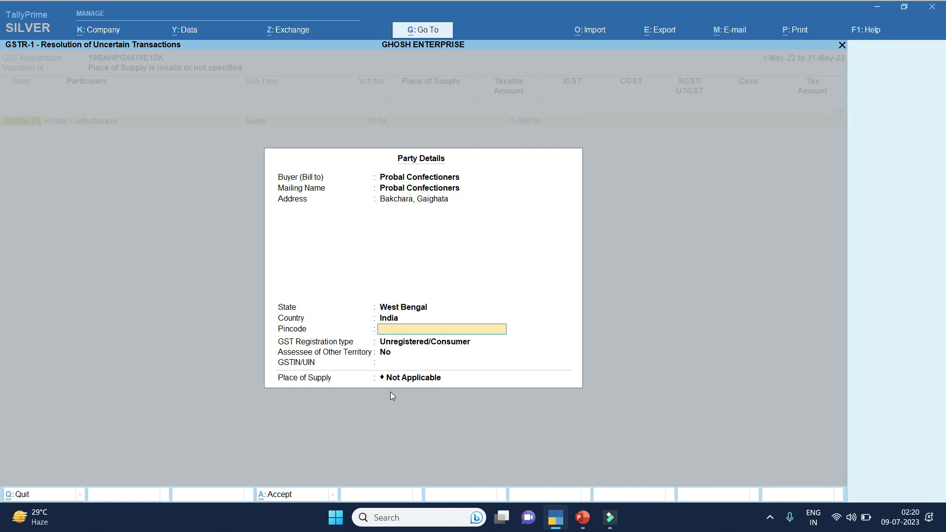
{"action": "key", "text": "Return"}
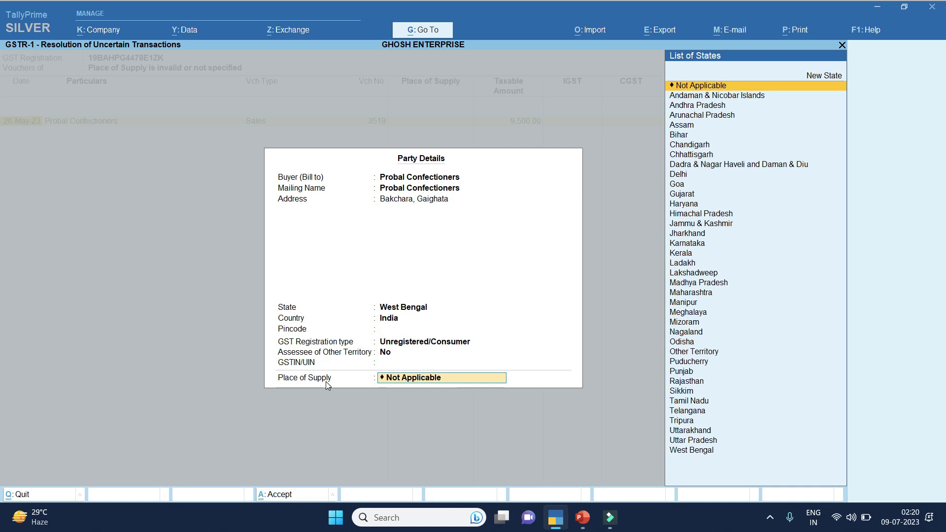
{"action": "type", "text": "Wes"}
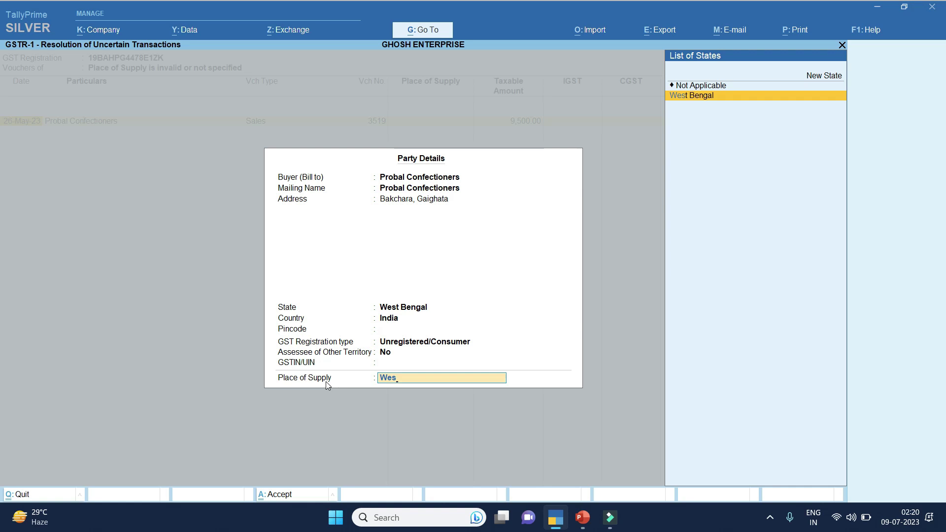
{"action": "key", "text": "Return"}
{"action": "key", "text": "Return"}
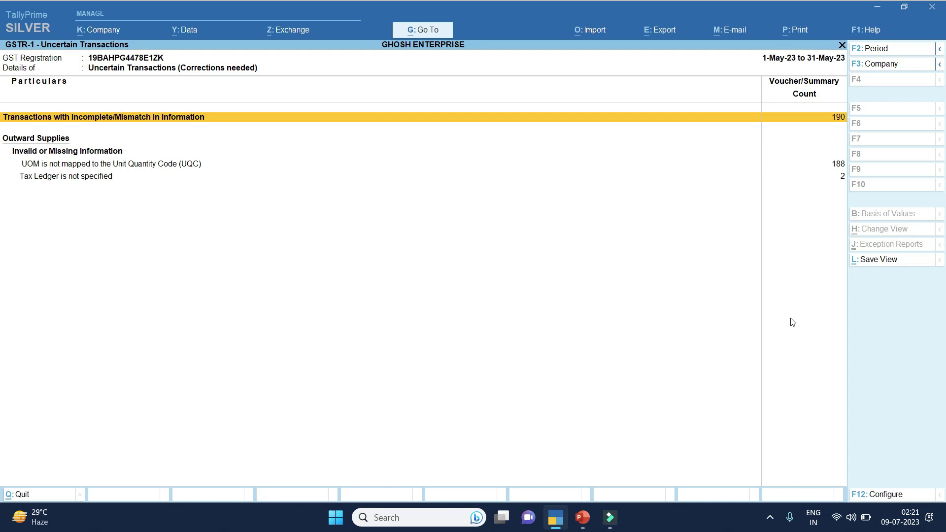
Switch to the PowerPoint slide show, advance to the Error 4 slide and return to TallyPrime
{"action": "key", "text": "Down"}
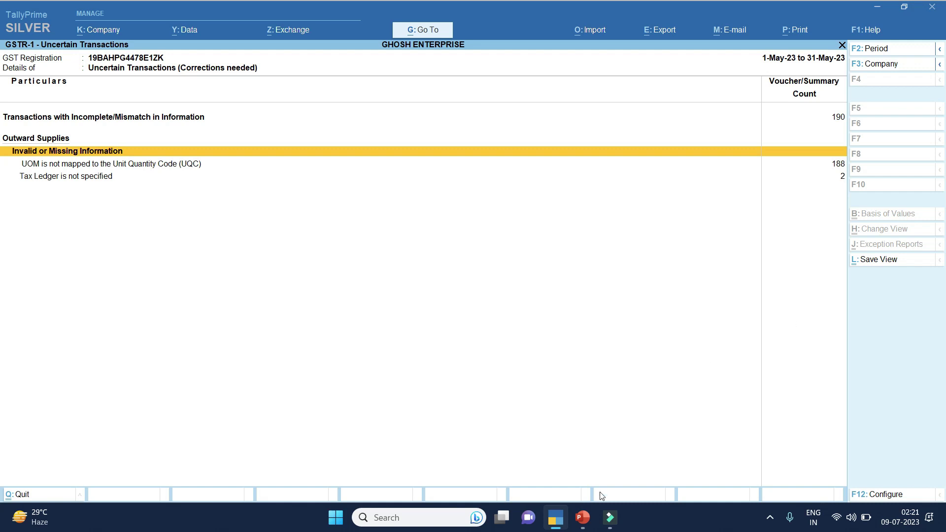
{"action": "mouse_move", "coordinate": [582, 517]}
{"action": "left_click", "coordinate": [642, 467]}
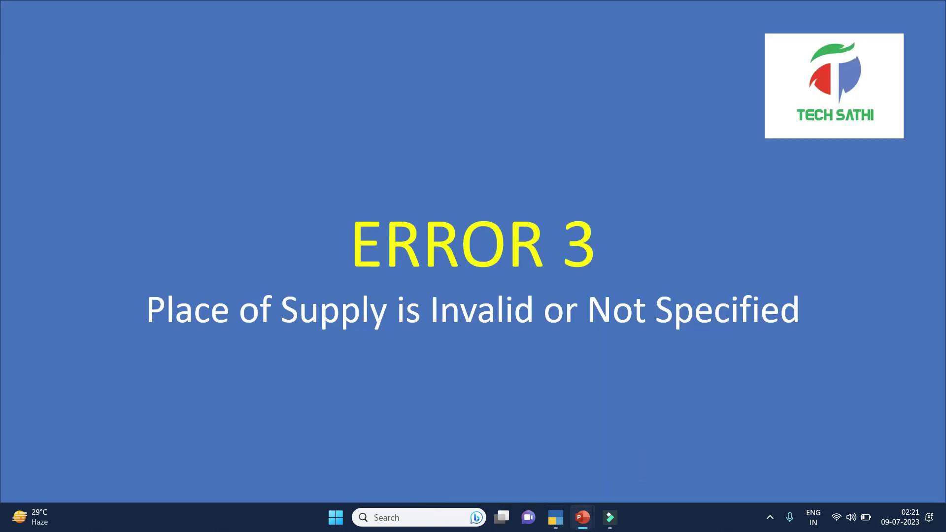
{"action": "key", "text": "Right"}
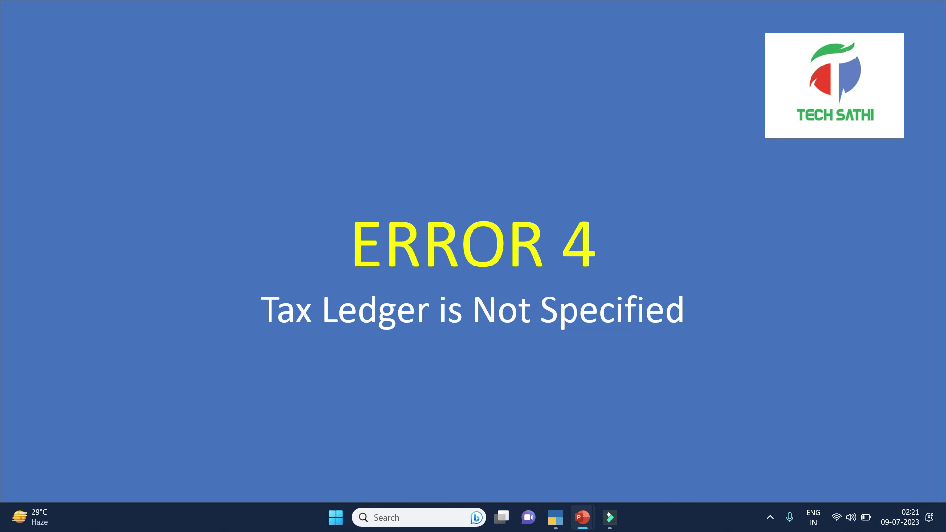
{"action": "mouse_move", "coordinate": [556, 517]}
{"action": "left_click", "coordinate": [566, 461]}
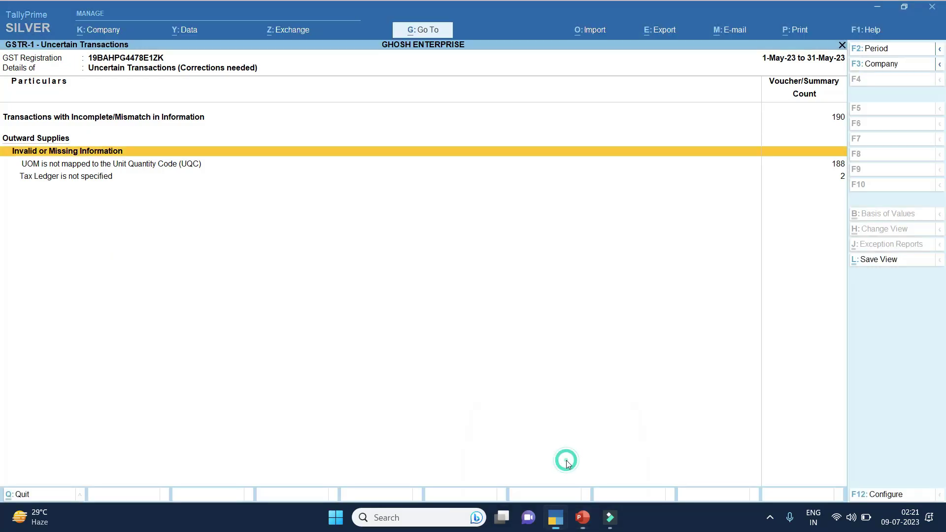
Open the list of vouchers under the Tax Ledger is not specified exception
{"action": "key", "text": "Down"}
{"action": "key", "text": "Down"}
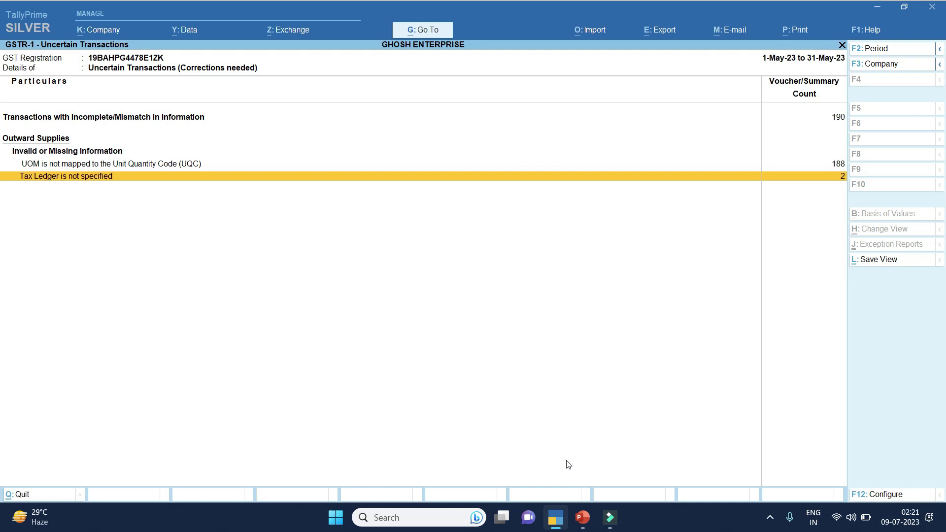
{"action": "key", "text": "Return"}
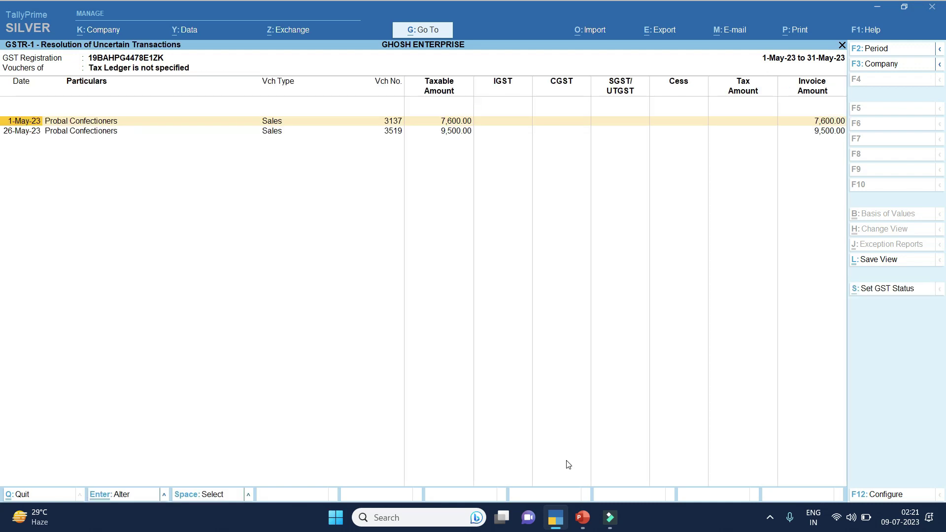
Examine the taxable amount, IGST, CGST, SGST/UTGST and Cess columns for Probal Confectioners' sales voucher 3137
{"action": "key", "text": "Right"}
{"action": "key", "text": "Right"}
{"action": "key", "text": "Right"}
{"action": "key", "text": "Right"}
{"action": "key", "text": "Right"}
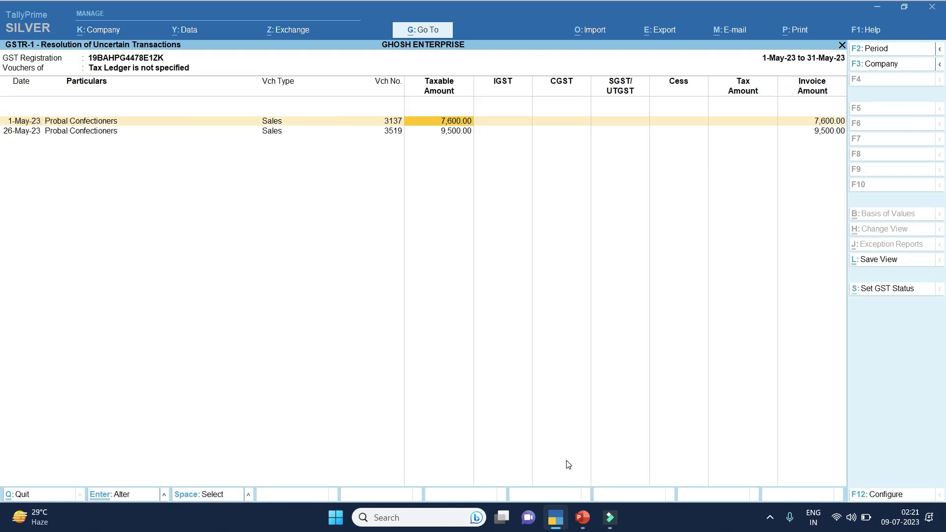
{"action": "key", "text": "Right"}
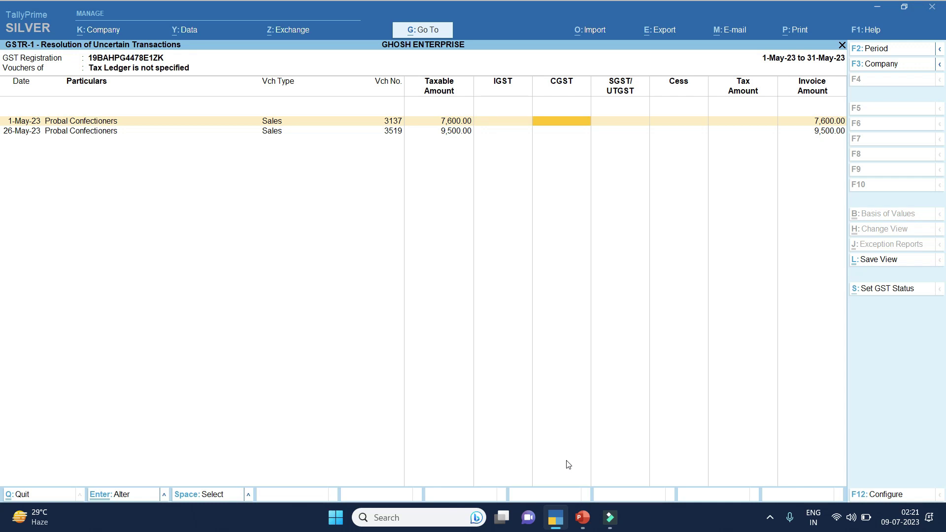
{"action": "key", "text": "Right"}
{"action": "key", "text": "Right"}
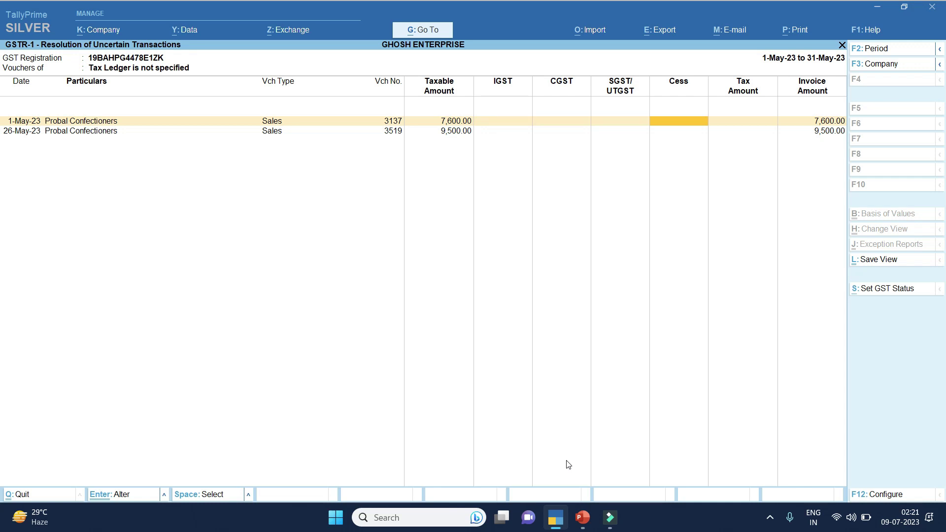
{"action": "key", "text": "Left"}
{"action": "key", "text": "Left"}
{"action": "key", "text": "Left"}
{"action": "key", "text": "Left"}
{"action": "key", "text": "Left"}
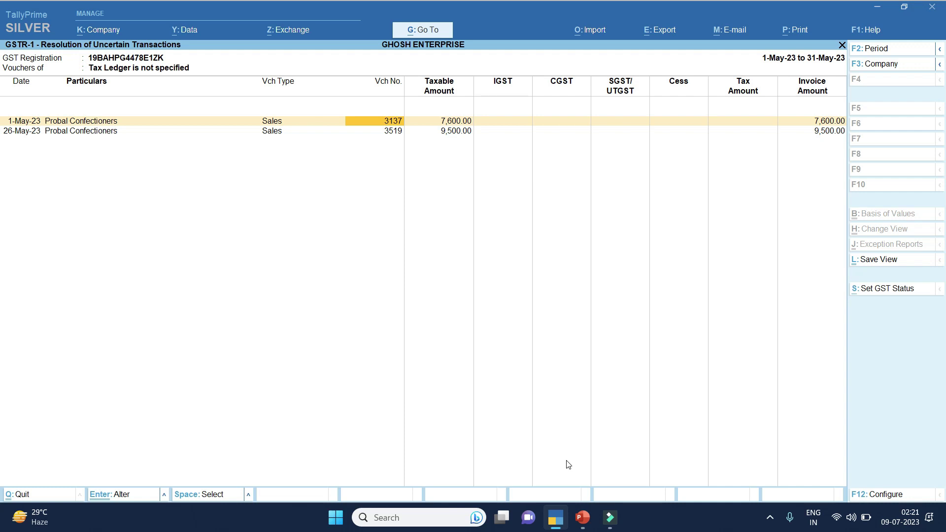
Open sales voucher 3137 and check the party's state and registration type in its ledger master without changing them
{"action": "key", "text": "Return"}
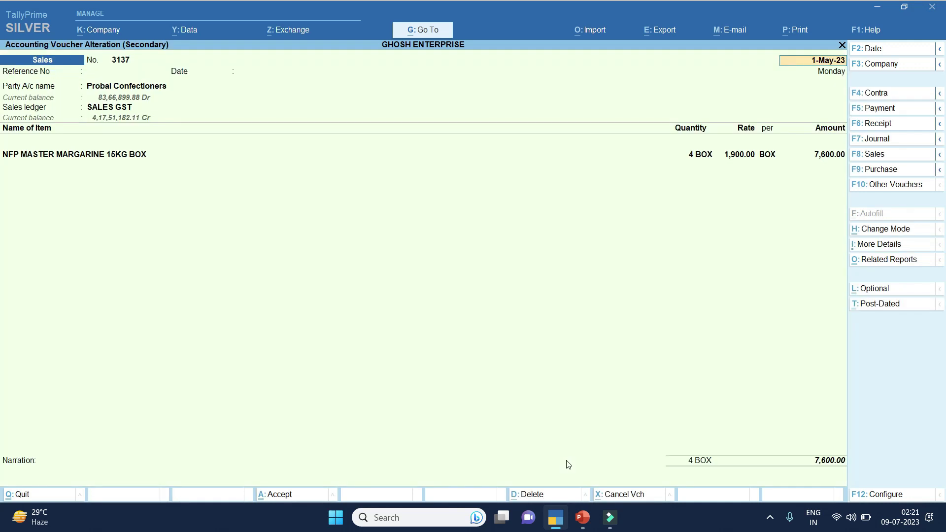
{"action": "key", "text": "BackSpace"}
{"action": "key", "text": "Escape"}
{"action": "key", "text": "y"}
{"action": "key", "text": "Return"}
{"action": "left_click", "coordinate": [137, 88]}
{"action": "key", "text": "ctrl+Return"}
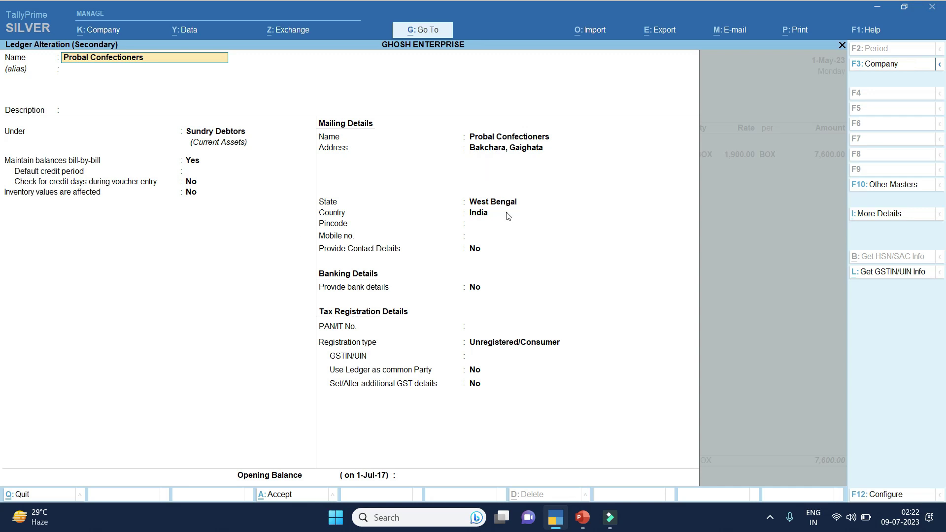
{"action": "key", "text": "Escape"}
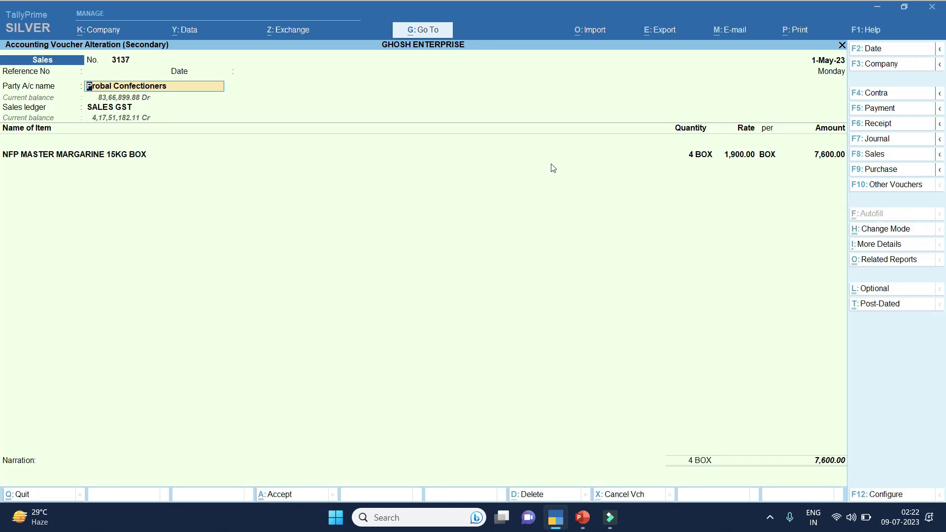
Add the OUTPUT CGST ledger below the item line in sales voucher 3137
{"action": "left_click", "coordinate": [99, 166]}
{"action": "key", "text": "Return"}
{"action": "key", "text": "Return"}
{"action": "key", "text": "Return"}
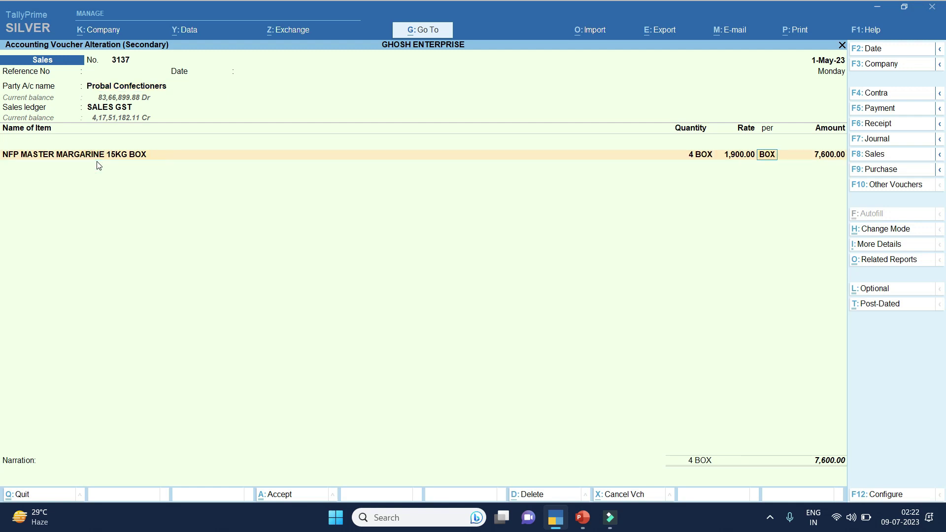
{"action": "key", "text": "Return"}
{"action": "key", "text": "Return"}
{"action": "key", "text": "ctrl+a"}
{"action": "key", "text": "Return"}
{"action": "type", "text": "Cgs"}
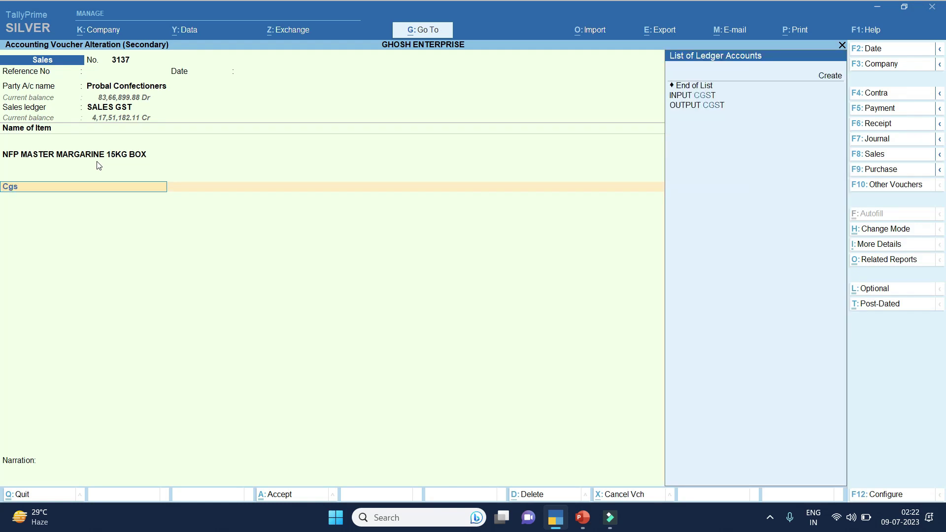
{"action": "key", "text": "Return"}
{"action": "key", "text": "Return"}
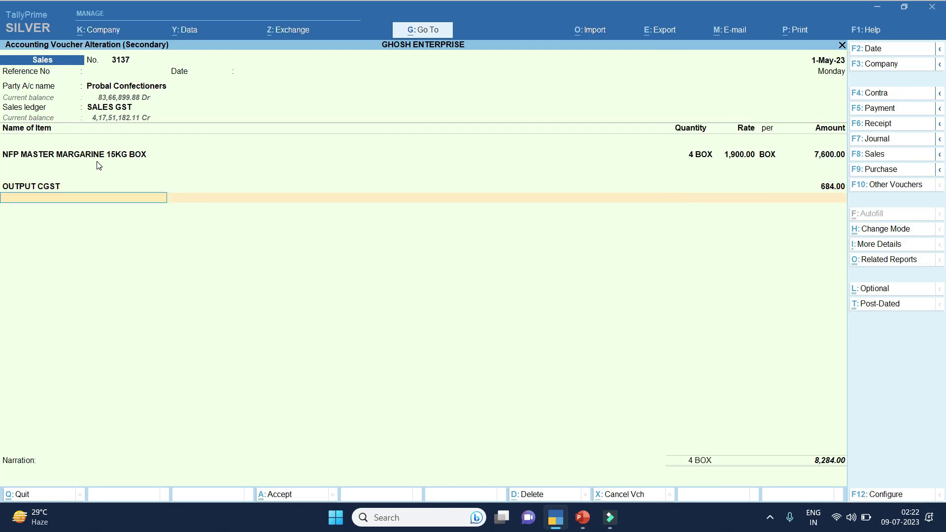
Add the OUTPUT SGST ledger below OUTPUT CGST in sales voucher 3137 and finish the ledger entries
{"action": "type", "text": "Sgs"}
{"action": "key", "text": "Down"}
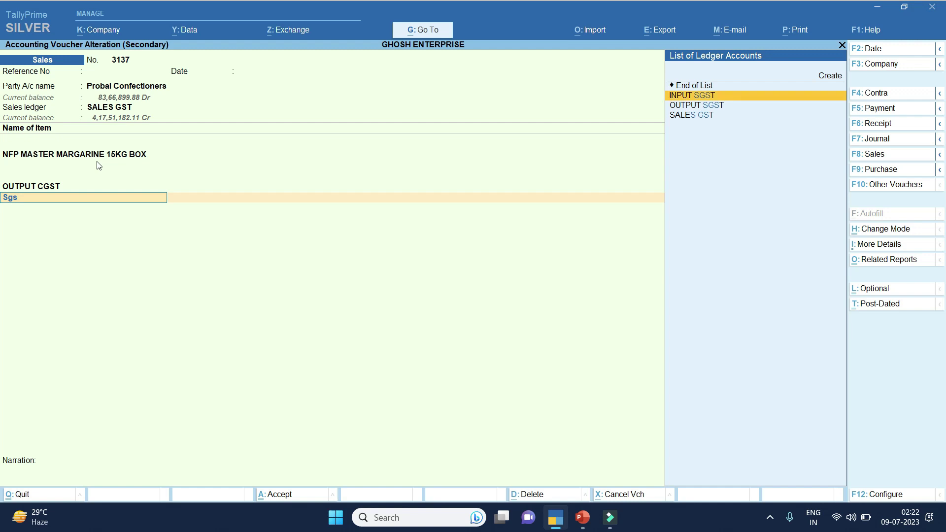
{"action": "key", "text": "Down"}
{"action": "key", "text": "Return"}
{"action": "key", "text": "Return"}
{"action": "key", "text": "Return"}
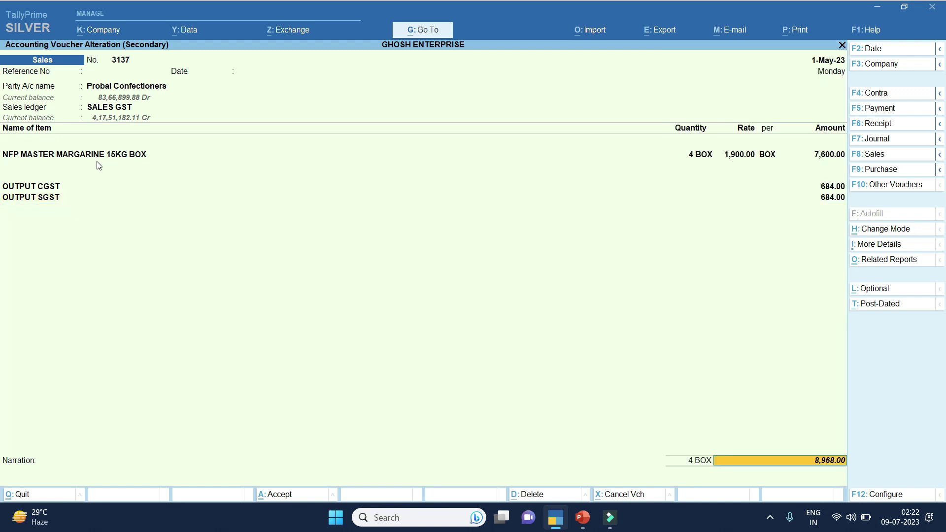
Accept the remaining details with a blank narration and save sales voucher 3137
{"action": "key", "text": "Return"}
{"action": "key", "text": "Return"}
{"action": "key", "text": "Return"}
{"action": "key", "text": "Return"}
{"action": "key", "text": "Return"}
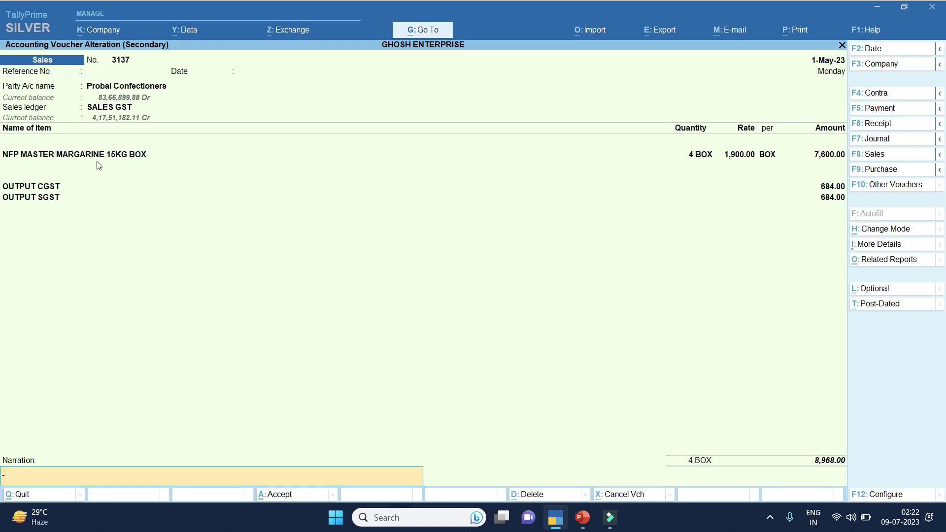
{"action": "key", "text": "Return"}
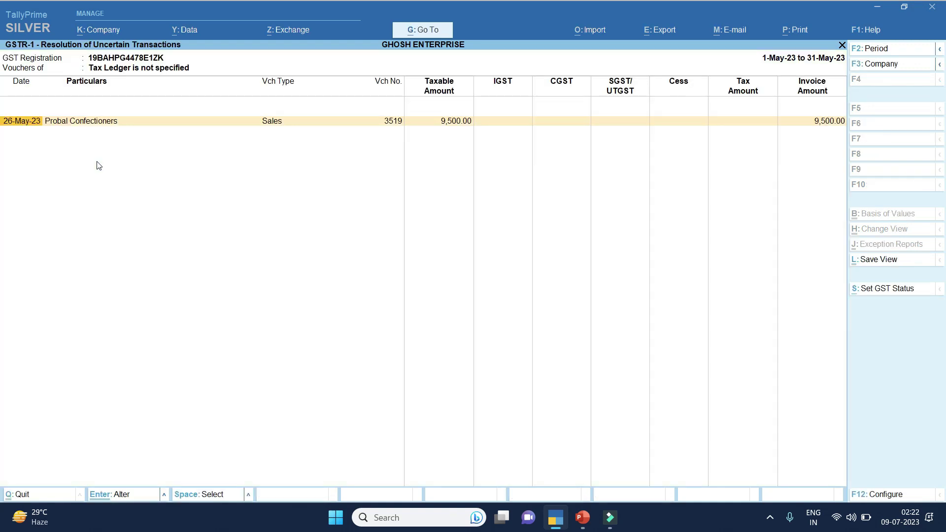
Open Probal Confectioners' sales voucher 3519 and add the OUTPUT CGST ledger below the item line
{"action": "key", "text": "Return"}
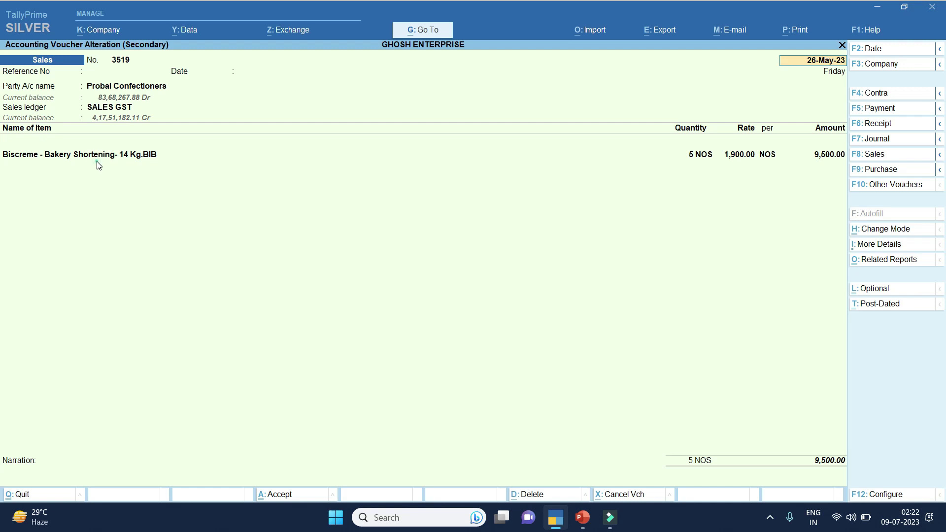
{"action": "key", "text": "Return"}
{"action": "key", "text": "Return"}
{"action": "key", "text": "Return"}
{"action": "key", "text": "Return"}
{"action": "key", "text": "Return"}
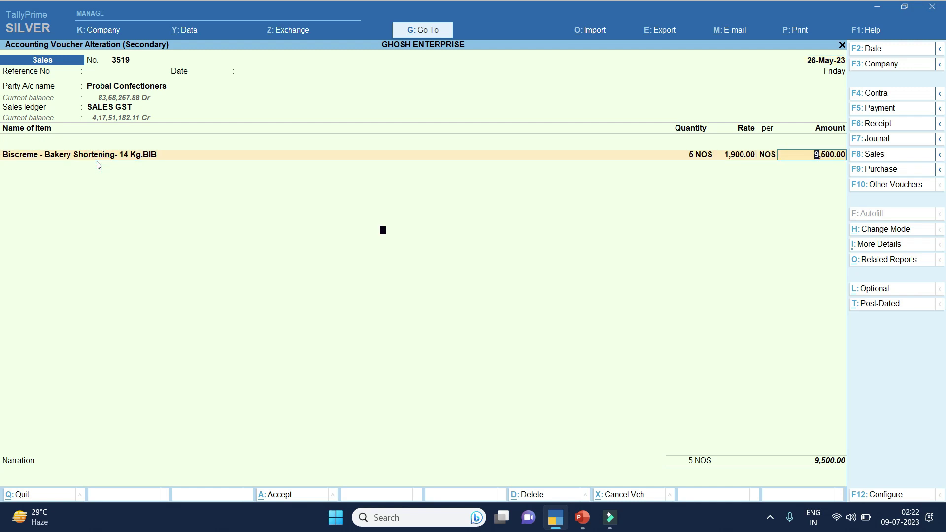
{"action": "key", "text": "Return"}
{"action": "key", "text": "Return"}
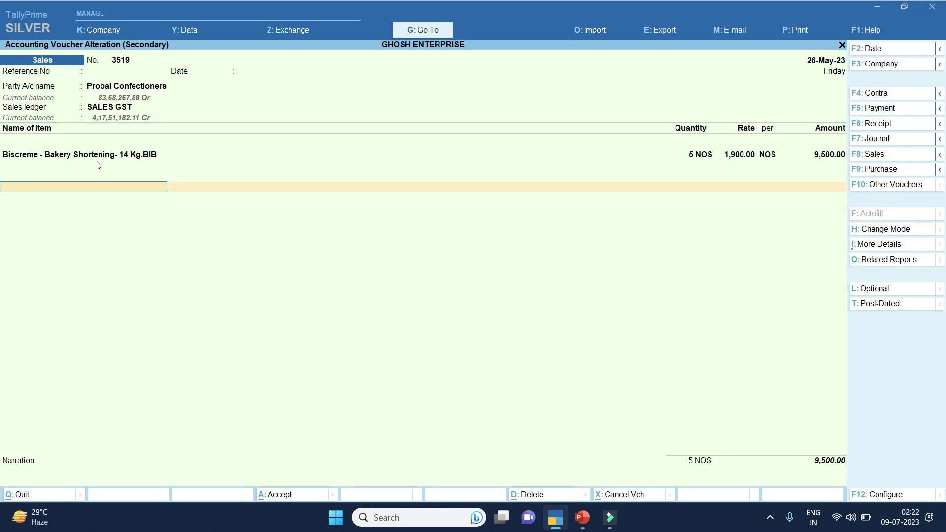
{"action": "type", "text": "Cgs"}
{"action": "key", "text": "Down"}
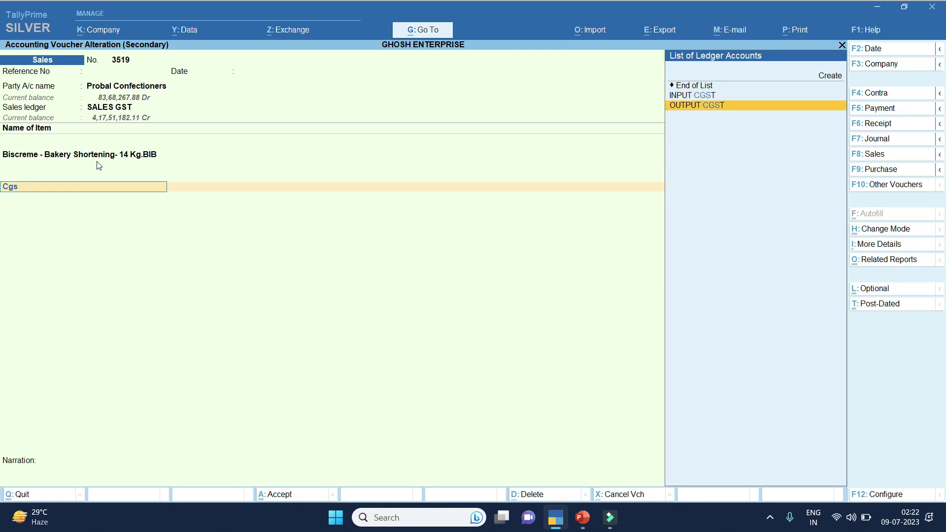
{"action": "key", "text": "Return"}
{"action": "key", "text": "Return"}
Add the OUTPUT SGST ledger below OUTPUT CGST in sales voucher 3519
{"action": "type", "text": "Sgs"}
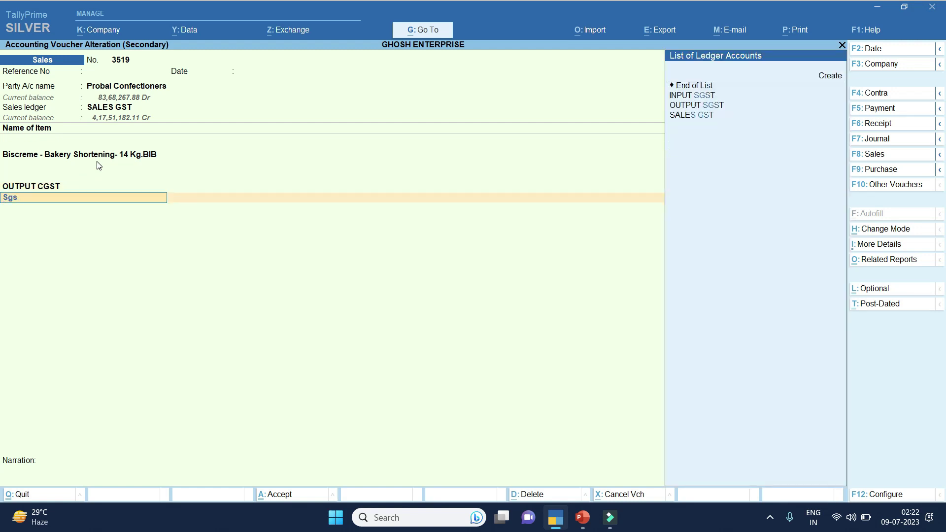
{"action": "key", "text": "Down"}
{"action": "key", "text": "Return"}
{"action": "key", "text": "Return"}
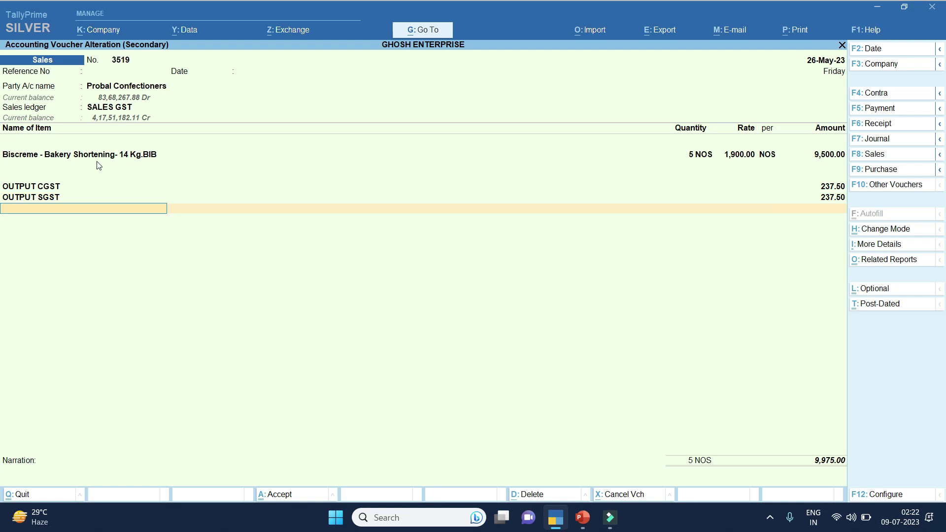
Accept the bill-wise details with New Ref 3519, save the voucher and return to the GSTR-1 uncertain transactions summary
{"action": "key", "text": "Return"}
{"action": "key", "text": "Return"}
{"action": "key", "text": "Return"}
{"action": "key", "text": "Return"}
{"action": "key", "text": "Return"}
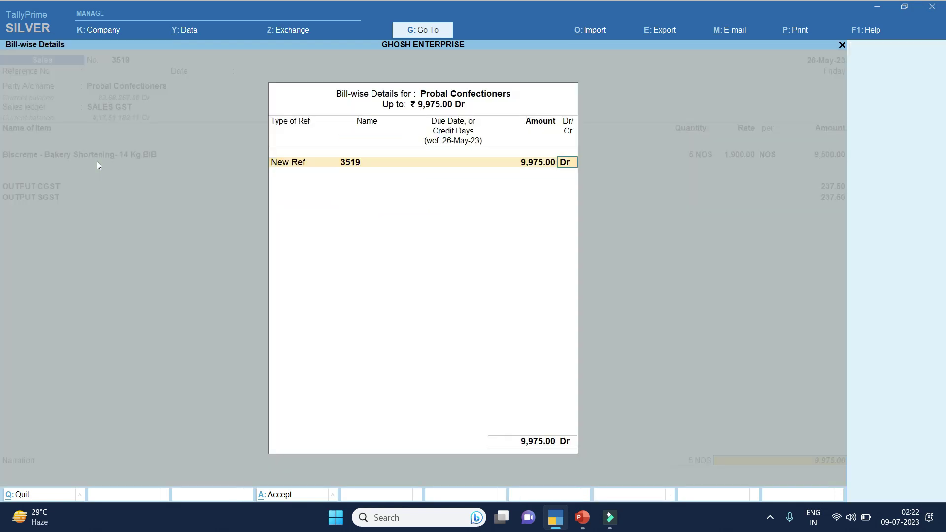
{"action": "key", "text": "Return"}
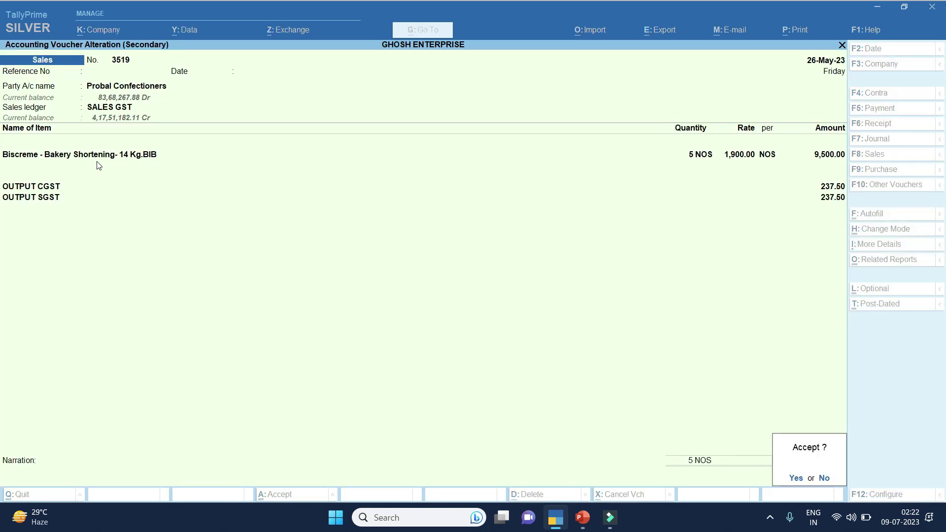
{"action": "key", "text": "Return"}
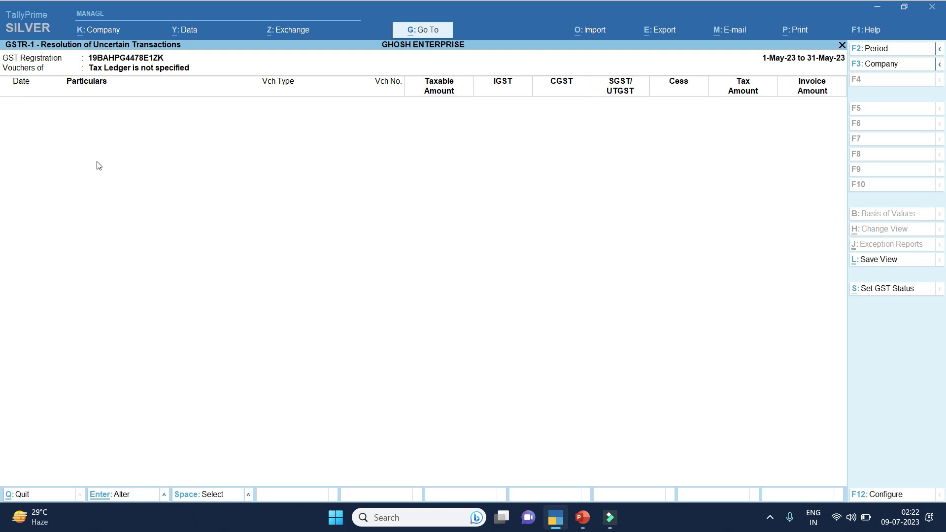
{"action": "key", "text": "Escape"}
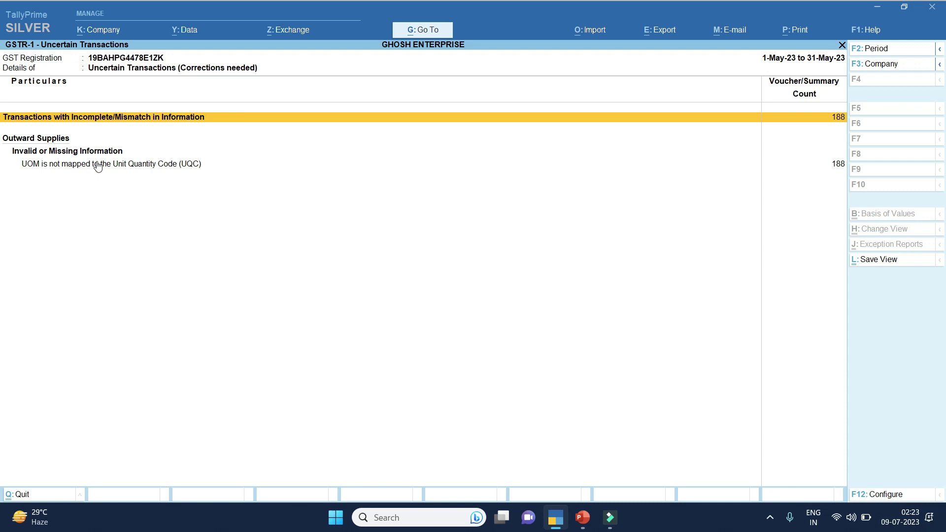
Switch to the PowerPoint slide show, advance to the Error 5 slide and return to TallyPrime
{"action": "mouse_move", "coordinate": [583, 517]}
{"action": "left_click", "coordinate": [643, 461]}
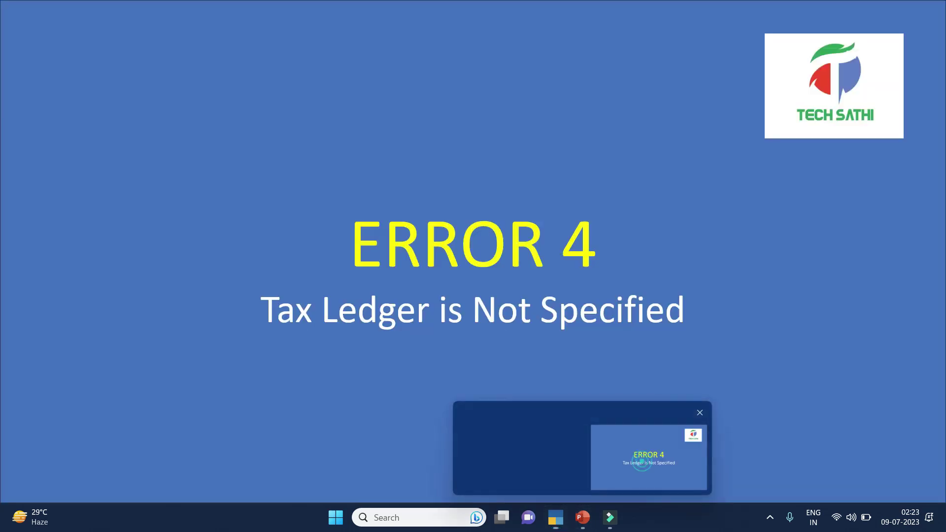
{"action": "key", "text": "Right"}
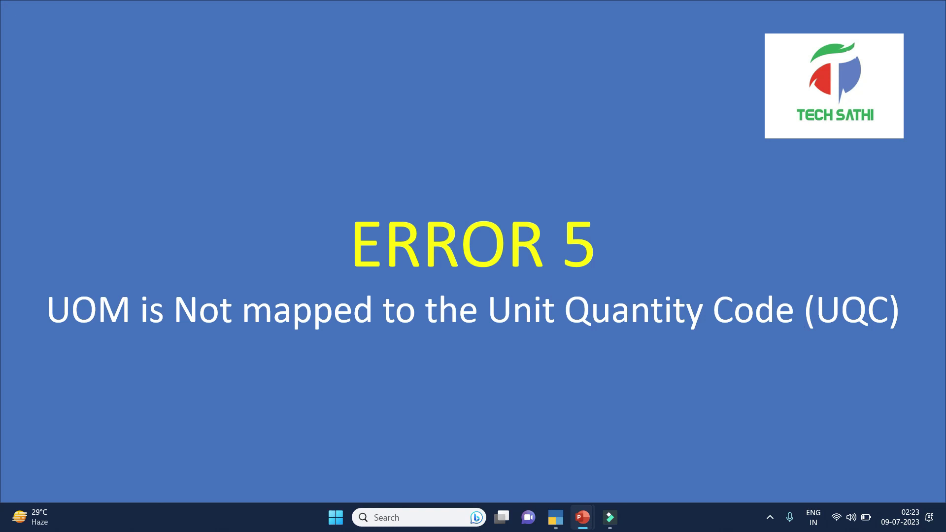
{"action": "key", "text": "super+d"}
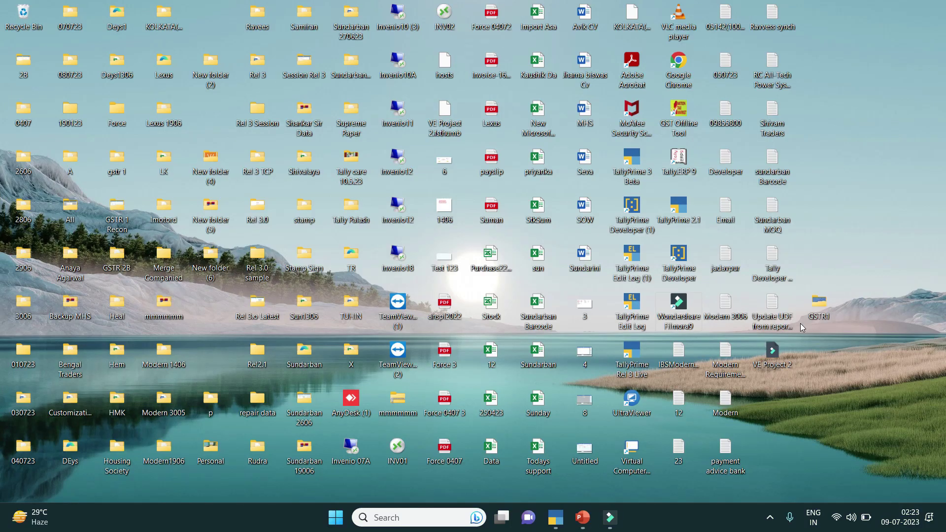
{"action": "mouse_move", "coordinate": [559, 520]}
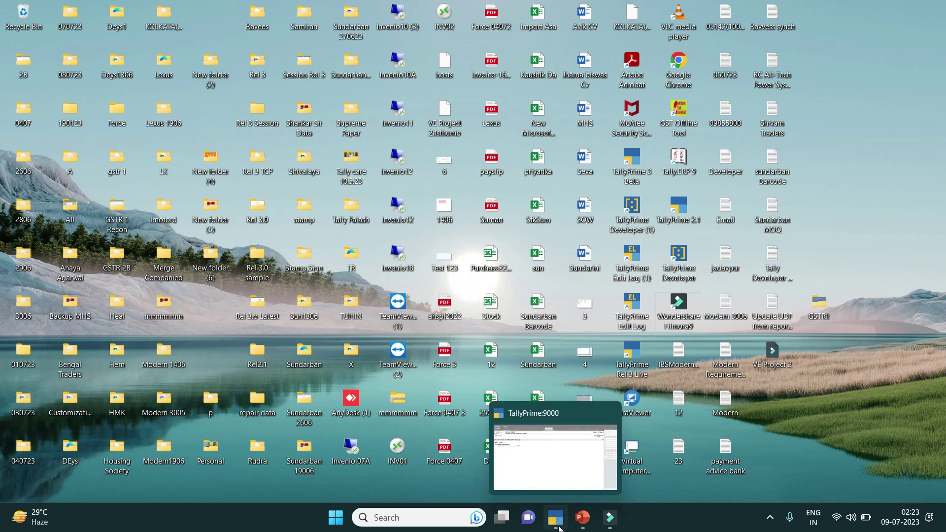
{"action": "left_click", "coordinate": [569, 463]}
Open the stock item AAH YUM DARK COMPOUND CD16-10 KG for alteration
{"action": "left_click", "coordinate": [436, 34]}
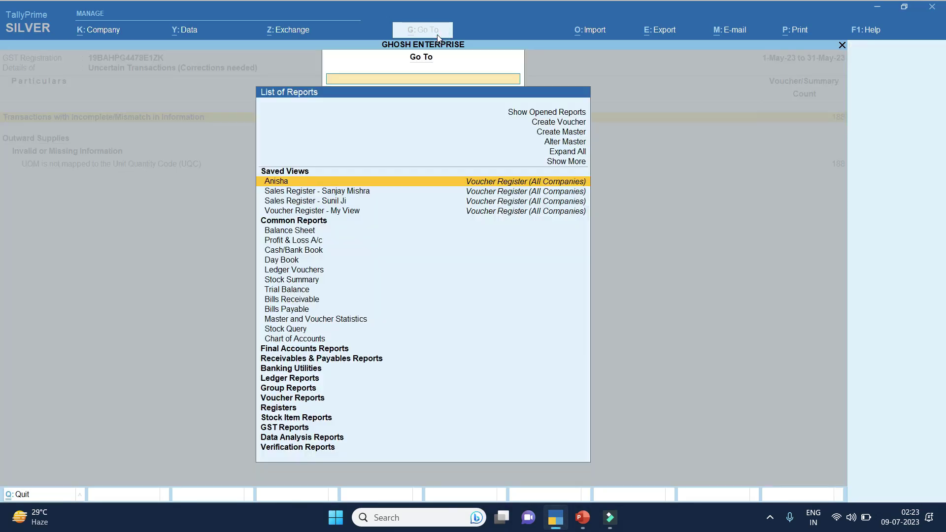
{"action": "key", "text": "Up"}
{"action": "key", "text": "Up"}
{"action": "key", "text": "Up"}
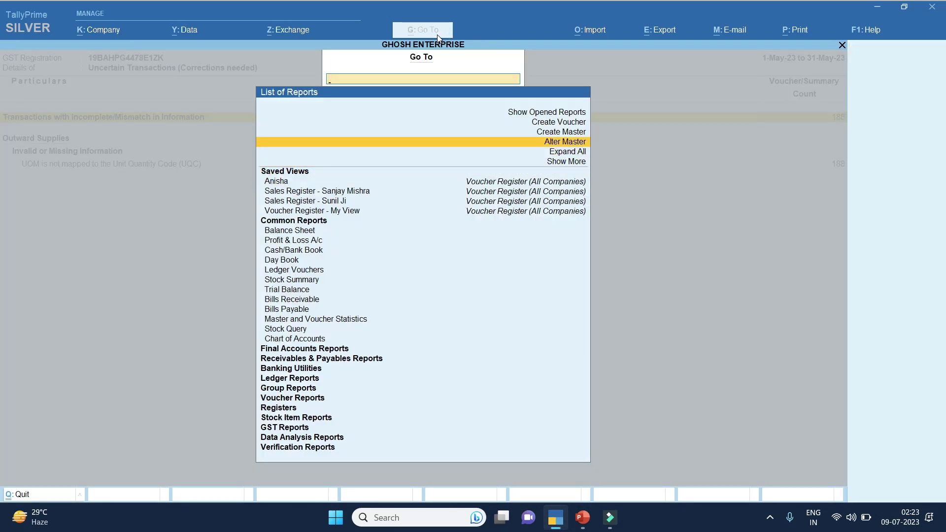
{"action": "key", "text": "Return"}
{"action": "key", "text": "Down"}
{"action": "key", "text": "Down"}
{"action": "key", "text": "Down"}
{"action": "key", "text": "Down"}
{"action": "key", "text": "Down"}
{"action": "key", "text": "Down"}
{"action": "key", "text": "Down"}
{"action": "key", "text": "Return"}
{"action": "key", "text": "Return"}
Check the stock item's group and unit fields, then close its master without saving and return to the uncertain transactions summary
{"action": "key", "text": "Return"}
{"action": "key", "text": "Return"}
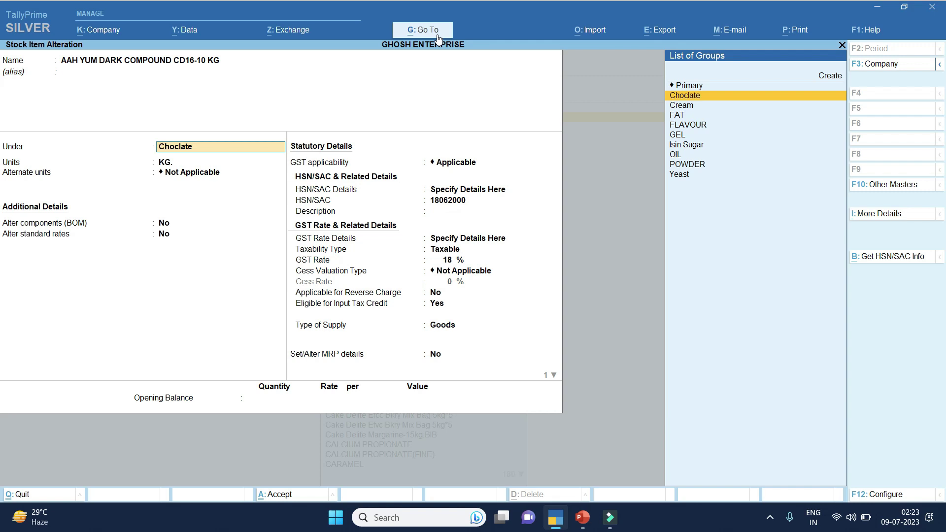
{"action": "key", "text": "Return"}
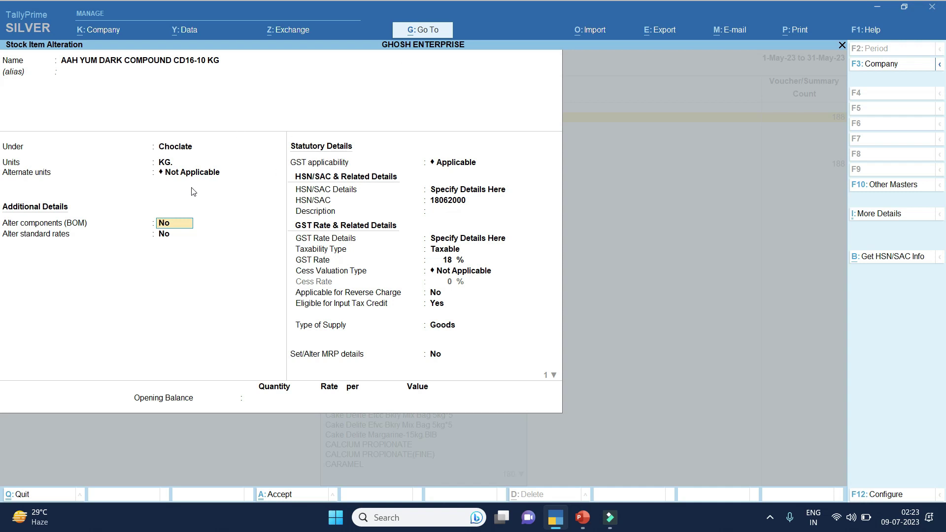
{"action": "key", "text": "Escape"}
{"action": "key", "text": "y"}
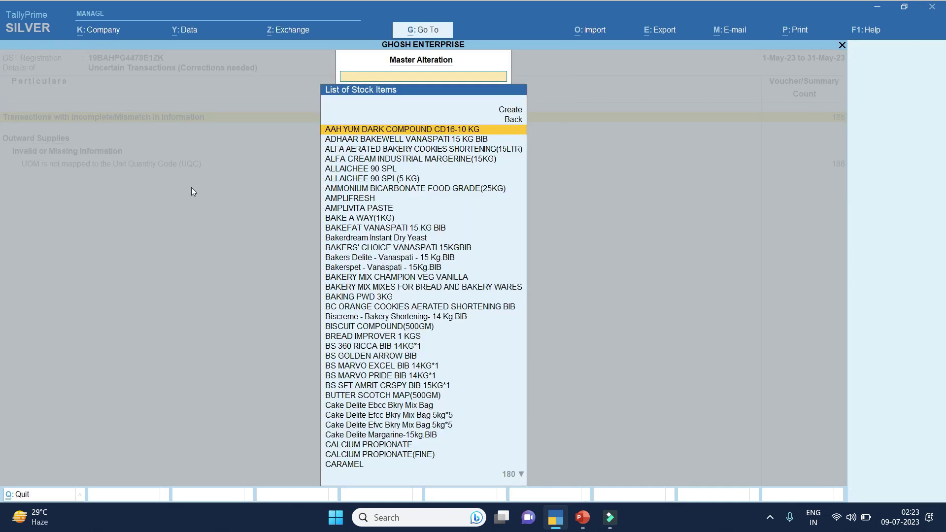
{"action": "key", "text": "Escape"}
{"action": "key", "text": "Escape"}
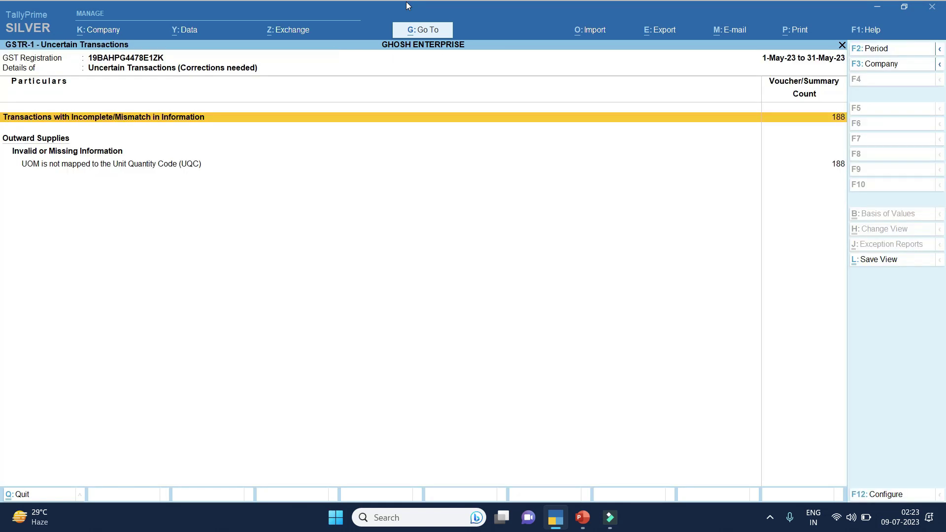
Open the list of unit masters available for alteration
{"action": "left_click", "coordinate": [423, 30]}
{"action": "key", "text": "Up"}
{"action": "key", "text": "Up"}
{"action": "key", "text": "Up"}
{"action": "key", "text": "Up"}
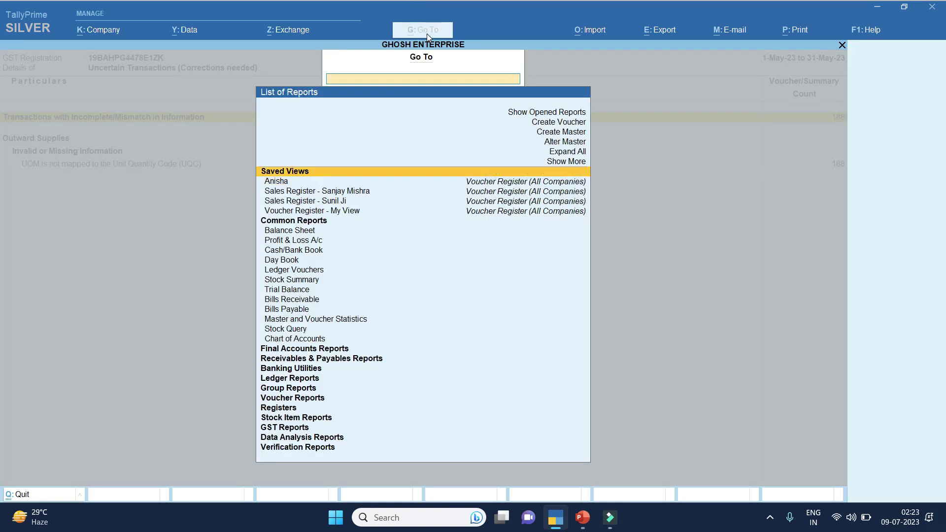
{"action": "key", "text": "Return"}
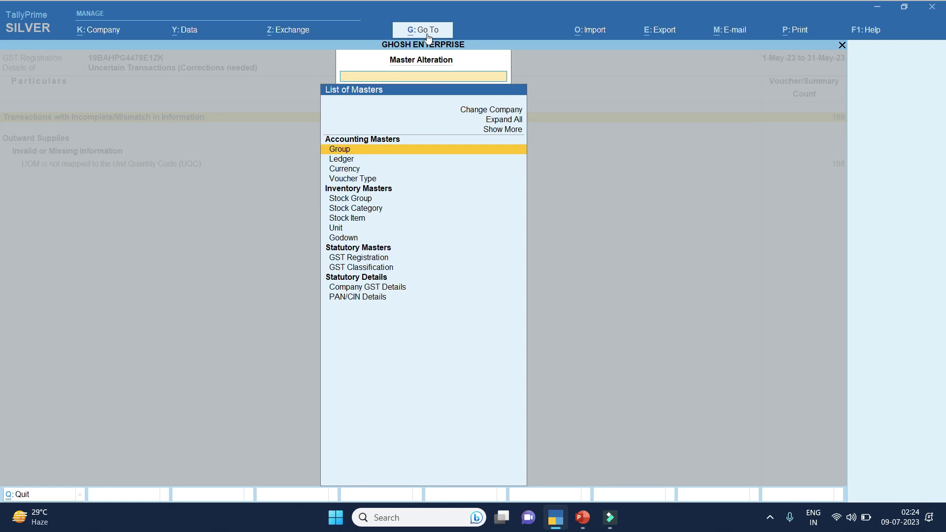
{"action": "key", "text": "Down"}
{"action": "key", "text": "Down"}
{"action": "key", "text": "Down"}
{"action": "key", "text": "Down"}
{"action": "key", "text": "Down"}
{"action": "key", "text": "Down"}
{"action": "key", "text": "Down"}
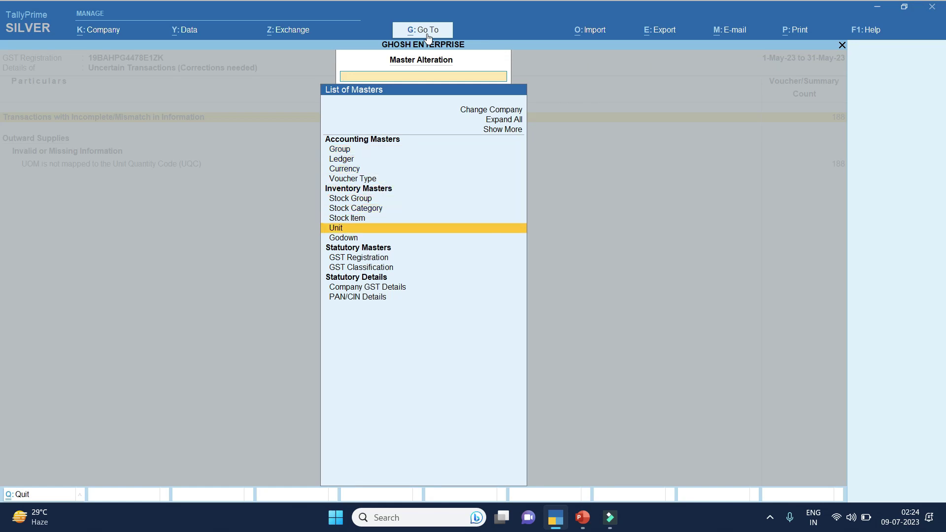
{"action": "key", "text": "Return"}
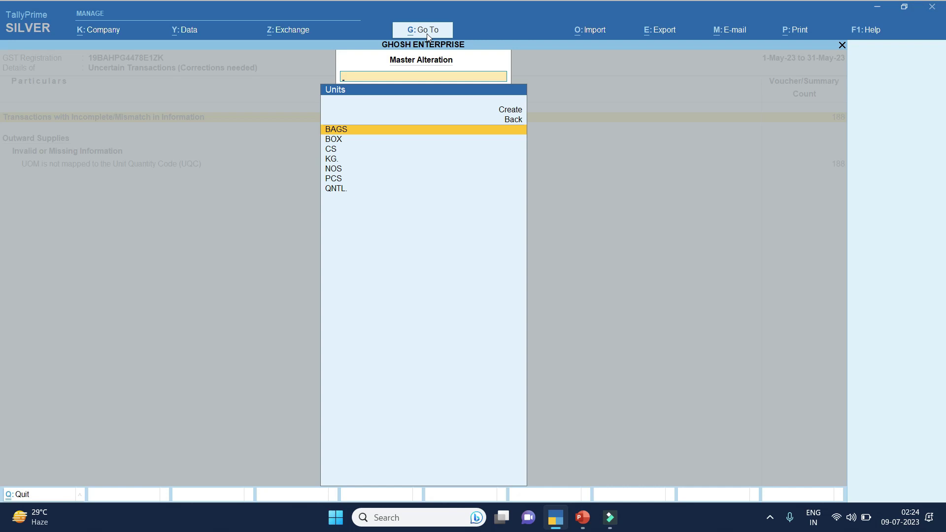
Open the BAGS unit, view its Unit Quantity Code and the list of UQCs, and close it without saving
{"action": "key", "text": "Return"}
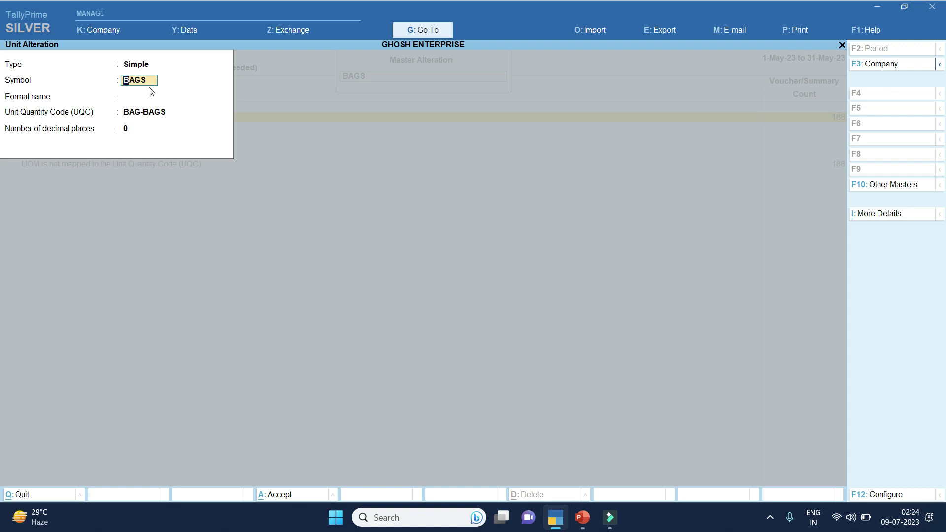
{"action": "key", "text": "Return"}
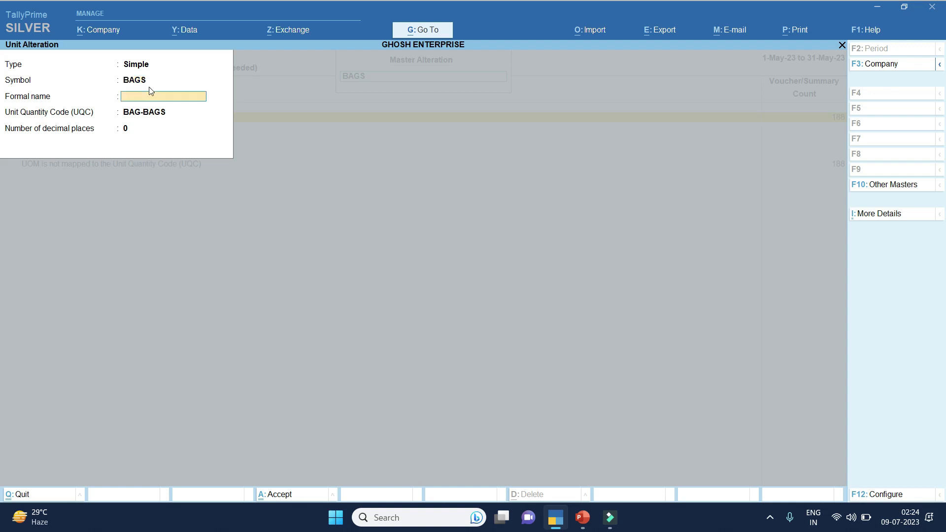
{"action": "key", "text": "Return"}
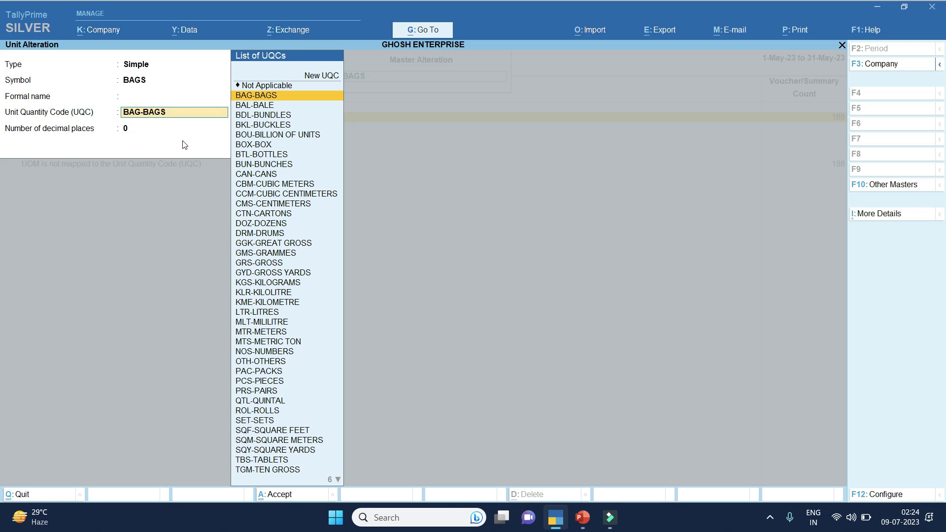
{"action": "key", "text": "Escape"}
{"action": "key", "text": "Escape"}
{"action": "key", "text": "y"}
{"action": "key", "text": "Escape"}
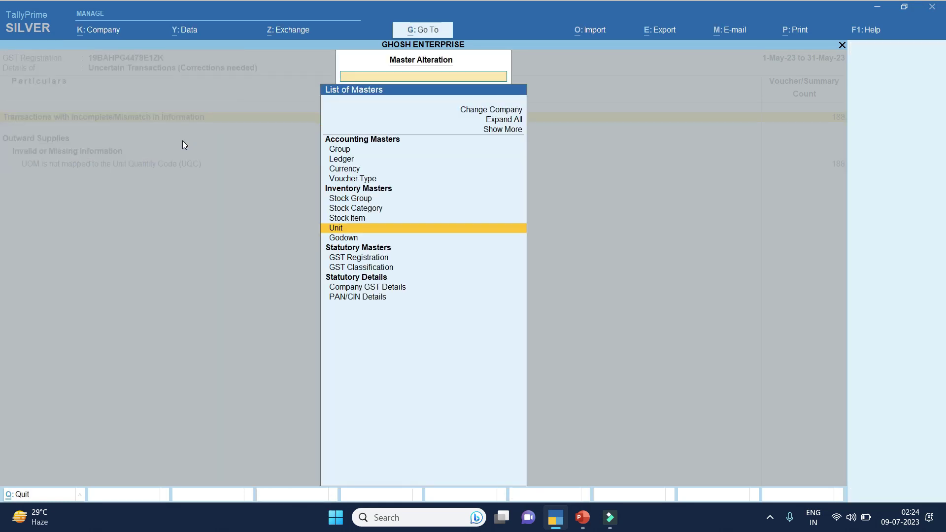
Leave the master list and open the uncertain transactions where the UOM is not mapped to the Unit Quantity Code
{"action": "key", "text": "Escape"}
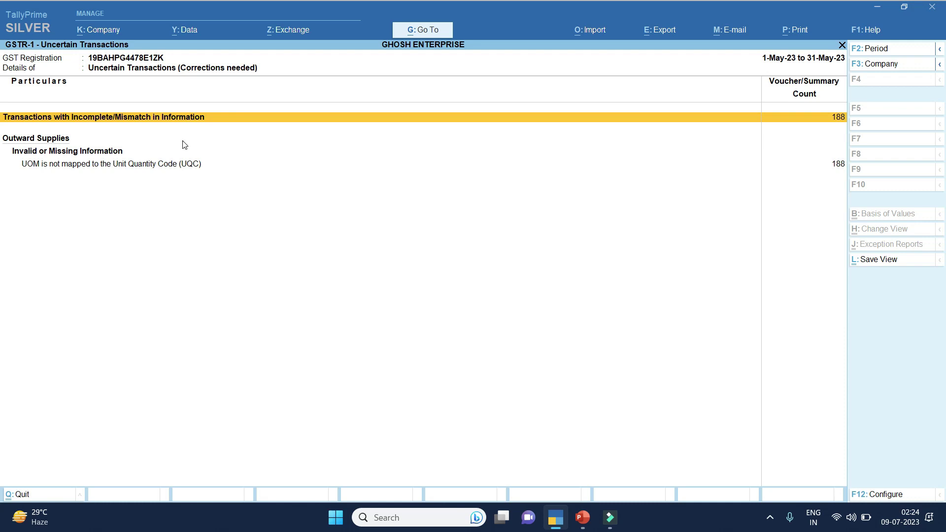
{"action": "key", "text": "Down"}
{"action": "key", "text": "Down"}
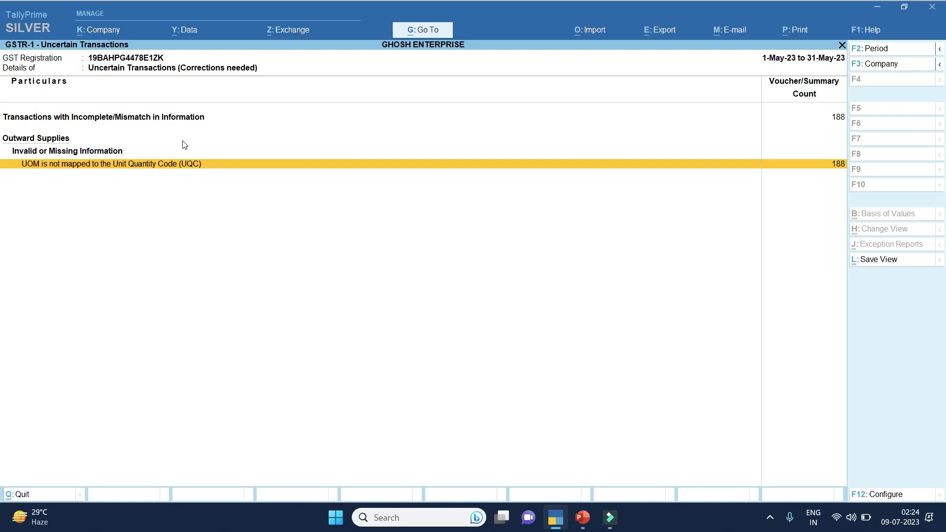
{"action": "key", "text": "Return"}
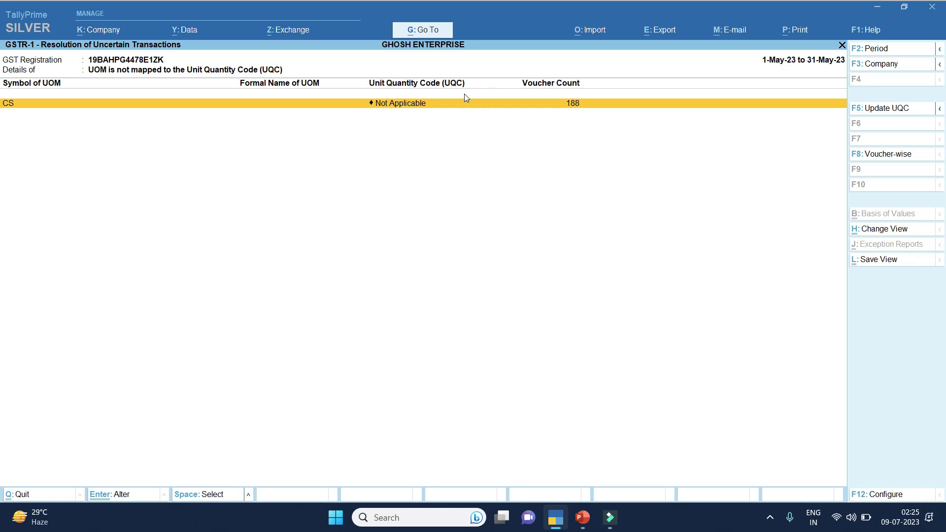
Update the Unit Quantity Code of the CS unit to BOX-BOX
{"action": "key", "text": "F5"}
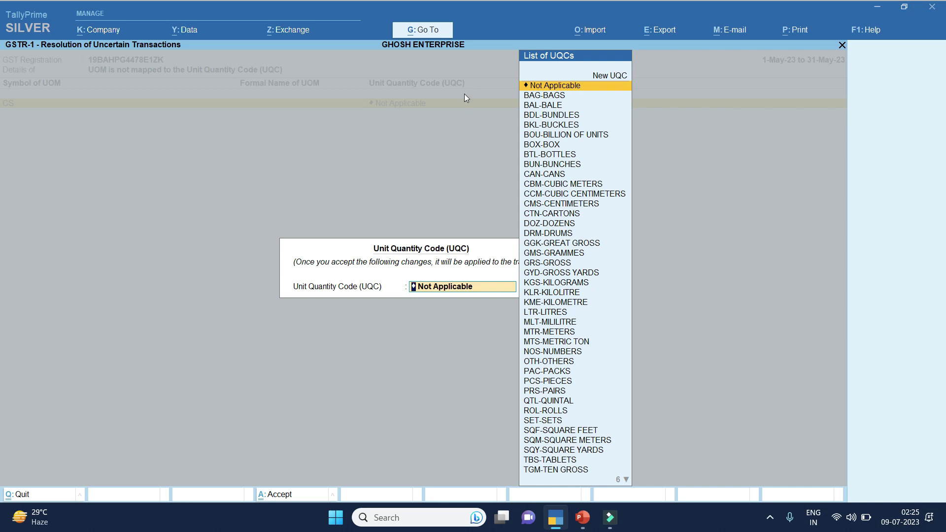
{"action": "type", "text": "cas"}
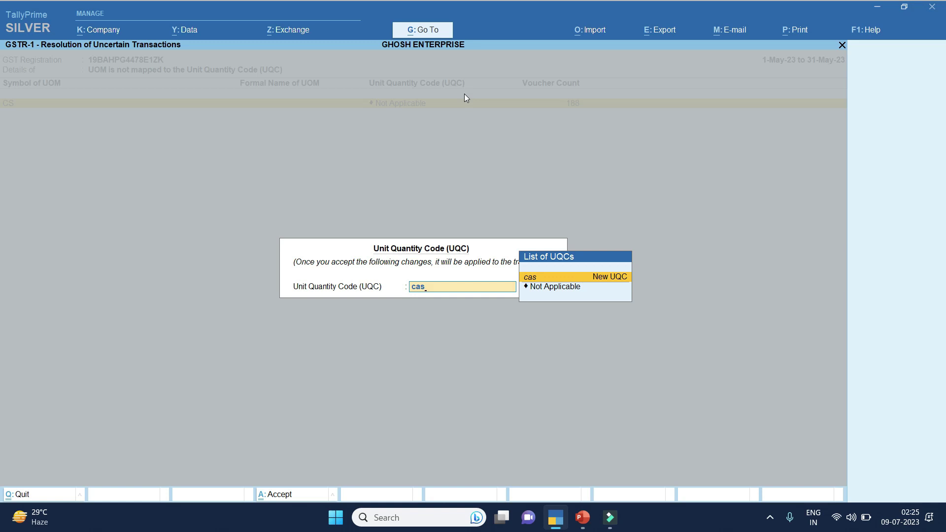
{"action": "key", "text": "BackSpace"}
{"action": "key", "text": "BackSpace"}
{"action": "key", "text": "BackSpace"}
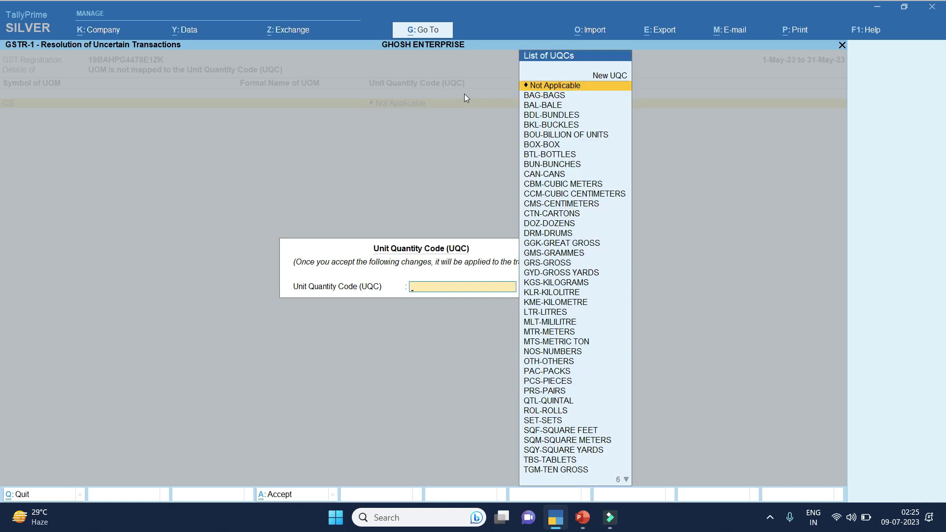
{"action": "type", "text": "bo"}
{"action": "key", "text": "Down"}
{"action": "key", "text": "Down"}
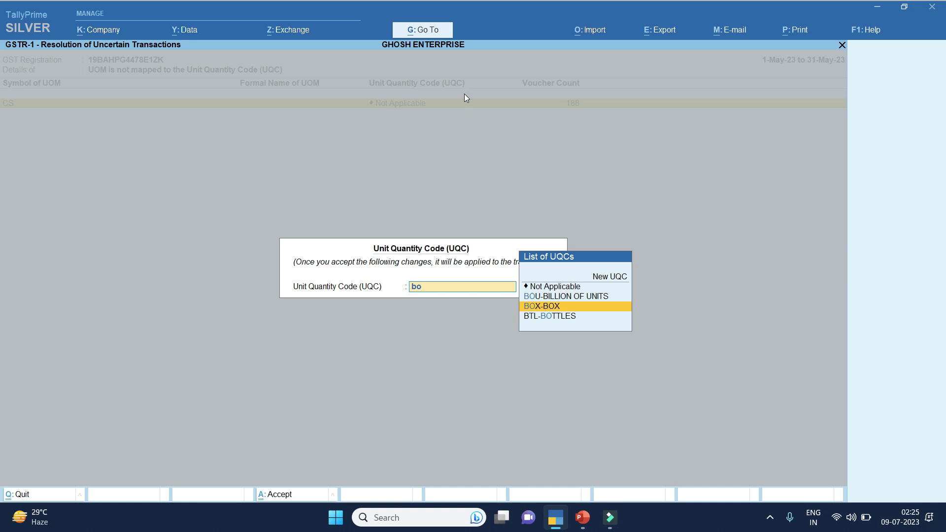
{"action": "key", "text": "Return"}
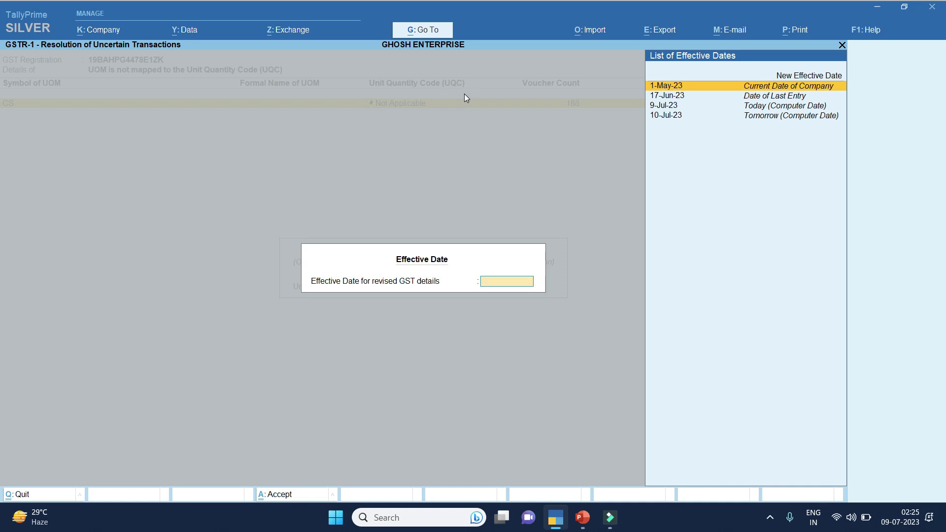
Review the suggested effective dates for the revised GST details
{"action": "key", "text": "Down"}
{"action": "key", "text": "Down"}
{"action": "key", "text": "Down"}
{"action": "key", "text": "Up"}
{"action": "key", "text": "Up"}
{"action": "key", "text": "Up"}
{"action": "key", "text": "Down"}
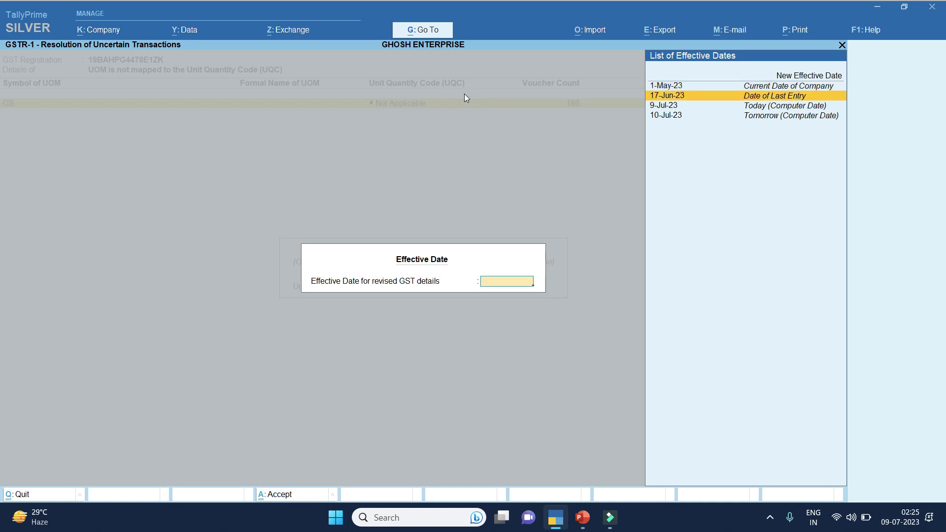
{"action": "key", "text": "Down"}
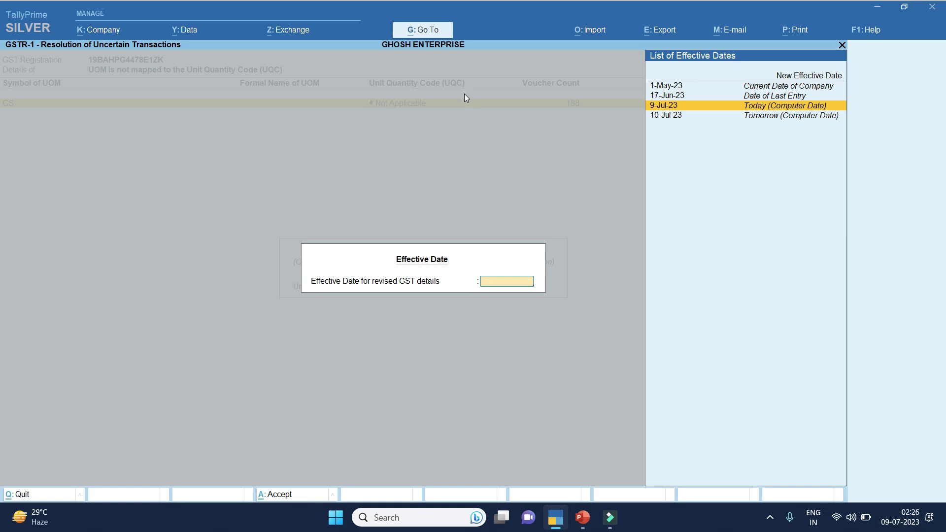
{"action": "key", "text": "Down"}
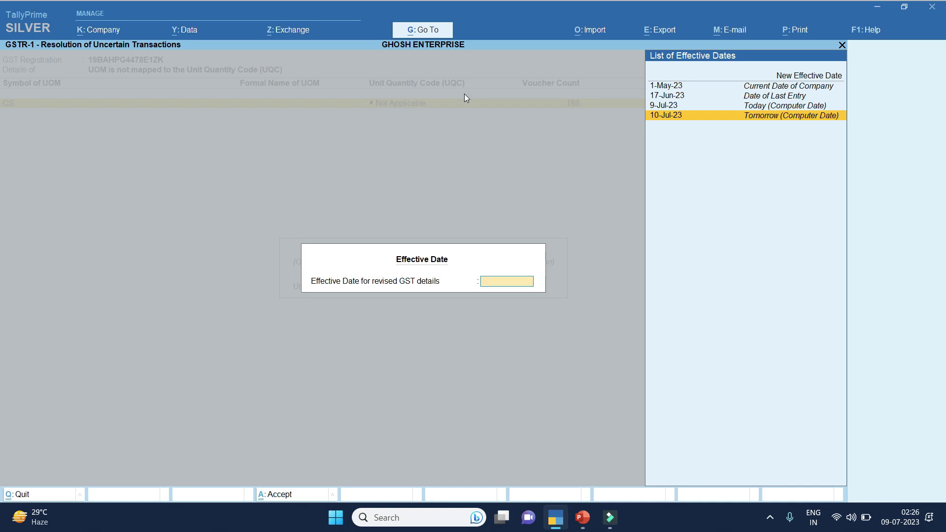
{"action": "key", "text": "Up"}
{"action": "key", "text": "Up"}
{"action": "key", "text": "Up"}
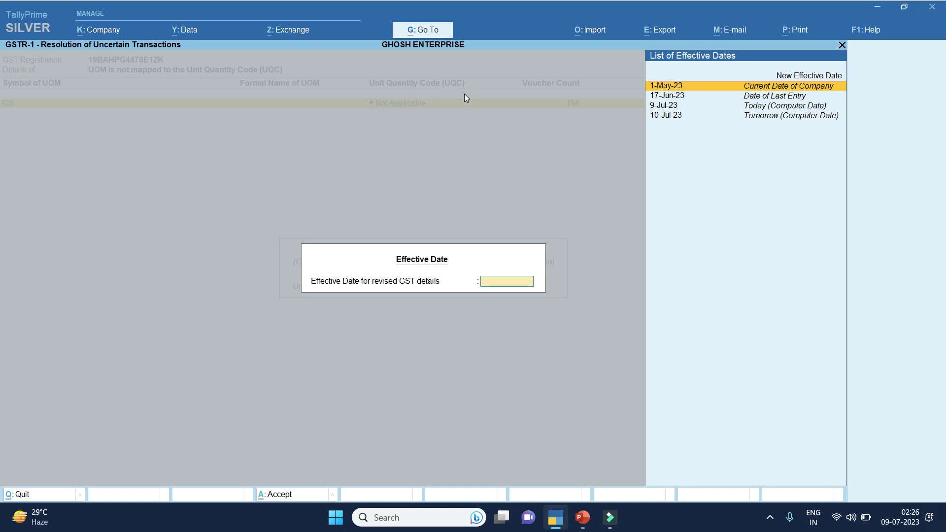
Enter 1-4-23 as a new effective date for the revised GST details and accept the UQC update
{"action": "key", "text": "Up"}
{"action": "key", "text": "Return"}
{"action": "type", "text": "1"}
{"action": "type", "text": "-"}
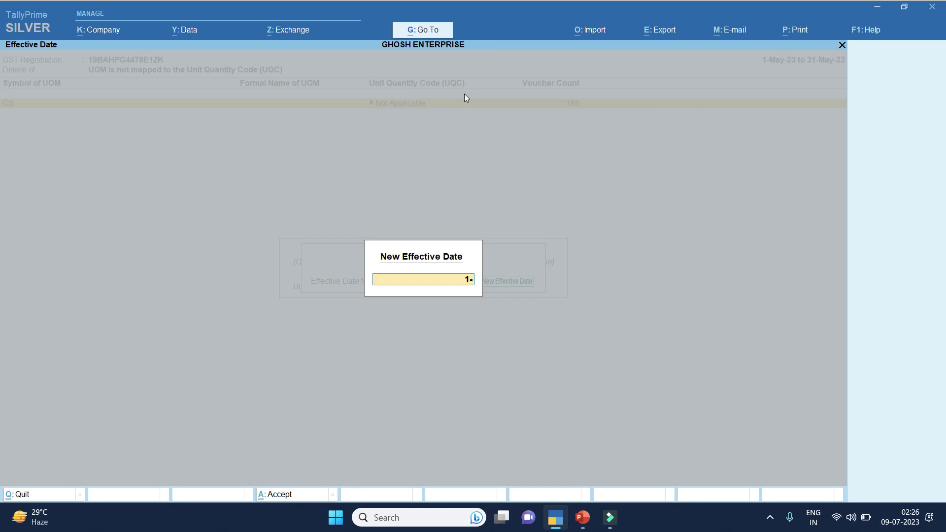
{"action": "type", "text": "4-23"}
{"action": "key", "text": "Return"}
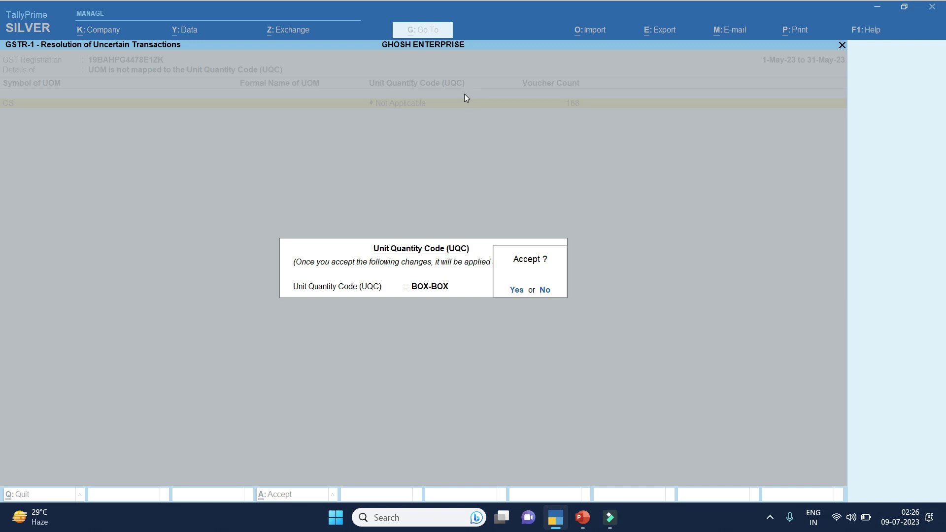
{"action": "key", "text": "Return"}
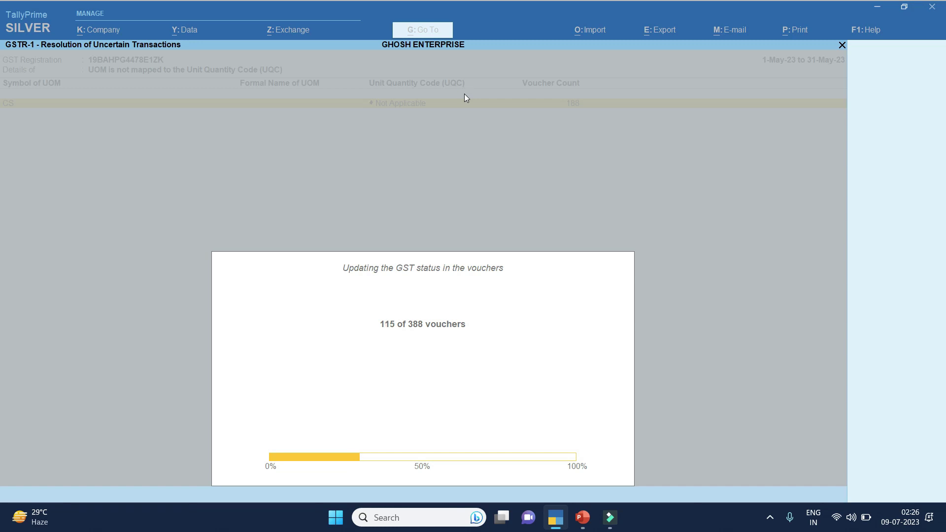
Return to the GSTR-1 report and check the Uncertain Transactions and Ready for Export rows
{"action": "mouse_move", "coordinate": [591, 517]}
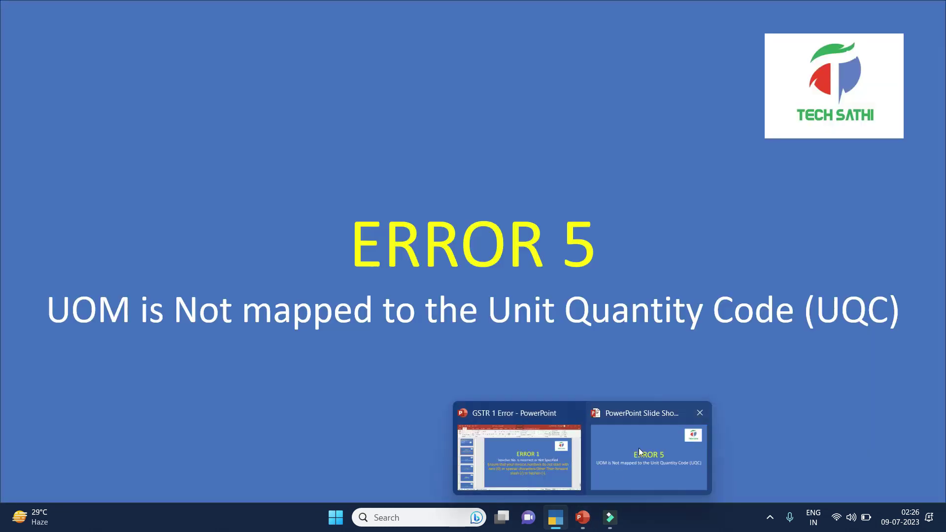
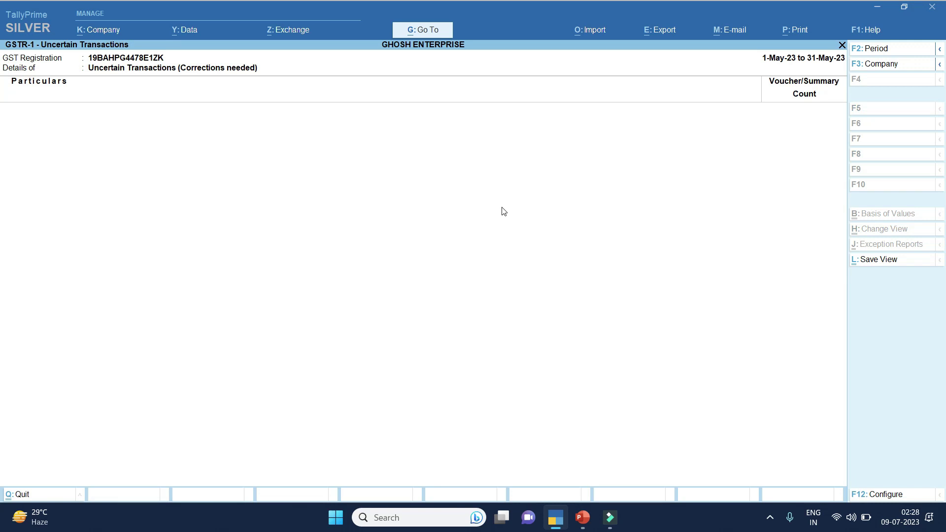
{"action": "key", "text": "Escape"}
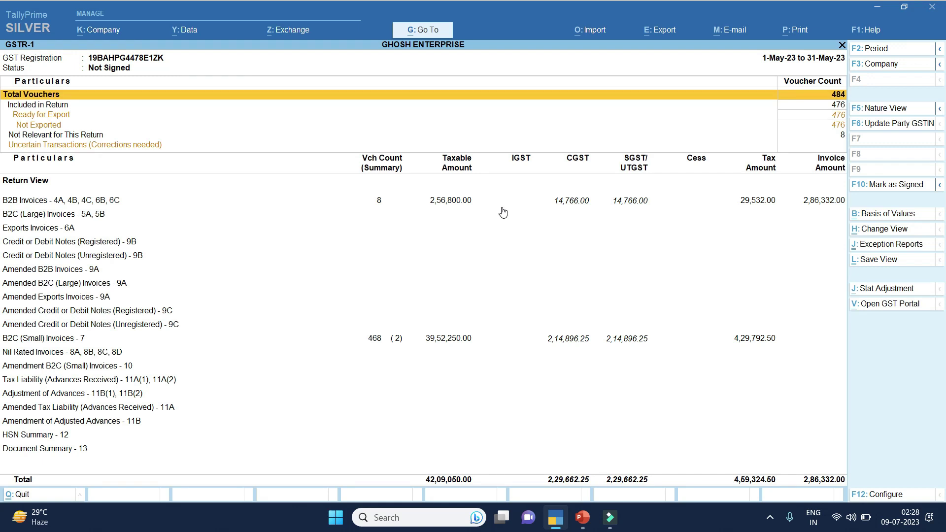
{"action": "key", "text": "Down"}
{"action": "key", "text": "Down"}
{"action": "key", "text": "Down"}
{"action": "key", "text": "Down"}
{"action": "key", "text": "Down"}
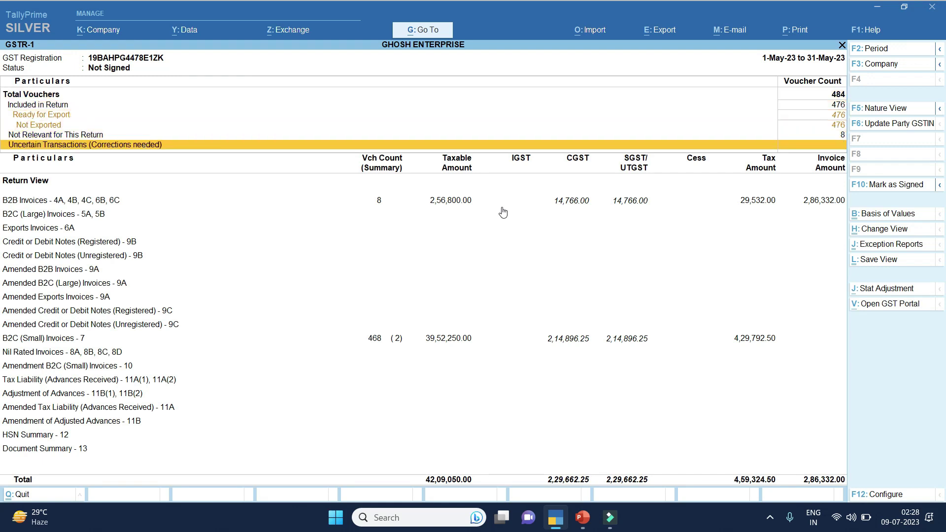
{"action": "key", "text": "Up"}
{"action": "key", "text": "Up"}
{"action": "key", "text": "Up"}
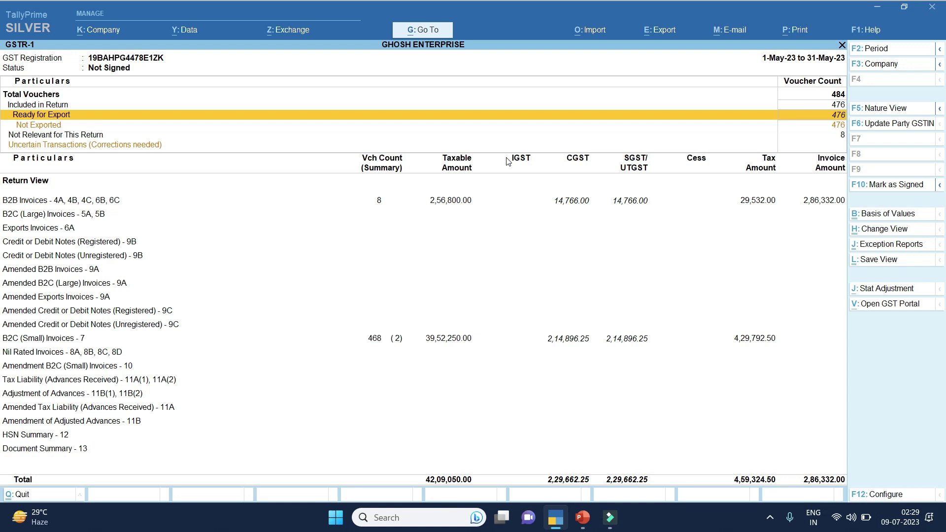
Search the reports for "Statis" and open Master and Voucher Statistics
{"action": "left_click", "coordinate": [427, 38]}
{"action": "type", "text": "St"}
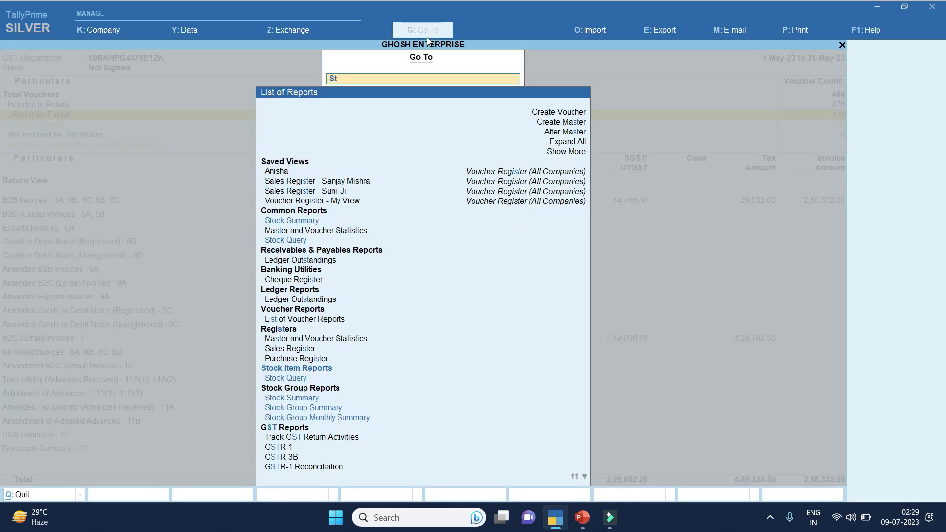
{"action": "type", "text": "atis"}
{"action": "key", "text": "Down"}
{"action": "key", "text": "Return"}
Set the statistics period from 1-May-23 to 31-May-23
{"action": "key", "text": "F2"}
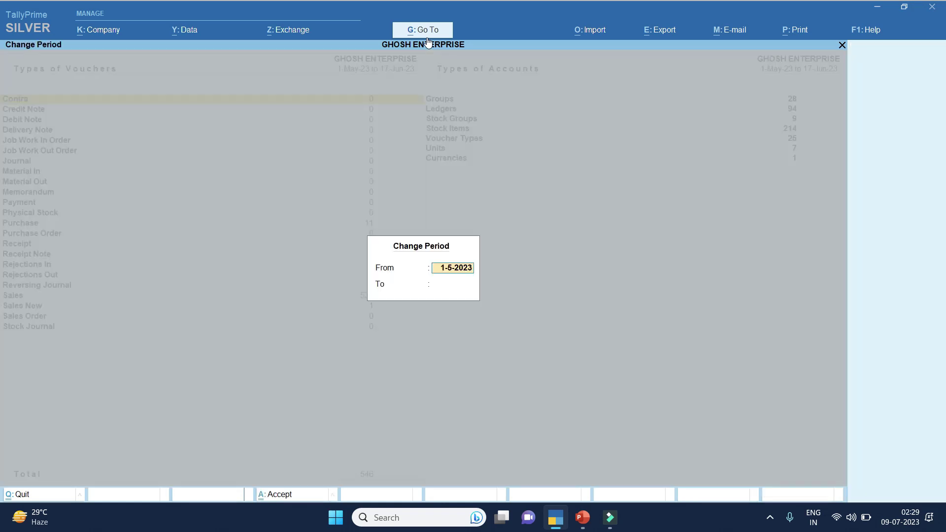
{"action": "type", "text": "1may23"}
{"action": "key", "text": "Return"}
{"action": "type", "text": "may23"}
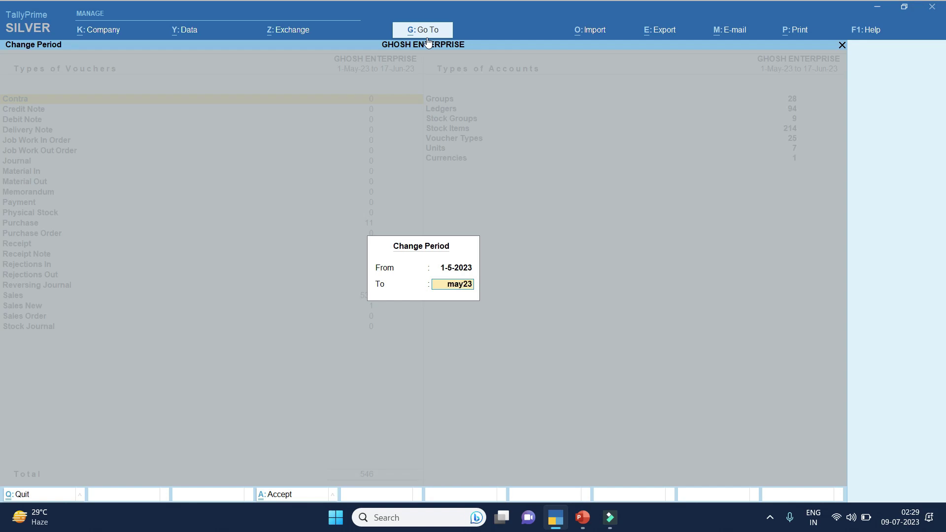
{"action": "key", "text": "Return"}
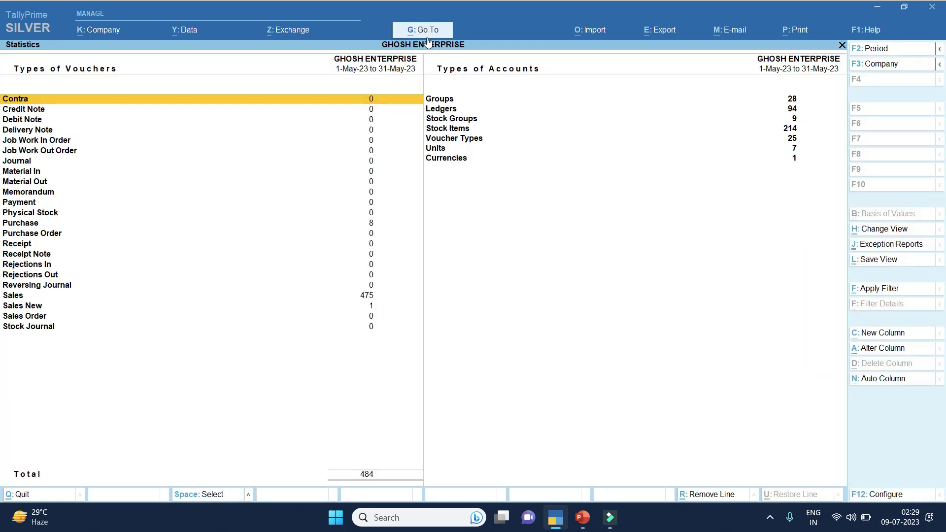
Configure the statistics without the vertical layout, sorted by default voucher and showing only voucher types that have entries
{"action": "key", "text": "F12"}
{"action": "key", "text": "n"}
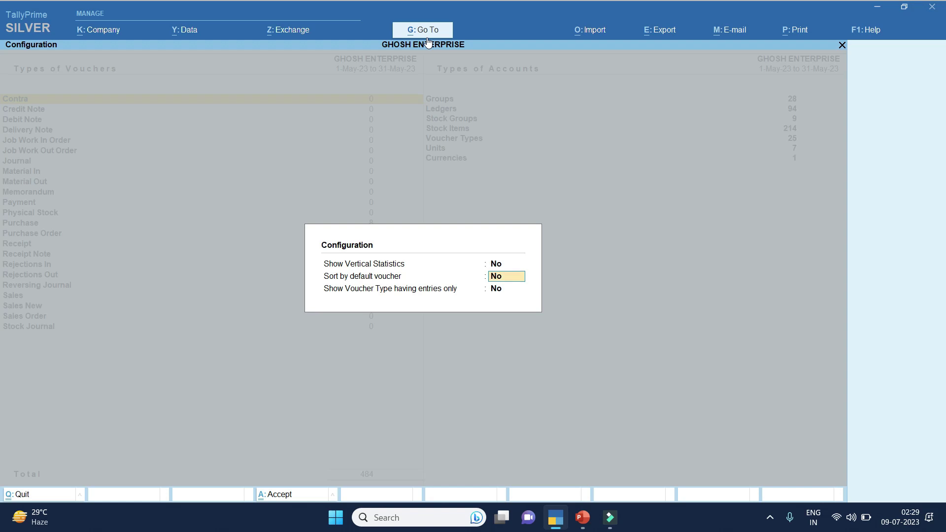
{"action": "key", "text": "y"}
{"action": "key", "text": "y"}
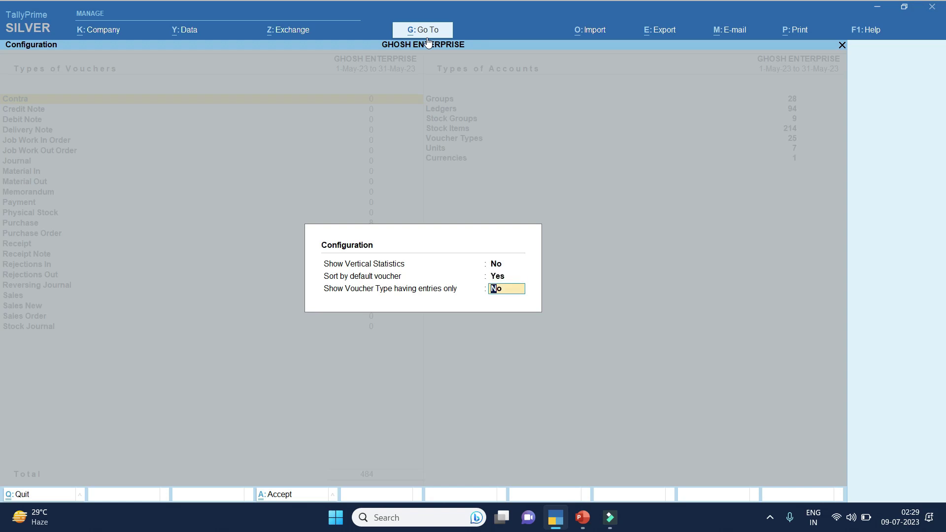
Compare the Sales voucher counts, open a May voucher of the Sales type to check its number, and return to the statistics
{"action": "key", "text": "Down"}
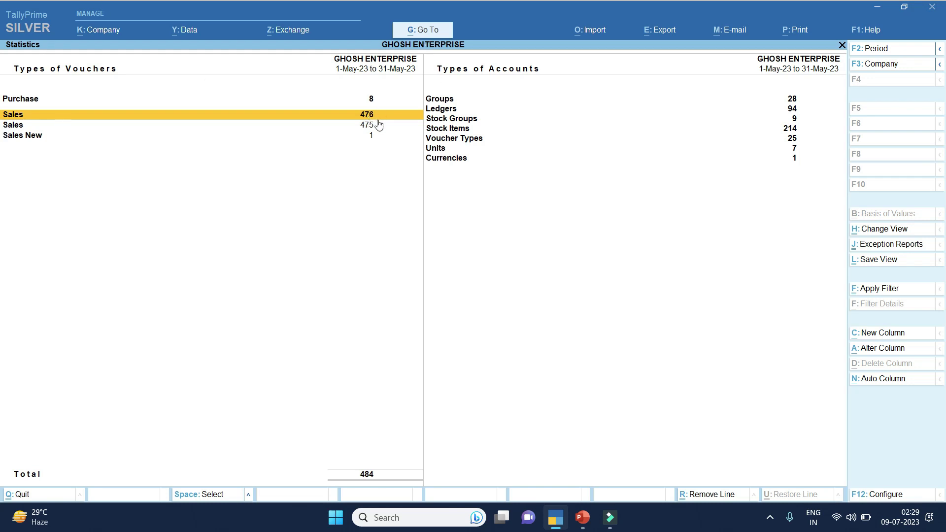
{"action": "key", "text": "Down"}
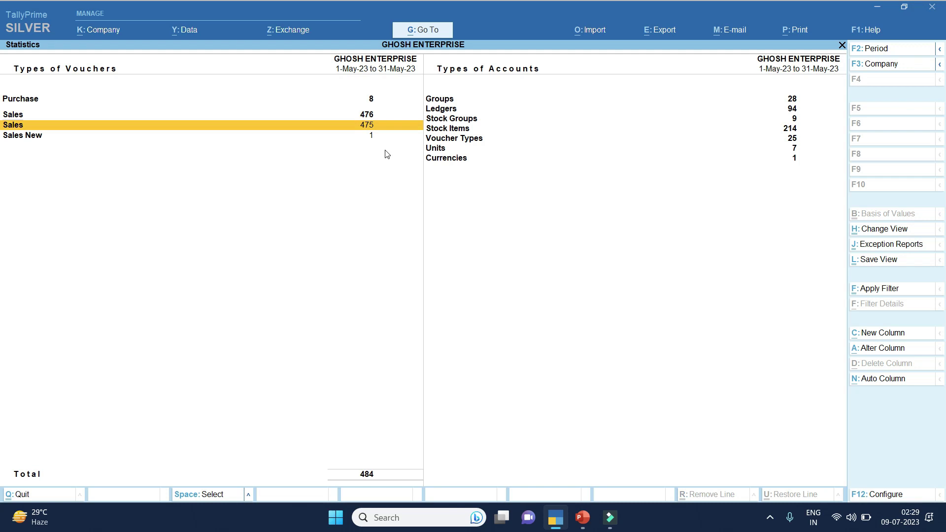
{"action": "key", "text": "Down"}
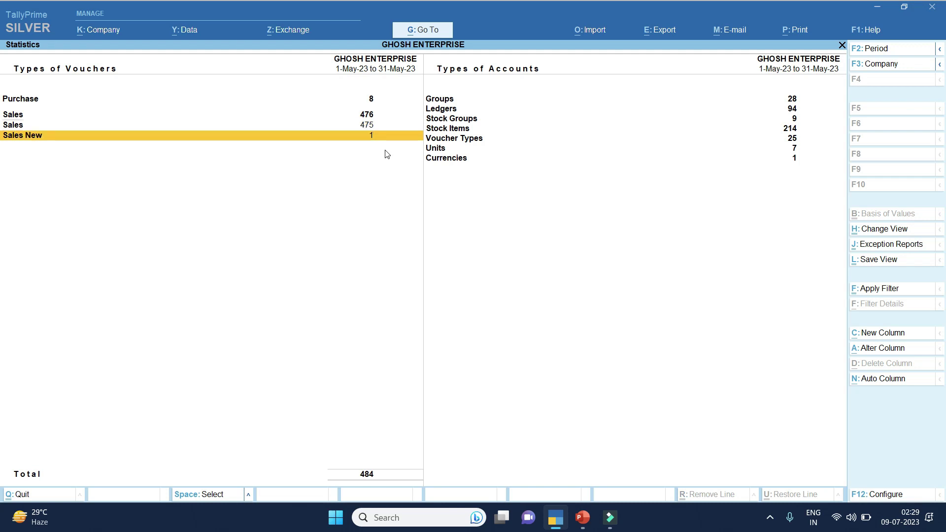
{"action": "key", "text": "Up"}
{"action": "key", "text": "Return"}
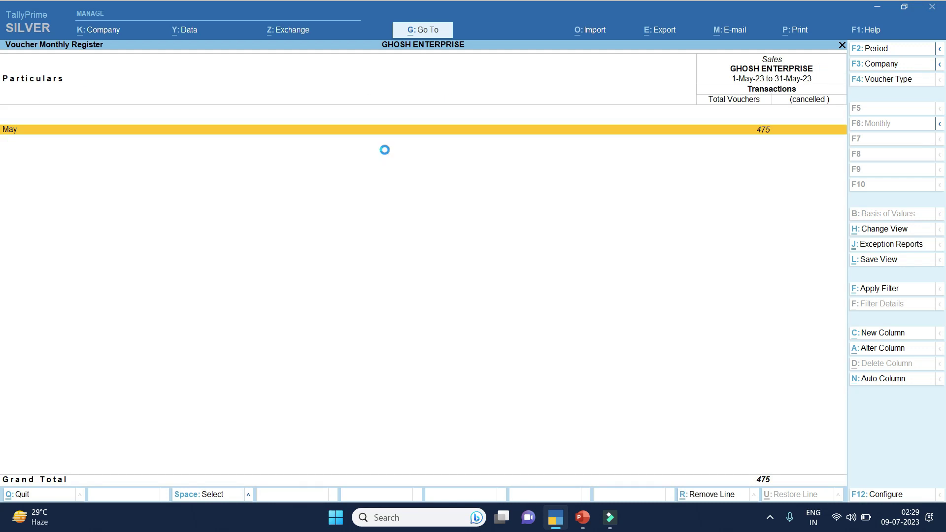
{"action": "key", "text": "Return"}
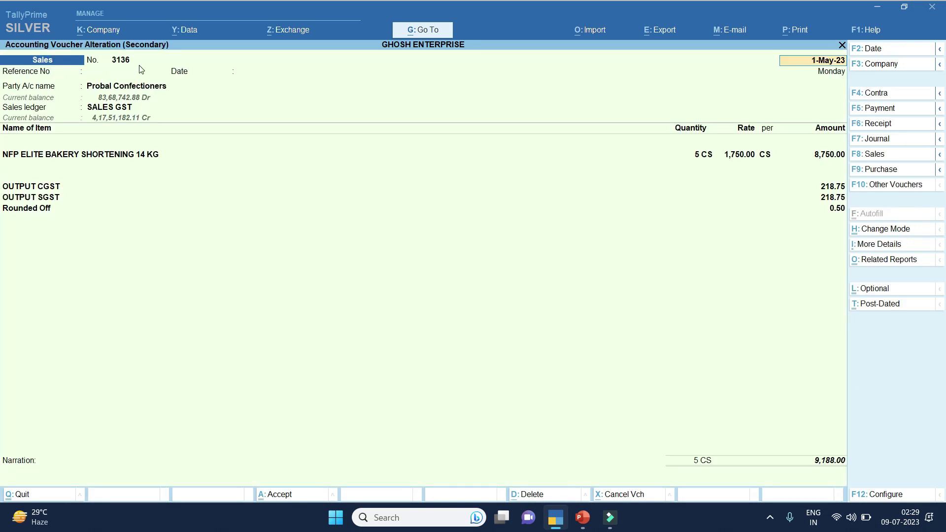
{"action": "key", "text": "Escape"}
{"action": "key", "text": "Escape"}
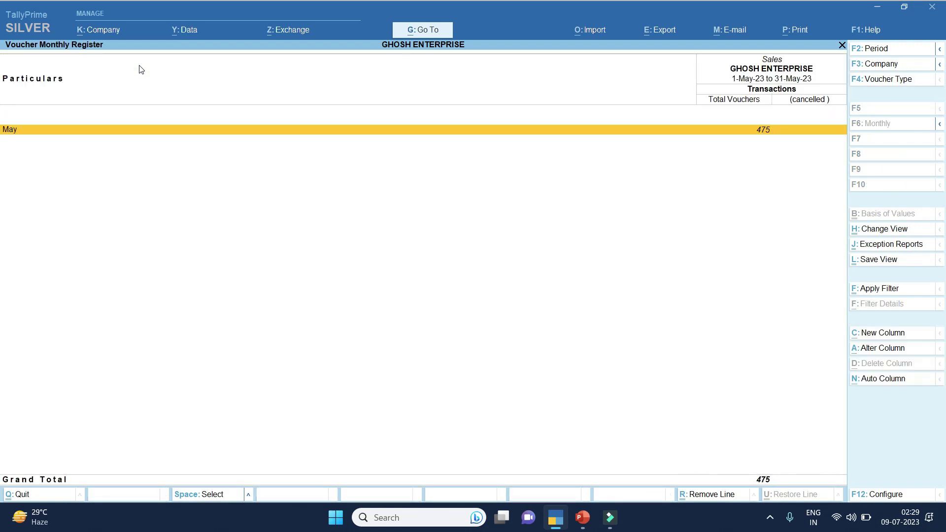
{"action": "key", "text": "Escape"}
Open the May voucher of type Sales New, check its voucher number, and return to the voucher register without changes
{"action": "key", "text": "Down"}
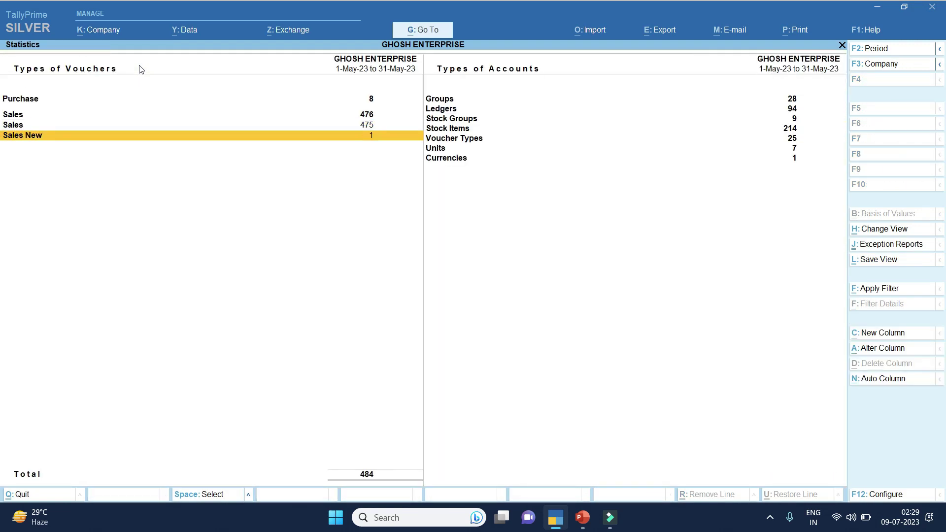
{"action": "key", "text": "Return"}
{"action": "key", "text": "Escape"}
{"action": "key", "text": "Return"}
{"action": "key", "text": "Return"}
{"action": "key", "text": "Return"}
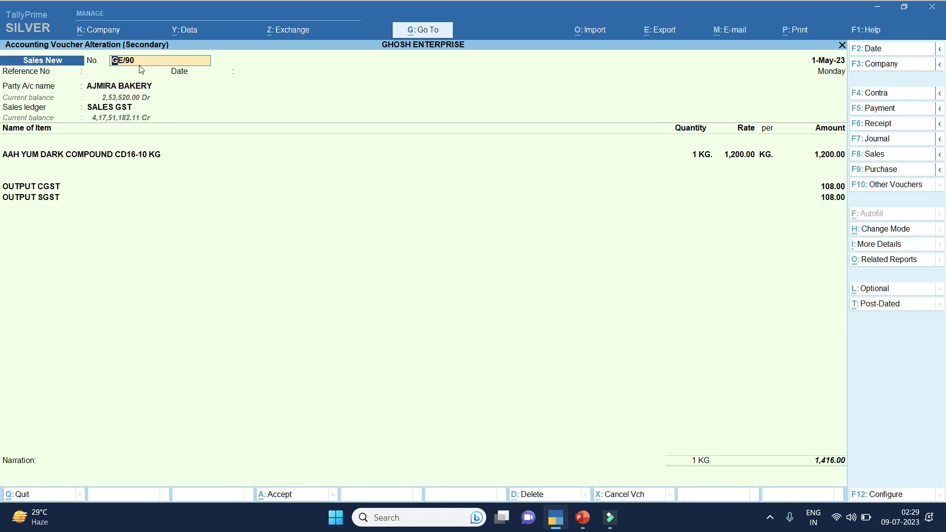
{"action": "key", "text": "Escape"}
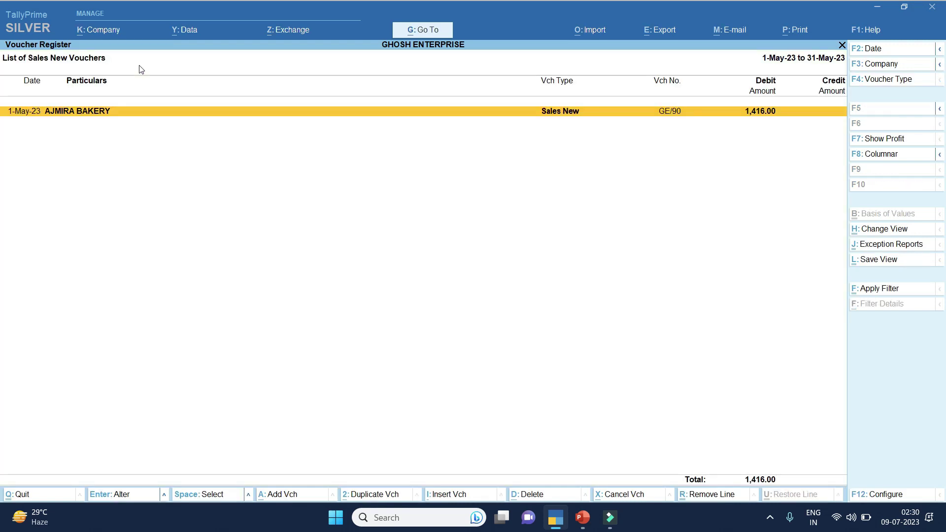
Return from the voucher register to the GSTR-1 report and check its Uncertain Transactions row
{"action": "key", "text": "Escape"}
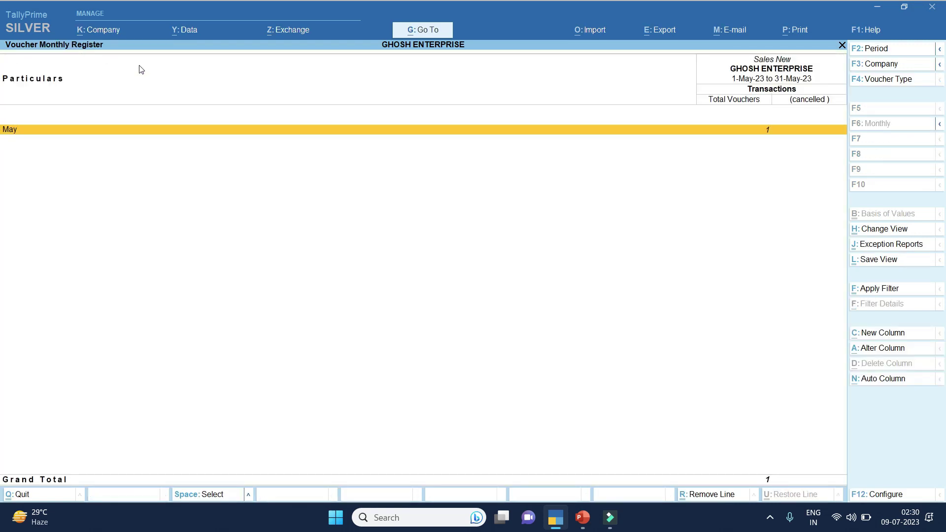
{"action": "key", "text": "Escape"}
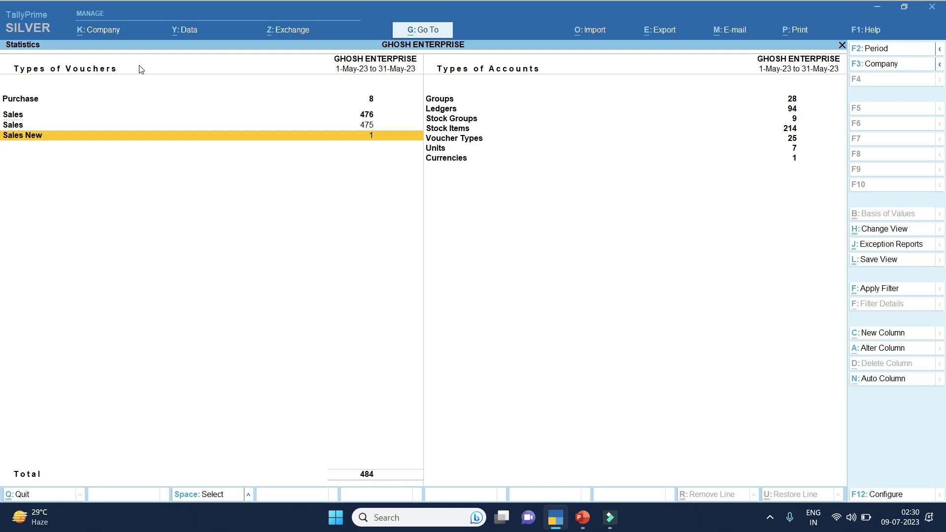
{"action": "key", "text": "Escape"}
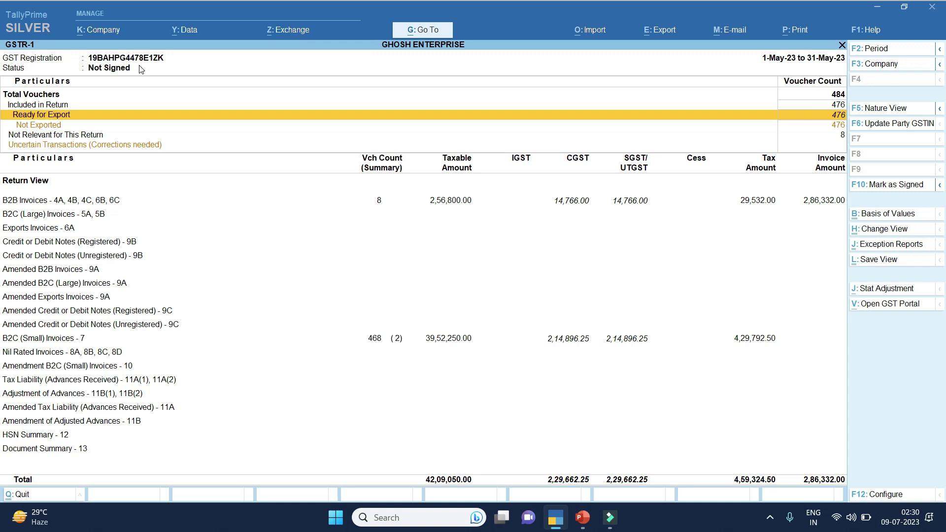
{"action": "key", "text": "Down"}
{"action": "key", "text": "Down"}
{"action": "key", "text": "Down"}
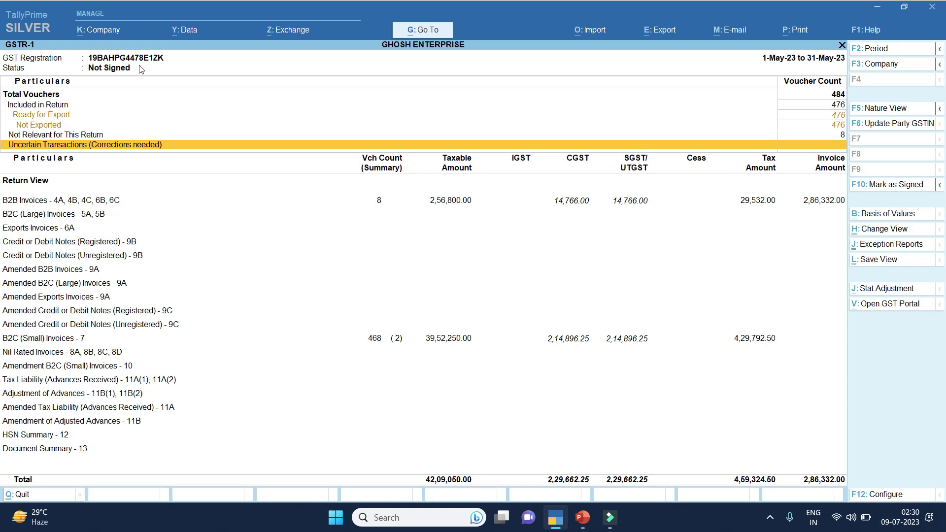
Switch to the PowerPoint slide show, advance to the "ERROR 6 GSTR 1 Full Blank" slide, and return to TallyPrime
{"action": "left_click", "coordinate": [584, 523]}
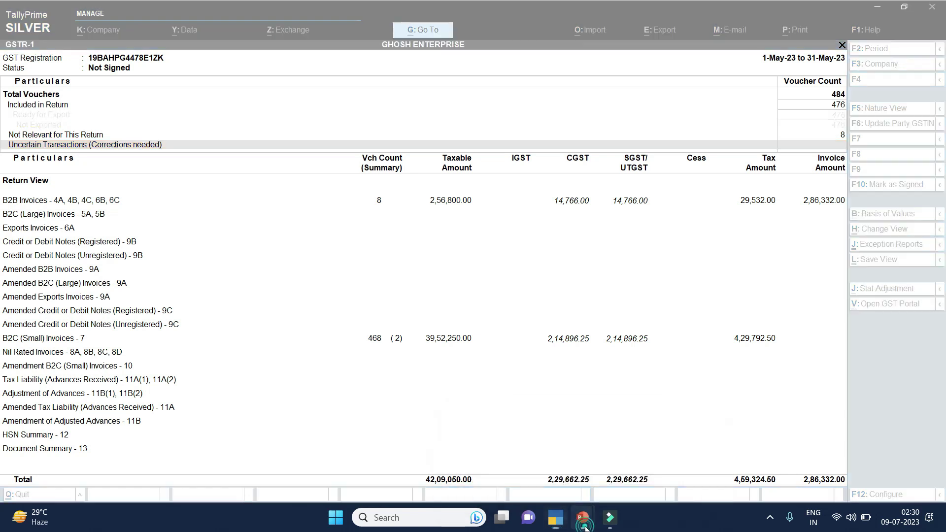
{"action": "left_click", "coordinate": [635, 466]}
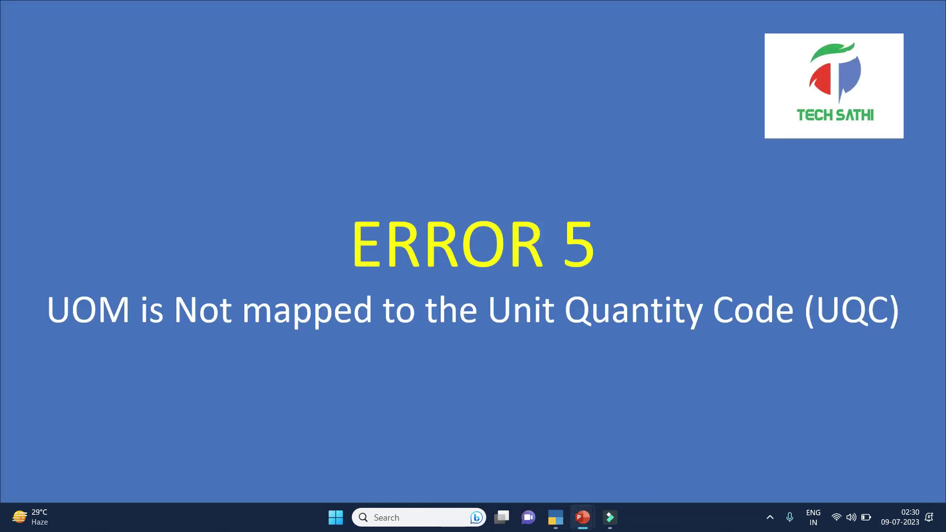
{"action": "key", "text": "Right"}
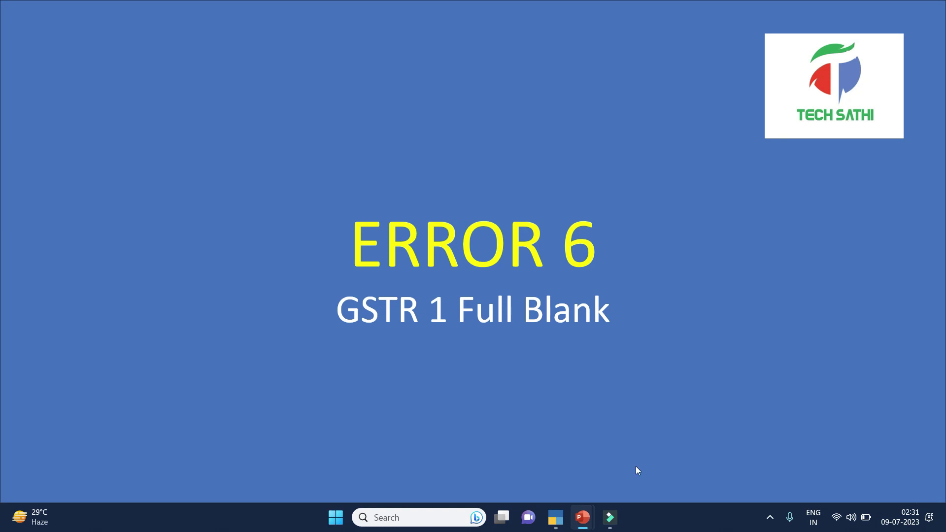
{"action": "key", "text": "alt+Tab"}
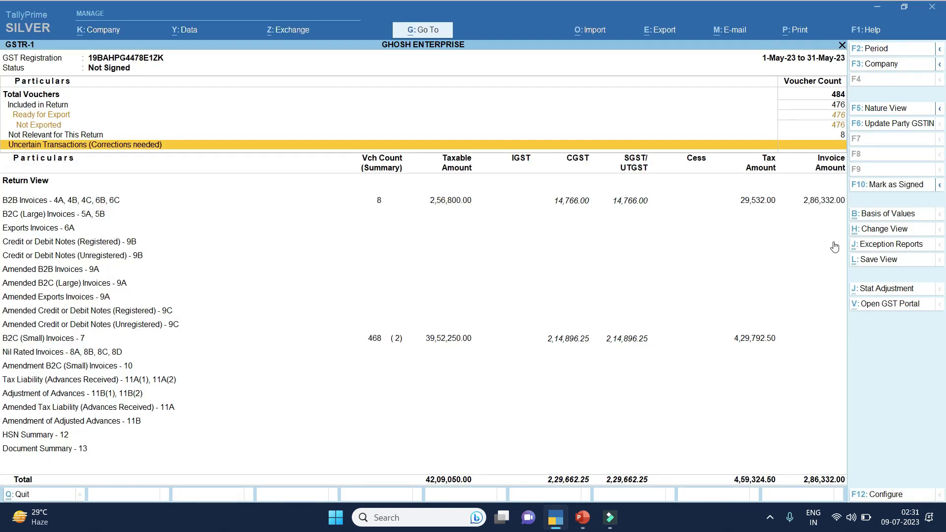
Examine the GSTR-1 rows from Not Exported down to B2C (Small) Invoices, and switch to the PowerPoint slide show
{"action": "key", "text": "Up"}
{"action": "key", "text": "Up"}
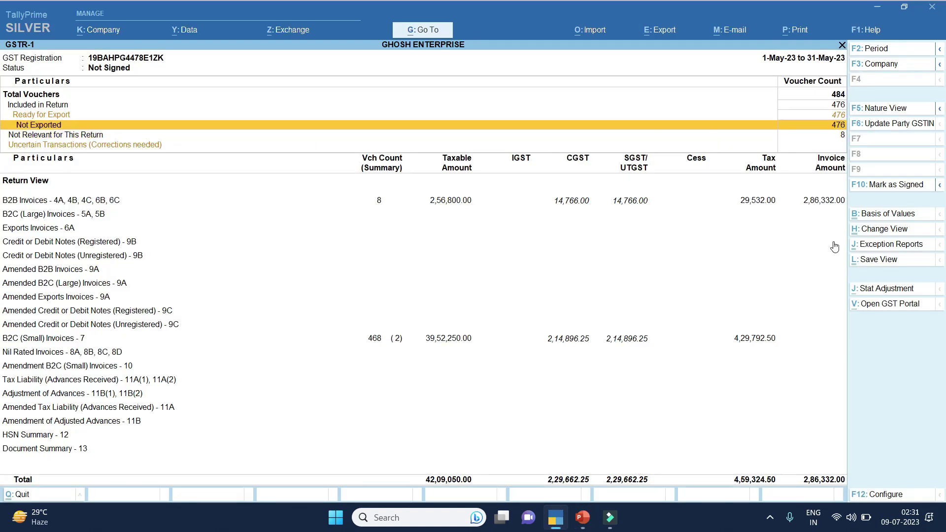
{"action": "key", "text": "Down"}
{"action": "key", "text": "Down"}
{"action": "key", "text": "Down"}
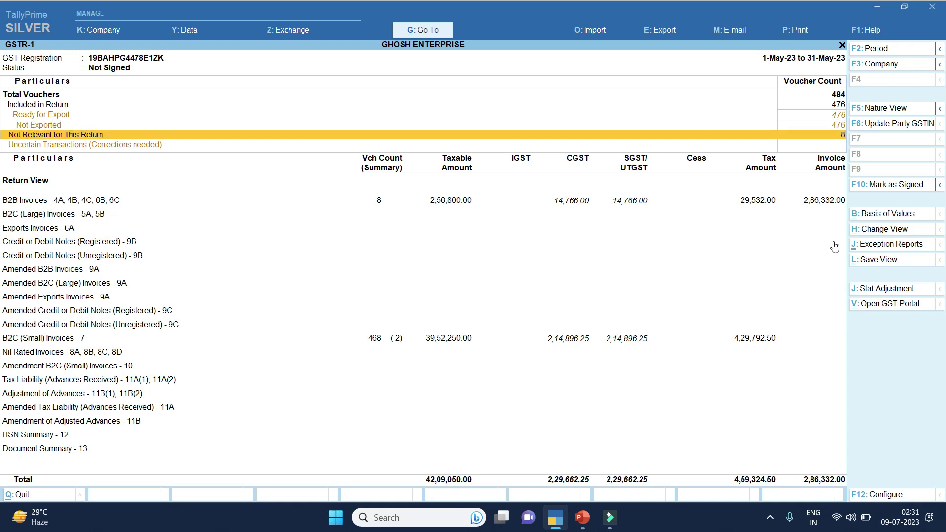
{"action": "key", "text": "Up"}
{"action": "key", "text": "Down"}
{"action": "key", "text": "Down"}
{"action": "key", "text": "Down"}
{"action": "key", "text": "Down"}
{"action": "key", "text": "Down"}
{"action": "key", "text": "Down"}
{"action": "key", "text": "Down"}
{"action": "key", "text": "Down"}
{"action": "key", "text": "Down"}
{"action": "key", "text": "Down"}
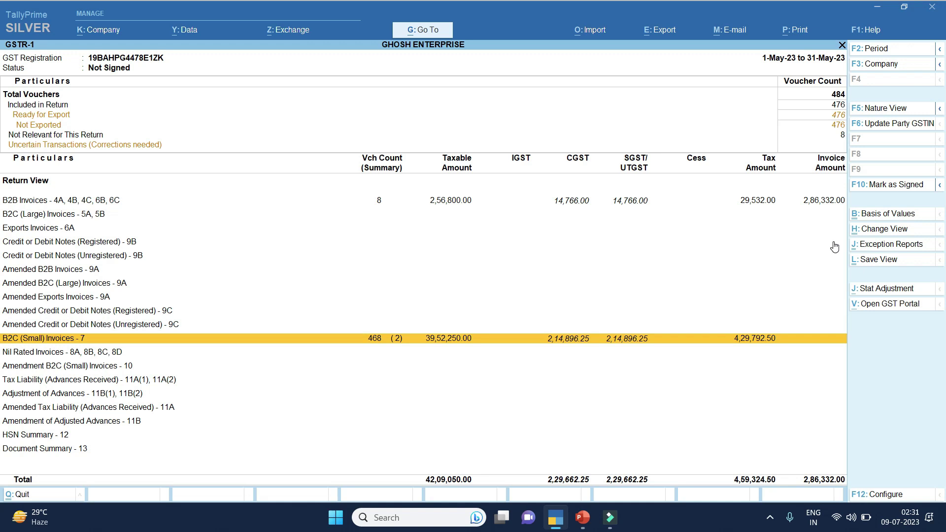
{"action": "mouse_move", "coordinate": [582, 517]}
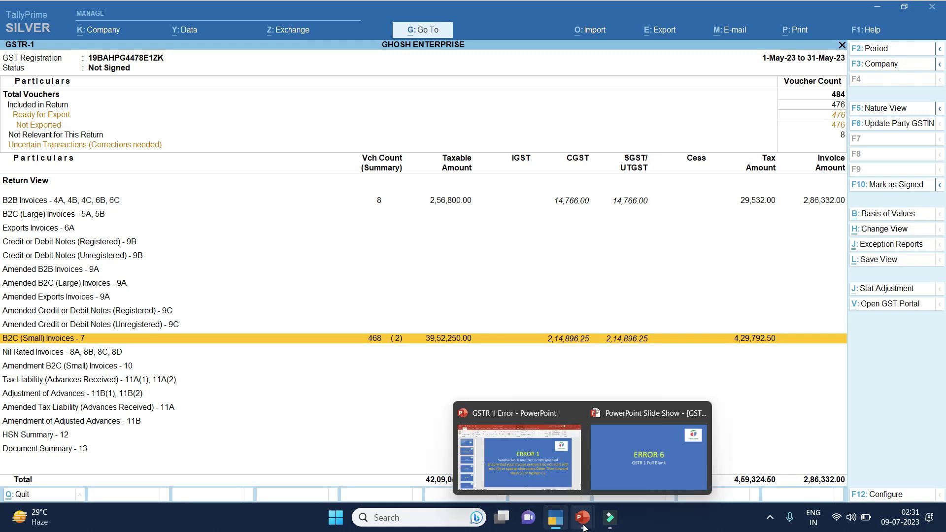
{"action": "left_click", "coordinate": [628, 463]}
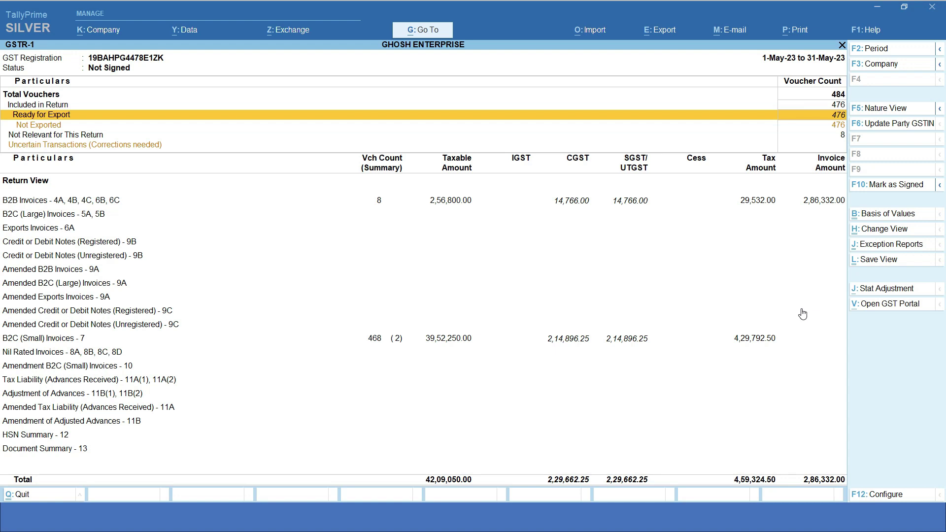
In TallyPrime, open the Sales vouchers that are Ready for Export, select all of them, and set their GST status to Excluded
{"action": "key", "text": "Return"}
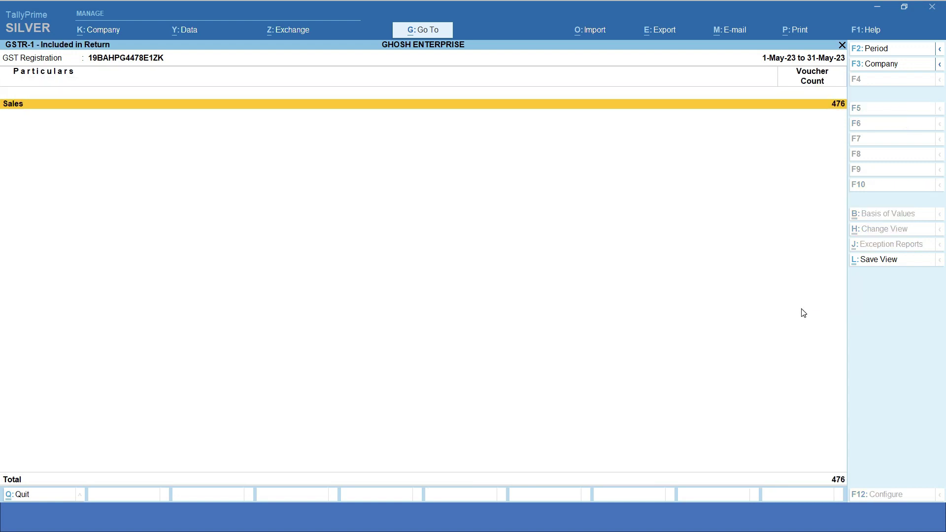
{"action": "key", "text": "Return"}
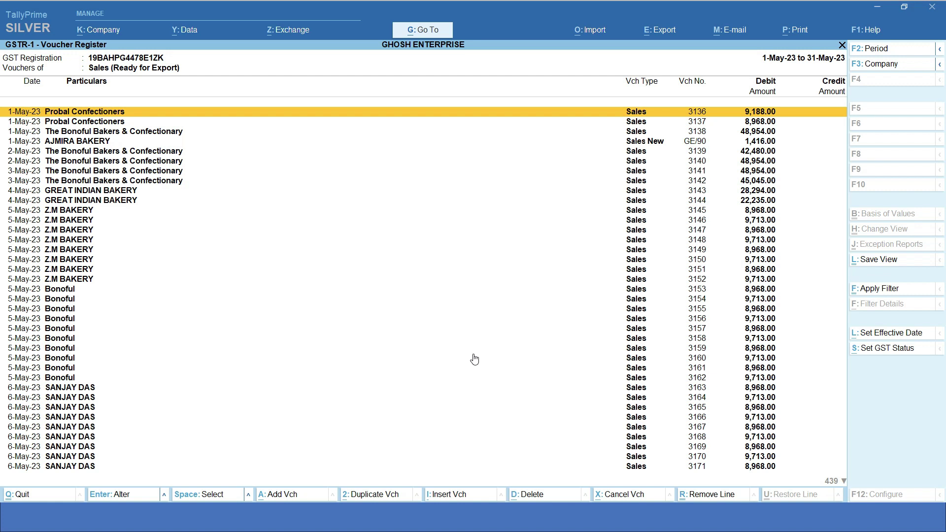
{"action": "key", "text": "ctrl"}
{"action": "key", "text": "ctrl+space"}
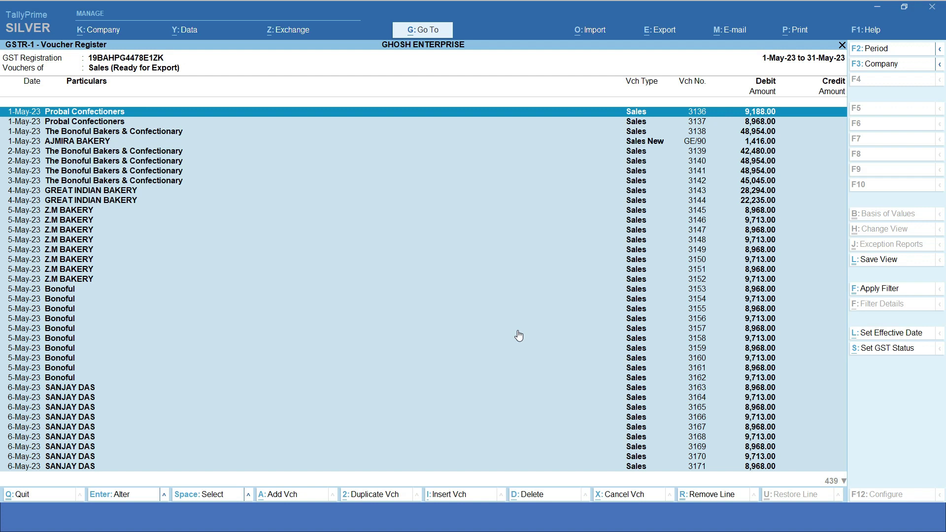
{"action": "left_click", "coordinate": [904, 351]}
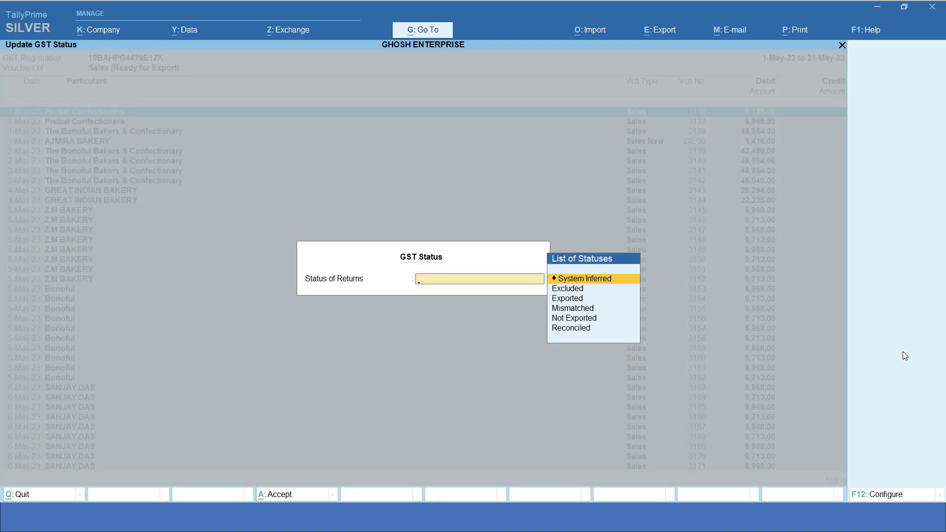
{"action": "key", "text": "Down"}
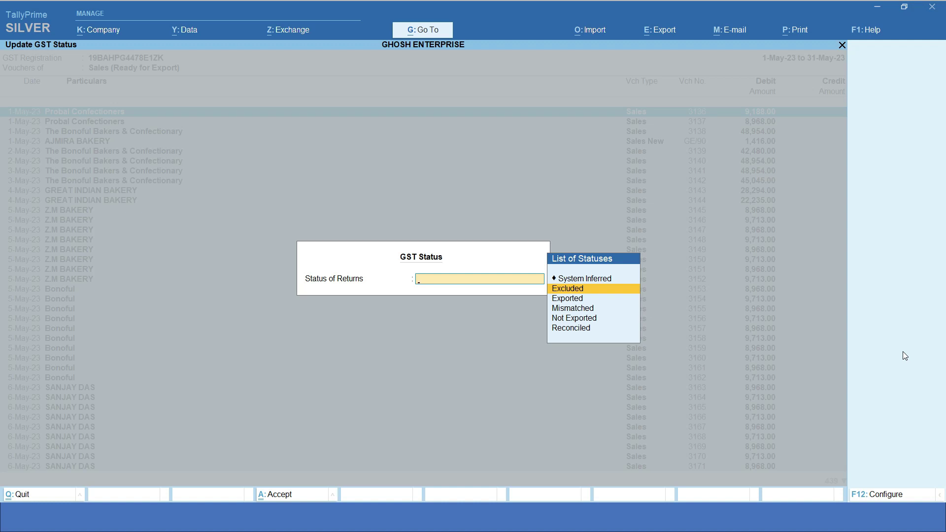
{"action": "key", "text": "Return"}
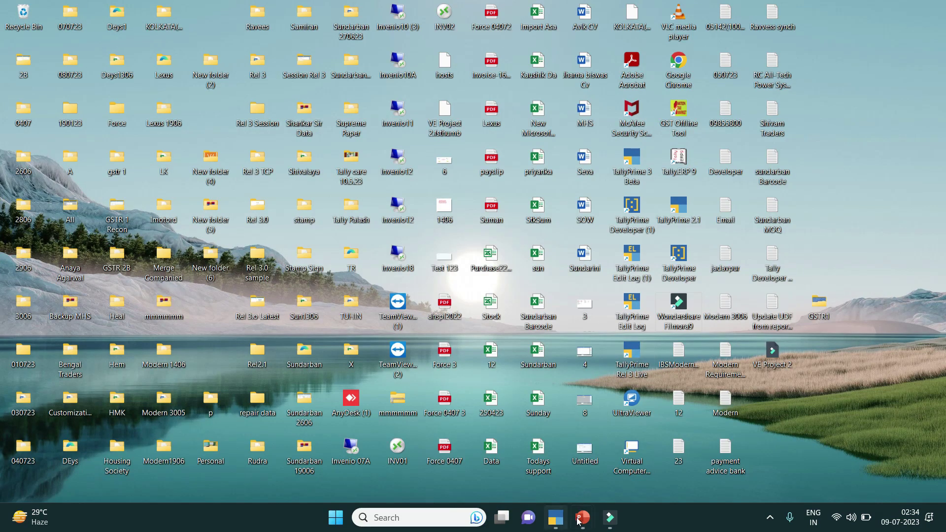
Bring up the PowerPoint slide show, and return to TallyPrime to monitor the progress of the GST status update
{"action": "mouse_move", "coordinate": [582, 517]}
{"action": "left_click", "coordinate": [652, 454]}
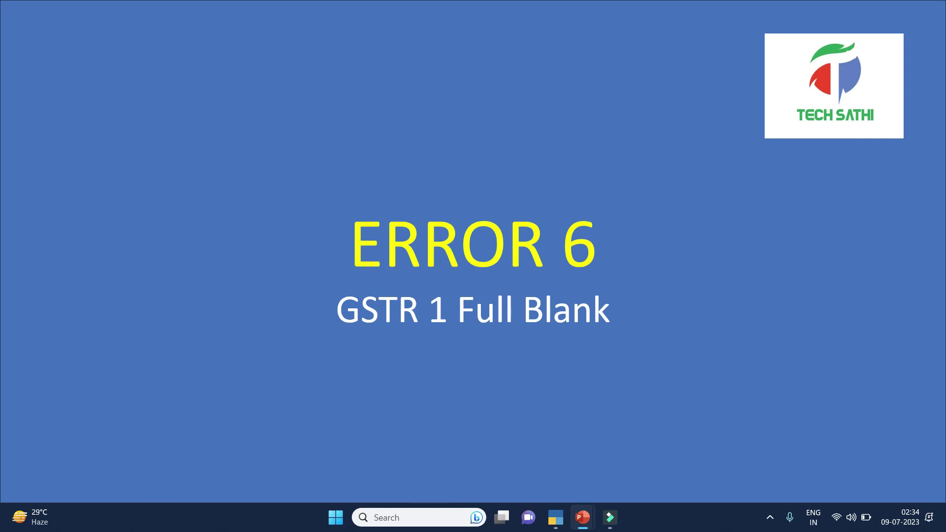
{"action": "mouse_move", "coordinate": [555, 517]}
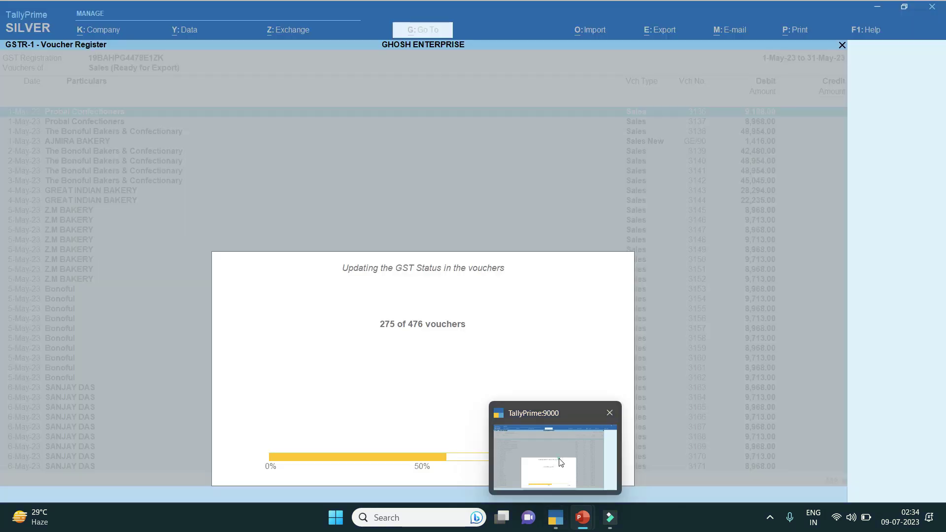
{"action": "left_click", "coordinate": [559, 461]}
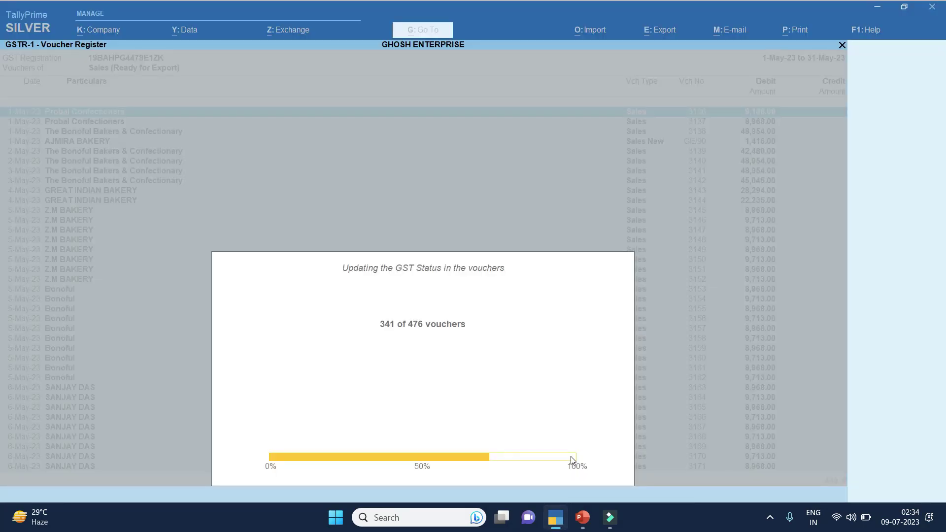
{"action": "key", "text": "super+d"}
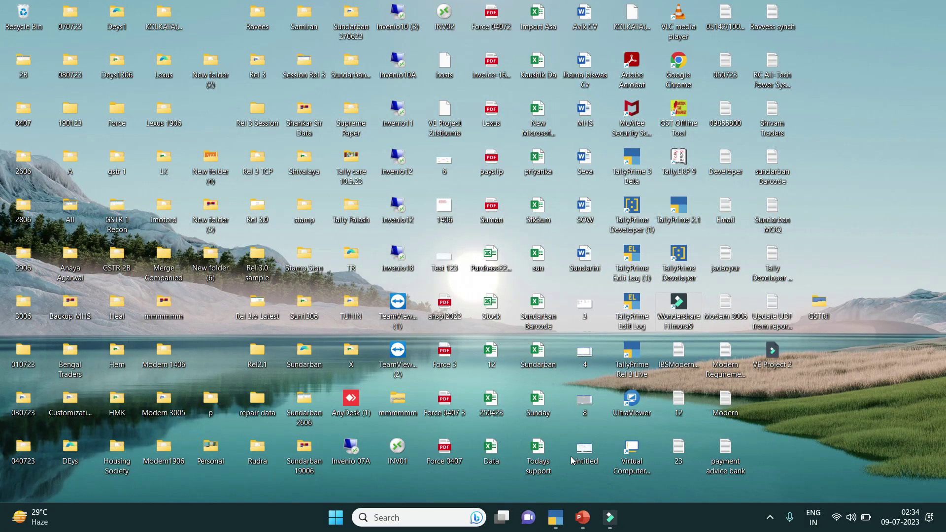
{"action": "mouse_move", "coordinate": [555, 517]}
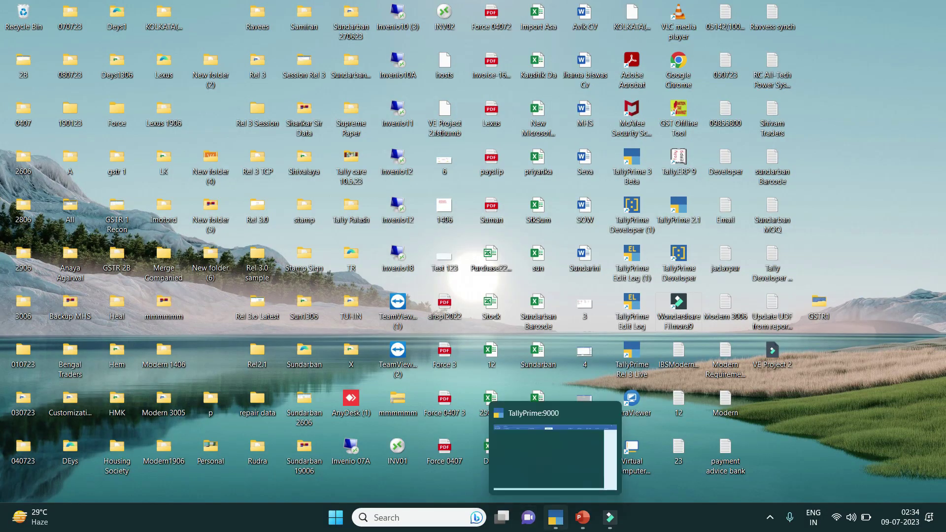
{"action": "left_click", "coordinate": [563, 452]}
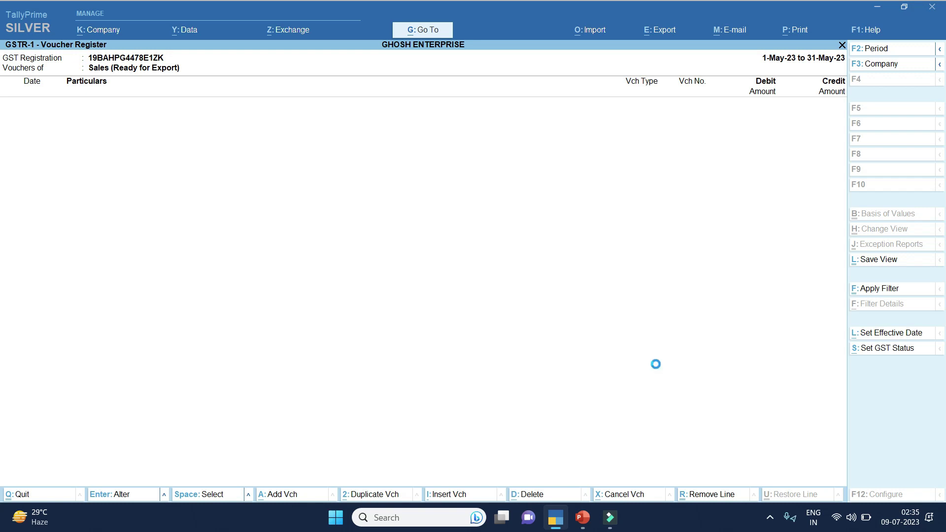
Return to the GSTR-1 report, examine the Sales and Sales New rows in the Total Vouchers statistics, and go back
{"action": "key", "text": "Escape"}
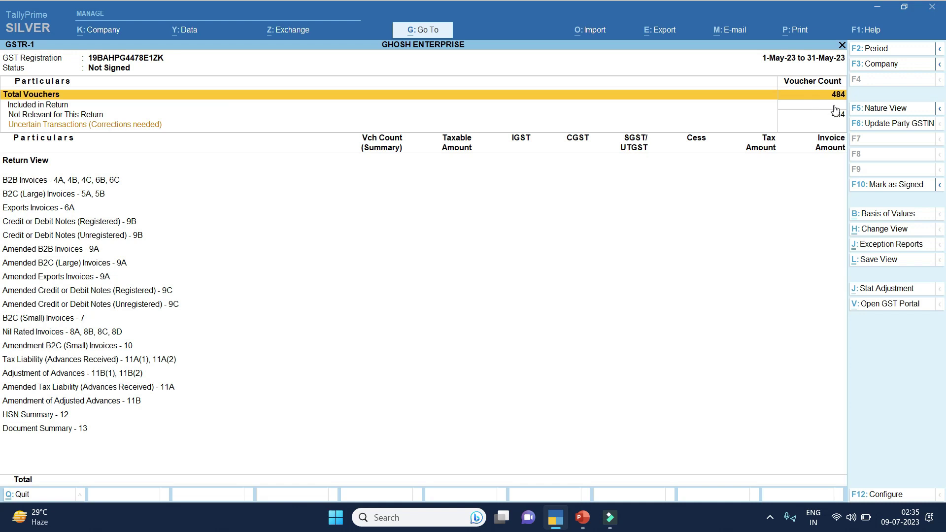
{"action": "key", "text": "Return"}
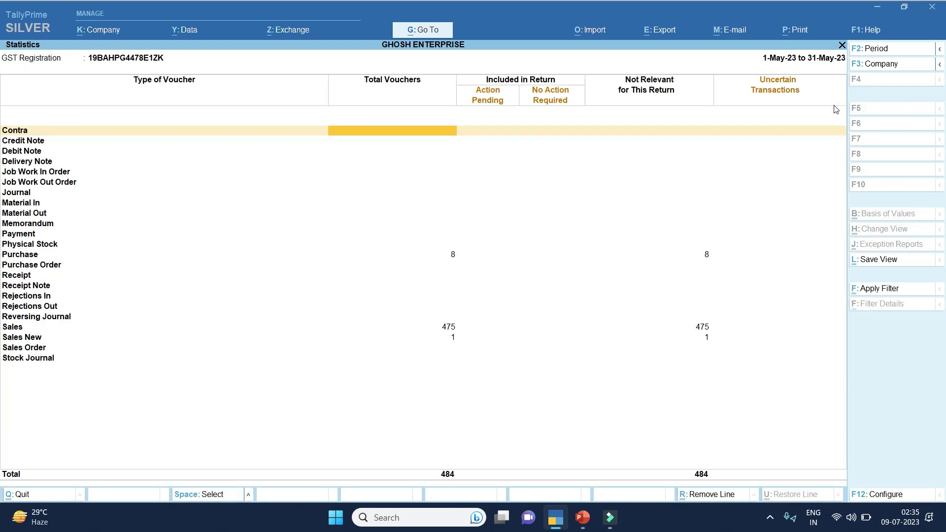
{"action": "key", "text": "Down"}
{"action": "key", "text": "Down"}
{"action": "key", "text": "Down"}
{"action": "key", "text": "Down"}
{"action": "key", "text": "Down"}
{"action": "key", "text": "Down"}
{"action": "key", "text": "Down"}
{"action": "key", "text": "Down"}
{"action": "key", "text": "Down"}
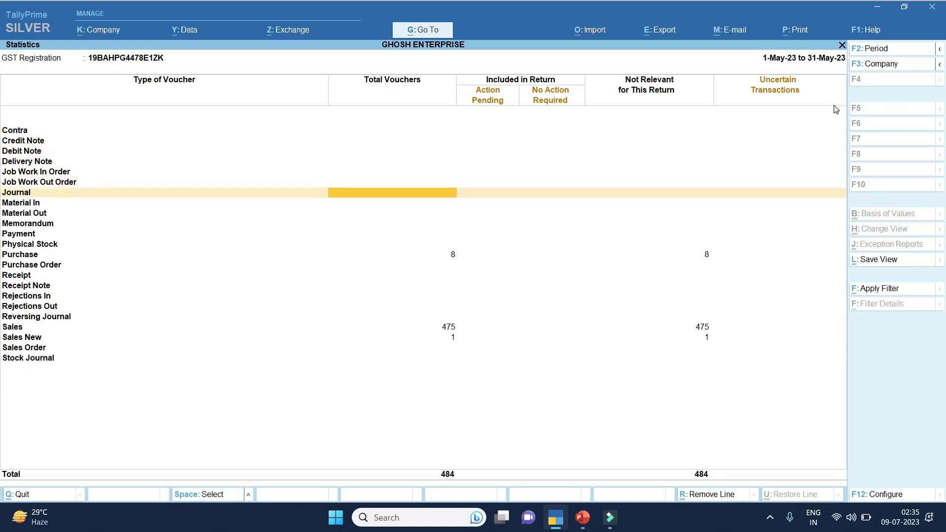
{"action": "key", "text": "Down"}
{"action": "key", "text": "Down"}
{"action": "key", "text": "Down"}
{"action": "key", "text": "Down"}
{"action": "key", "text": "Down"}
{"action": "key", "text": "Down"}
{"action": "key", "text": "Down"}
{"action": "key", "text": "Down"}
{"action": "key", "text": "Down"}
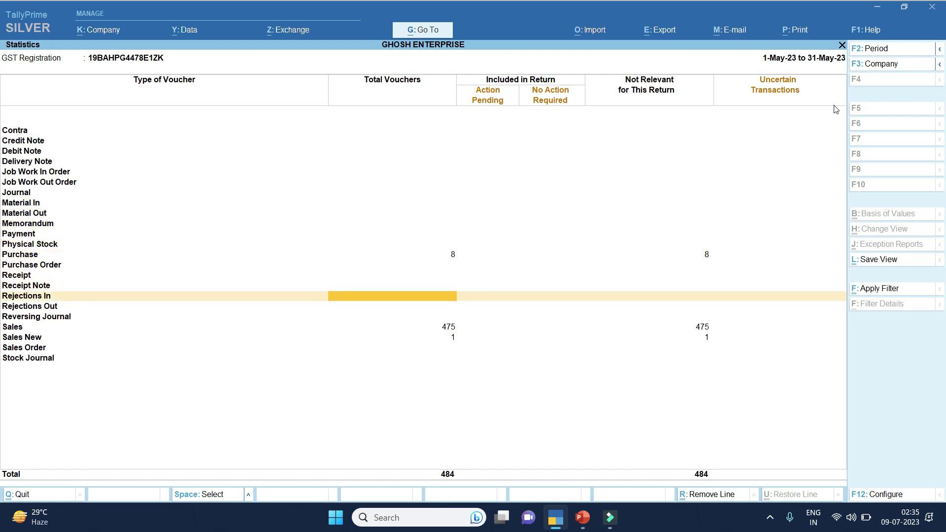
{"action": "key", "text": "Down"}
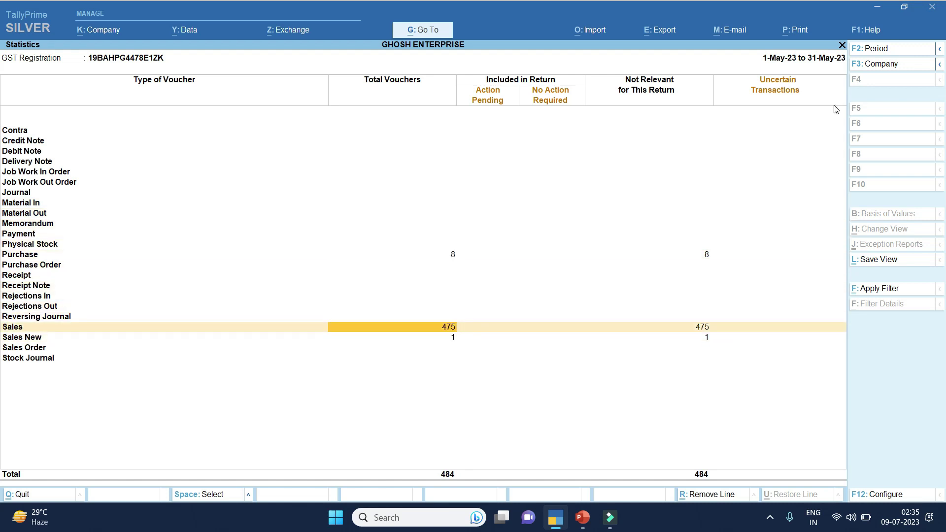
{"action": "key", "text": "Down"}
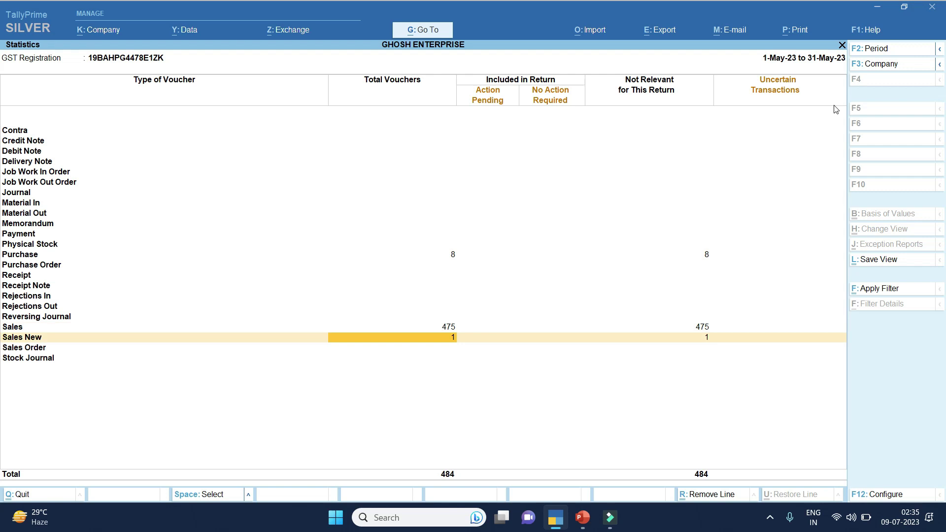
{"action": "key", "text": "Escape"}
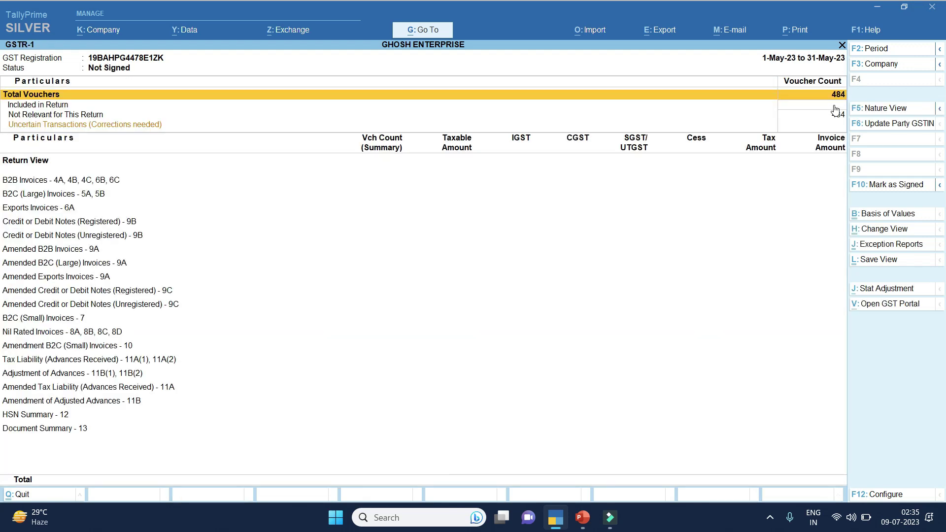
Examine the GSTR-1 sections and the manually excluded transactions under Not Relevant for This Return, and return to the GSTR-1 report
{"action": "key", "text": "Down"}
{"action": "key", "text": "Down"}
{"action": "key", "text": "Down"}
{"action": "key", "text": "Down"}
{"action": "key", "text": "Down"}
{"action": "key", "text": "Down"}
{"action": "key", "text": "Down"}
{"action": "key", "text": "Down"}
{"action": "key", "text": "Down"}
{"action": "key", "text": "Down"}
{"action": "key", "text": "Down"}
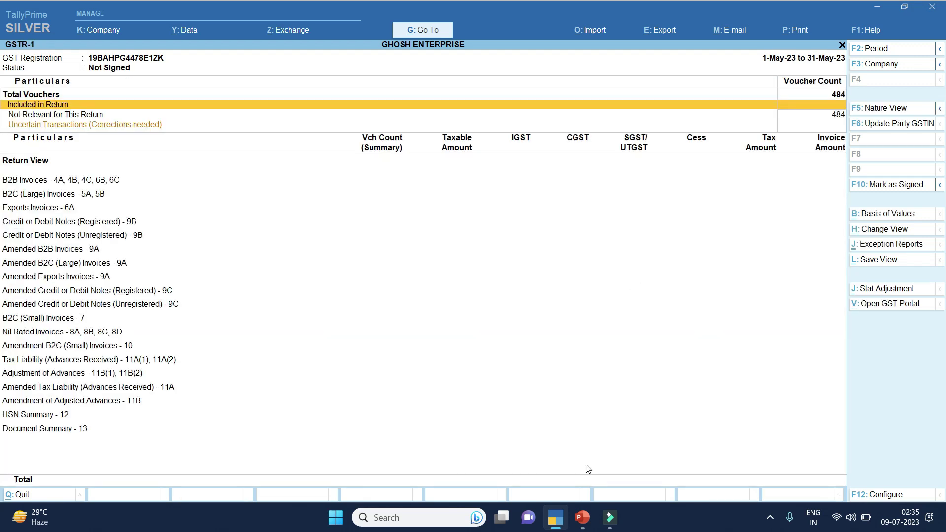
{"action": "key", "text": "Down"}
{"action": "key", "text": "Down"}
{"action": "key", "text": "Down"}
{"action": "key", "text": "Down"}
{"action": "key", "text": "Down"}
{"action": "key", "text": "Up"}
{"action": "key", "text": "Up"}
{"action": "key", "text": "Up"}
{"action": "key", "text": "Up"}
{"action": "key", "text": "Up"}
{"action": "key", "text": "Up"}
{"action": "key", "text": "Up"}
{"action": "key", "text": "Up"}
{"action": "key", "text": "Up"}
{"action": "key", "text": "Up"}
{"action": "key", "text": "Up"}
{"action": "key", "text": "Up"}
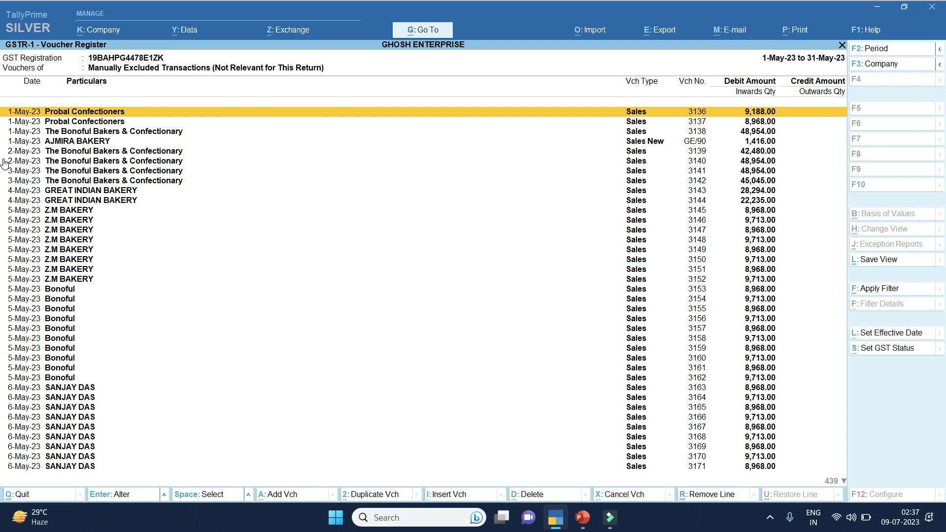
{"action": "key", "text": "Escape"}
{"action": "key", "text": "Escape"}
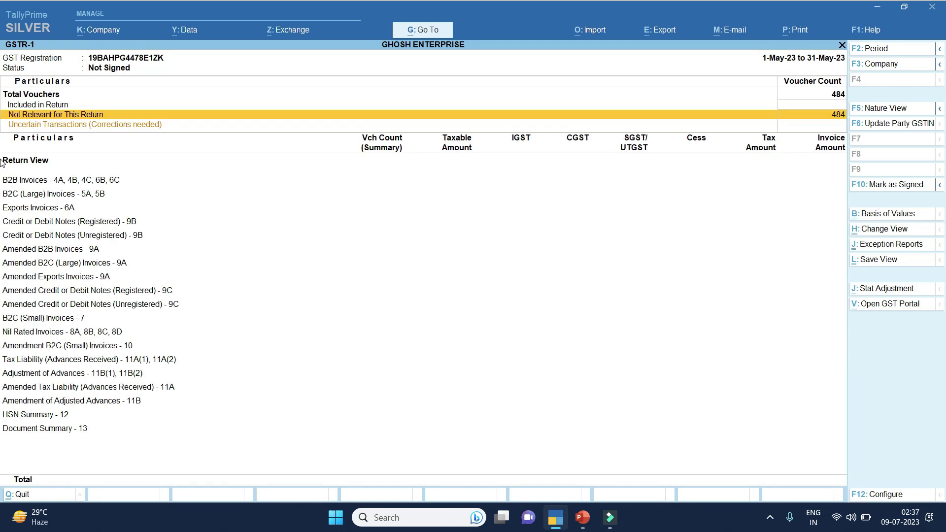
Examine the empty sections of the May 2023 GSTR-1 return, from Exports Invoices to Credit or Debit Notes (Unregistered)
{"action": "key", "text": "Down"}
{"action": "key", "text": "Down"}
{"action": "key", "text": "Down"}
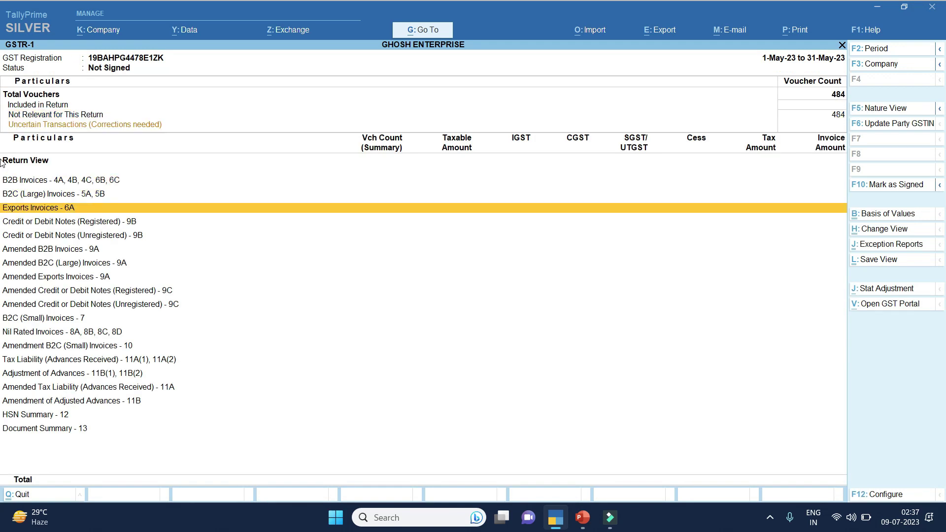
{"action": "key", "text": "Down"}
{"action": "key", "text": "Down"}
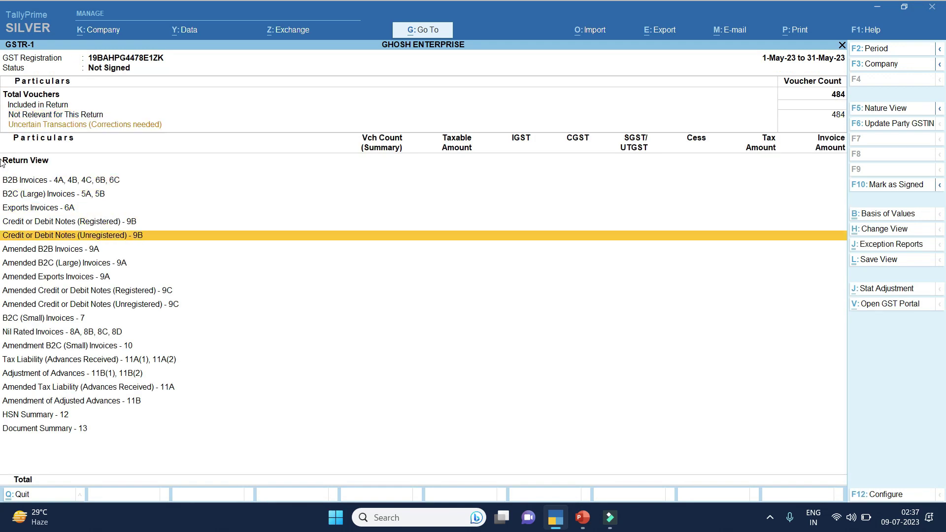
{"action": "key", "text": "Up"}
{"action": "key", "text": "Up"}
{"action": "key", "text": "Up"}
{"action": "key", "text": "Up"}
{"action": "key", "text": "Up"}
{"action": "key", "text": "Up"}
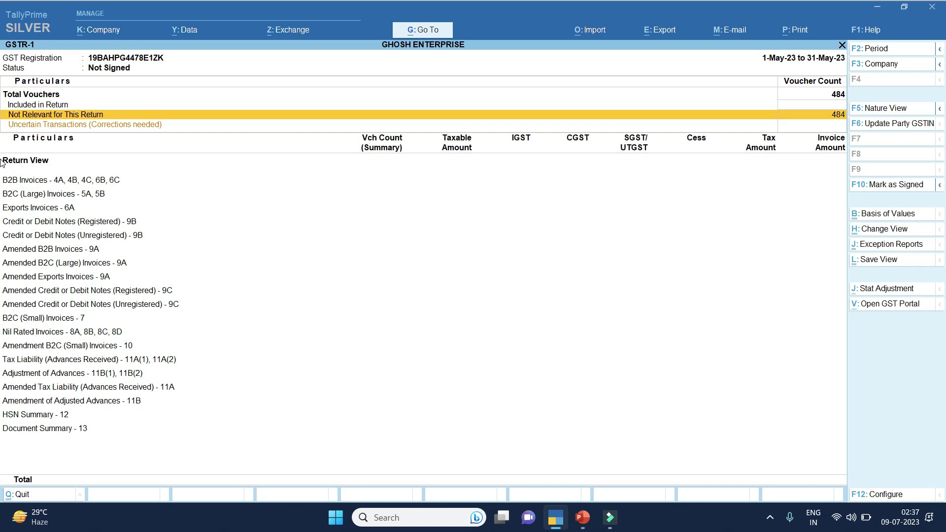
Open the manually excluded transactions under Not Relevant for This Return and select all the vouchers
{"action": "key", "text": "Return"}
{"action": "key", "text": "Return"}
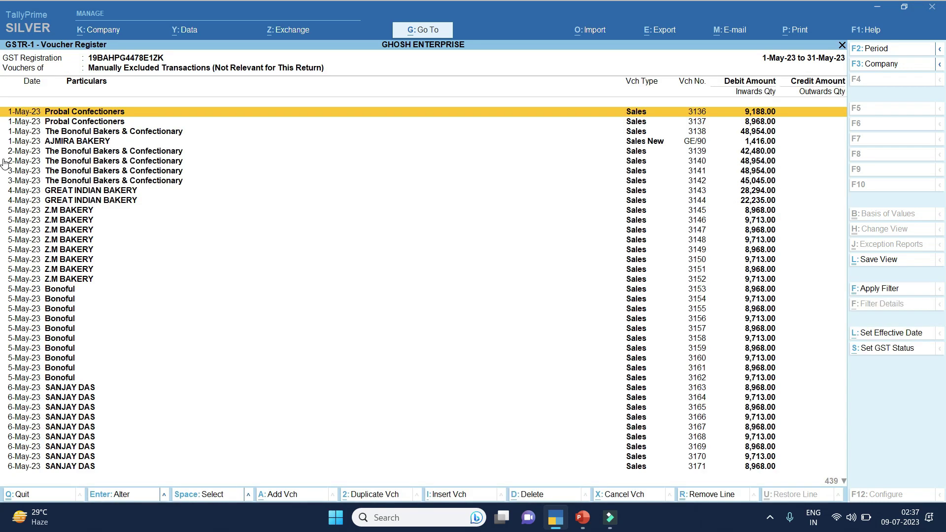
{"action": "key", "text": "ctrl+space"}
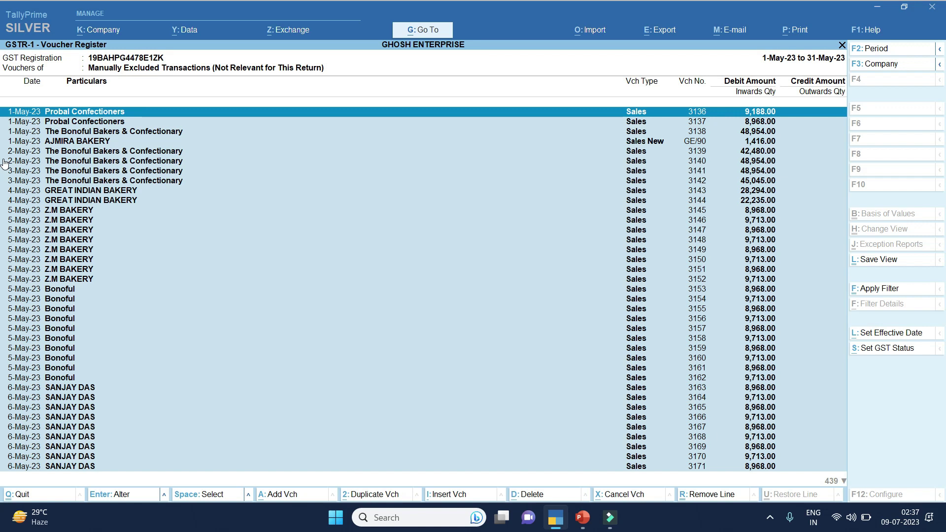
Look through the selected manually excluded vouchers and go back to the first one in the register
{"action": "key", "text": "Down"}
{"action": "key", "text": "Down"}
{"action": "key", "text": "Down"}
{"action": "key", "text": "Down"}
{"action": "key", "text": "Down"}
{"action": "key", "text": "Down"}
{"action": "key", "text": "Down"}
{"action": "key", "text": "Down"}
{"action": "key", "text": "Down"}
{"action": "key", "text": "Down"}
{"action": "key", "text": "Down"}
{"action": "key", "text": "Down"}
{"action": "key", "text": "Down"}
{"action": "key", "text": "Down"}
{"action": "key", "text": "Down"}
{"action": "key", "text": "Down"}
{"action": "key", "text": "Down"}
{"action": "key", "text": "Down"}
{"action": "key", "text": "Down"}
{"action": "key", "text": "Down"}
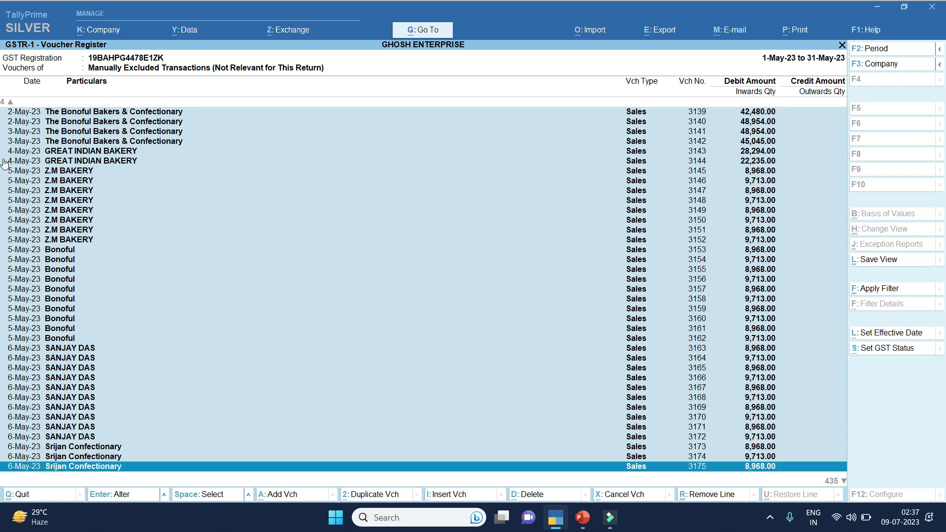
{"action": "key", "text": "Down"}
{"action": "key", "text": "Down"}
{"action": "key", "text": "Down"}
{"action": "key", "text": "Down"}
{"action": "key", "text": "Down"}
{"action": "key", "text": "Down"}
{"action": "key", "text": "Down"}
{"action": "key", "text": "Down"}
{"action": "key", "text": "Down"}
{"action": "key", "text": "Down"}
{"action": "key", "text": "Down"}
{"action": "key", "text": "Down"}
{"action": "key", "text": "Down"}
{"action": "key", "text": "Down"}
{"action": "key", "text": "Down"}
{"action": "key", "text": "Down"}
{"action": "key", "text": "Down"}
{"action": "key", "text": "Down"}
{"action": "key", "text": "Down"}
{"action": "key", "text": "Down"}
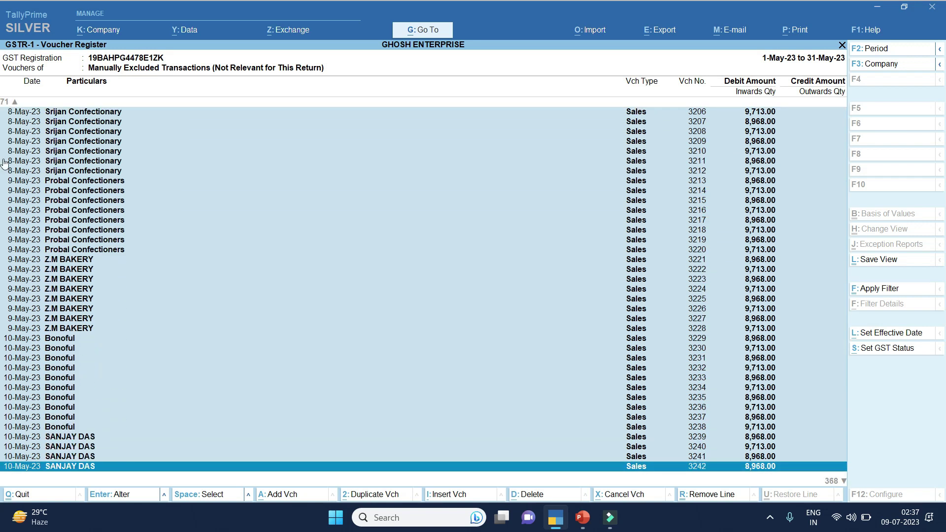
{"action": "key", "text": "Down"}
{"action": "key", "text": "Down"}
{"action": "key", "text": "Down"}
{"action": "key", "text": "Down"}
{"action": "key", "text": "Down"}
{"action": "key", "text": "Down"}
{"action": "key", "text": "Down"}
{"action": "key", "text": "Down"}
{"action": "key", "text": "Down"}
{"action": "key", "text": "Down"}
{"action": "key", "text": "Down"}
{"action": "key", "text": "Down"}
{"action": "key", "text": "Down"}
{"action": "key", "text": "Down"}
{"action": "key", "text": "Down"}
{"action": "key", "text": "Down"}
{"action": "key", "text": "Down"}
{"action": "key", "text": "Down"}
{"action": "key", "text": "Down"}
{"action": "key", "text": "Down"}
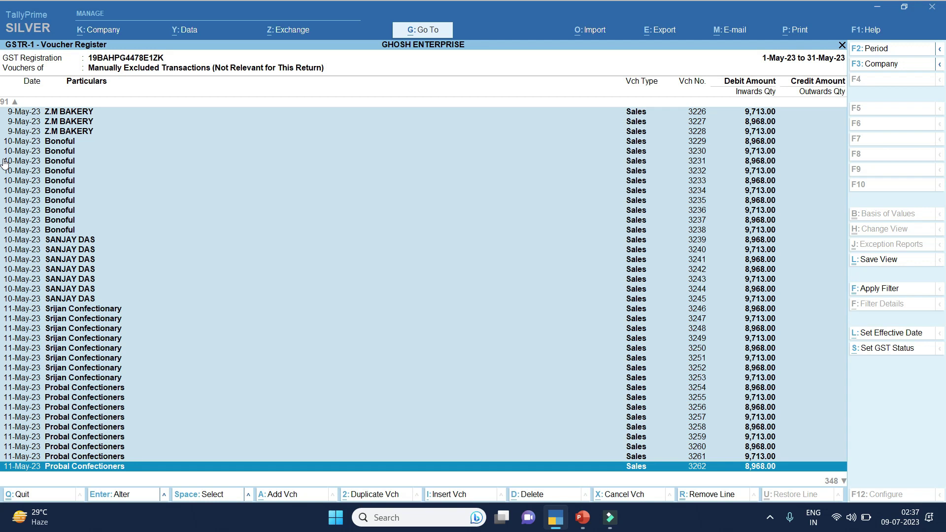
{"action": "key", "text": "Home"}
{"action": "key", "text": "Down"}
{"action": "key", "text": "Down"}
{"action": "key", "text": "Down"}
{"action": "key", "text": "Down"}
{"action": "key", "text": "Down"}
{"action": "key", "text": "Down"}
{"action": "key", "text": "Down"}
{"action": "key", "text": "Down"}
{"action": "key", "text": "Down"}
{"action": "key", "text": "Down"}
{"action": "key", "text": "Down"}
{"action": "key", "text": "Down"}
{"action": "key", "text": "Down"}
{"action": "key", "text": "Down"}
{"action": "key", "text": "Down"}
{"action": "key", "text": "Down"}
{"action": "key", "text": "Down"}
{"action": "key", "text": "Down"}
{"action": "key", "text": "Down"}
{"action": "key", "text": "Down"}
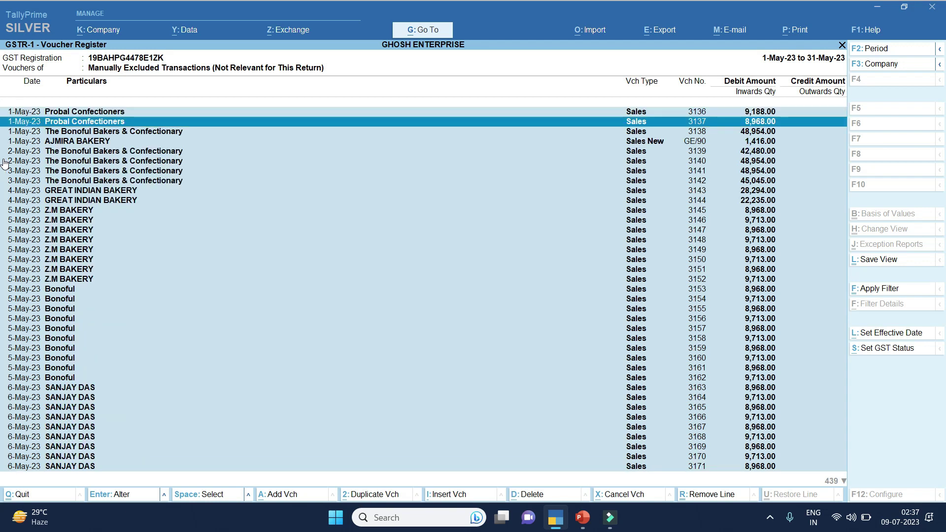
{"action": "key", "text": "Down"}
{"action": "key", "text": "Down"}
{"action": "key", "text": "Down"}
{"action": "key", "text": "Down"}
{"action": "key", "text": "Down"}
{"action": "key", "text": "Down"}
{"action": "key", "text": "Down"}
{"action": "key", "text": "Down"}
{"action": "key", "text": "Down"}
{"action": "key", "text": "Down"}
{"action": "key", "text": "Down"}
{"action": "key", "text": "Down"}
{"action": "key", "text": "Down"}
{"action": "key", "text": "Down"}
{"action": "key", "text": "Down"}
{"action": "key", "text": "Down"}
{"action": "key", "text": "Down"}
{"action": "key", "text": "Down"}
{"action": "key", "text": "Down"}
{"action": "key", "text": "Down"}
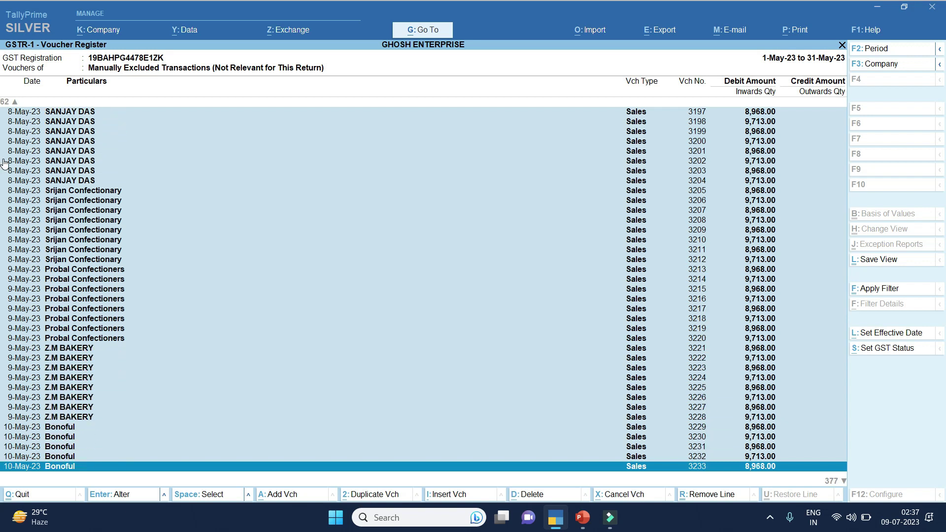
{"action": "key", "text": "Home"}
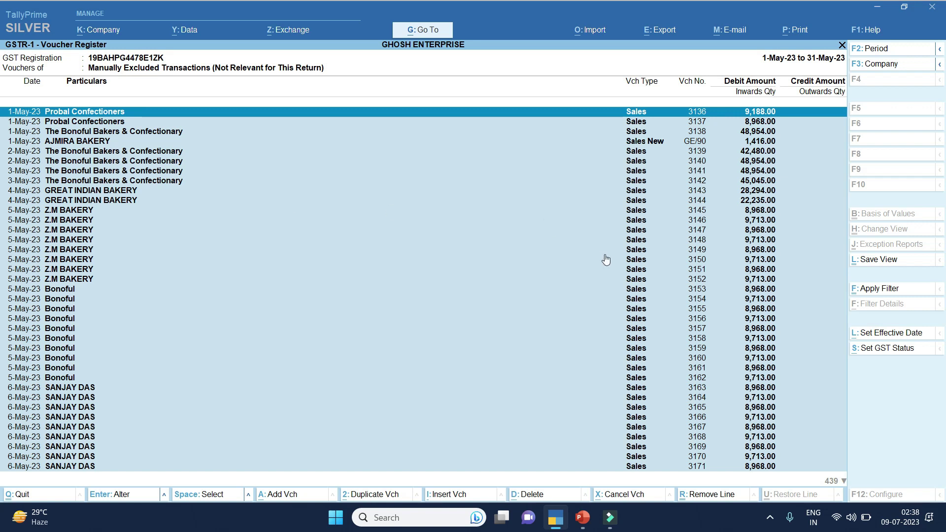
Set the GST status of the selected vouchers to System Inferred and return to the GSTR-1 report
{"action": "left_click", "coordinate": [882, 349]}
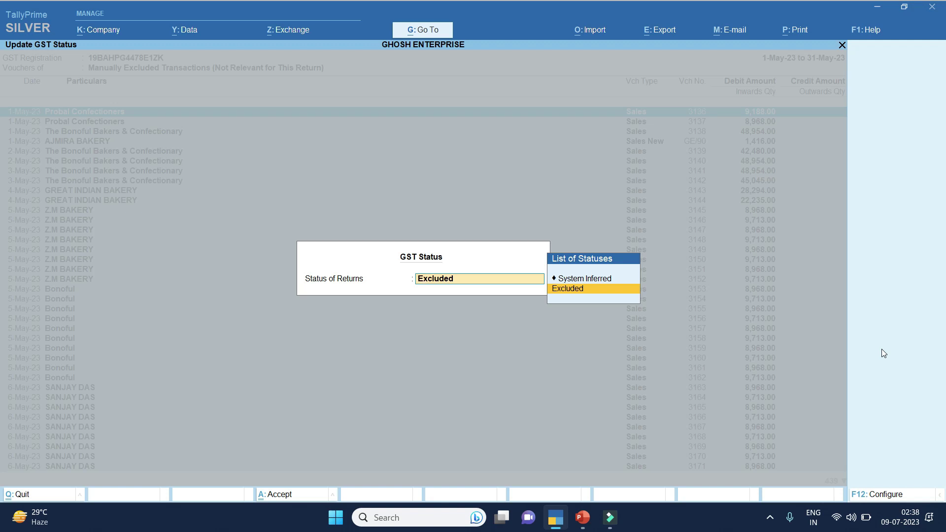
{"action": "key", "text": "Up"}
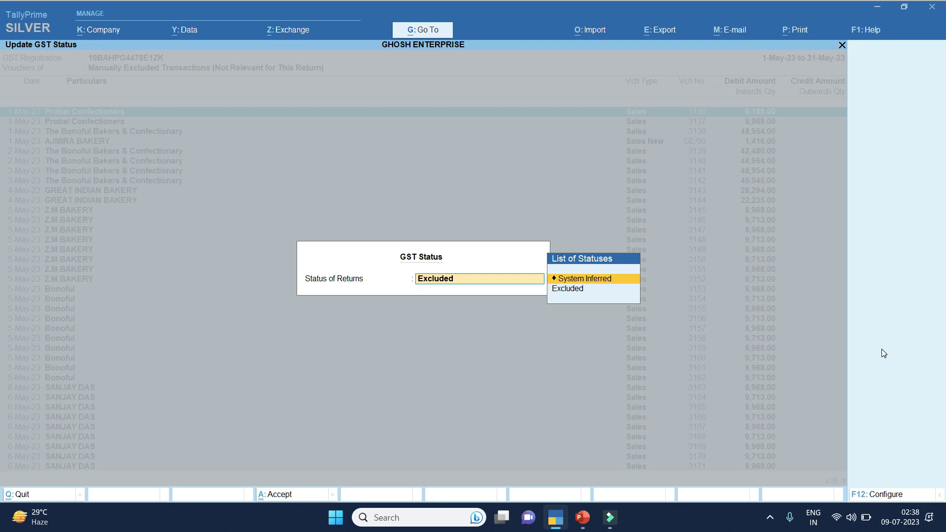
{"action": "key", "text": "Return"}
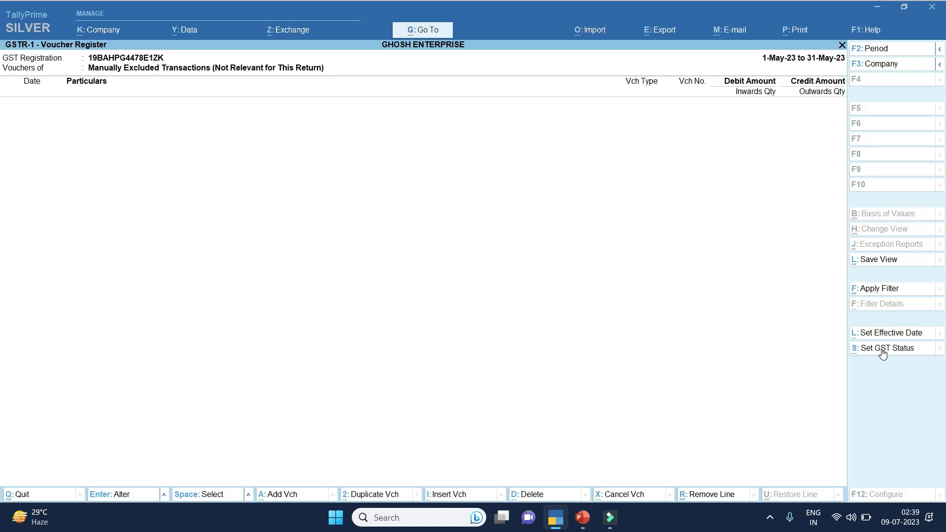
{"action": "key", "text": "Escape"}
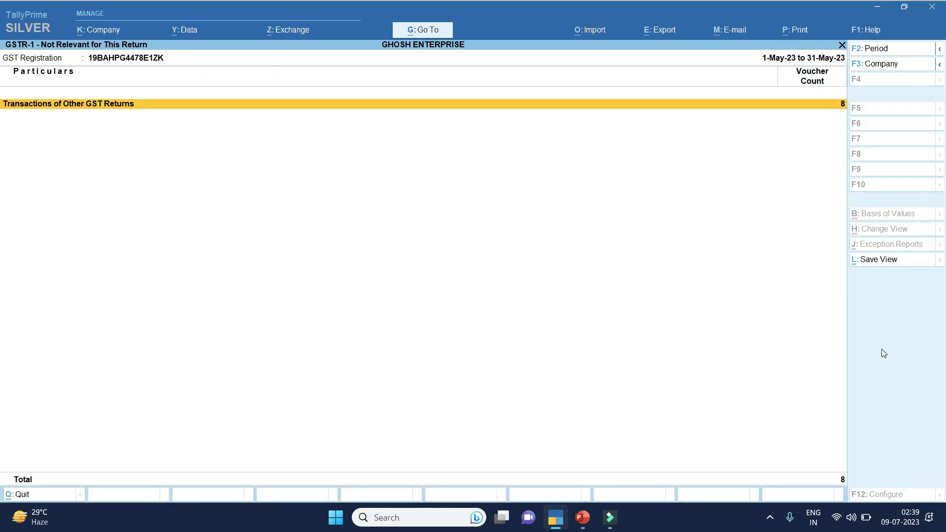
{"action": "key", "text": "Escape"}
Examine the GSTR-1 return sections down to HSN Summary and Document Summary and move back up through them
{"action": "key", "text": "Down"}
{"action": "key", "text": "Down"}
{"action": "key", "text": "Down"}
{"action": "key", "text": "Down"}
{"action": "key", "text": "Down"}
{"action": "key", "text": "Down"}
{"action": "key", "text": "Down"}
{"action": "key", "text": "Down"}
{"action": "key", "text": "Down"}
{"action": "key", "text": "Down"}
{"action": "key", "text": "Down"}
{"action": "key", "text": "Down"}
{"action": "key", "text": "Down"}
{"action": "key", "text": "Down"}
{"action": "key", "text": "Down"}
{"action": "key", "text": "Down"}
{"action": "key", "text": "Down"}
{"action": "key", "text": "Down"}
{"action": "key", "text": "Down"}
{"action": "key", "text": "Down"}
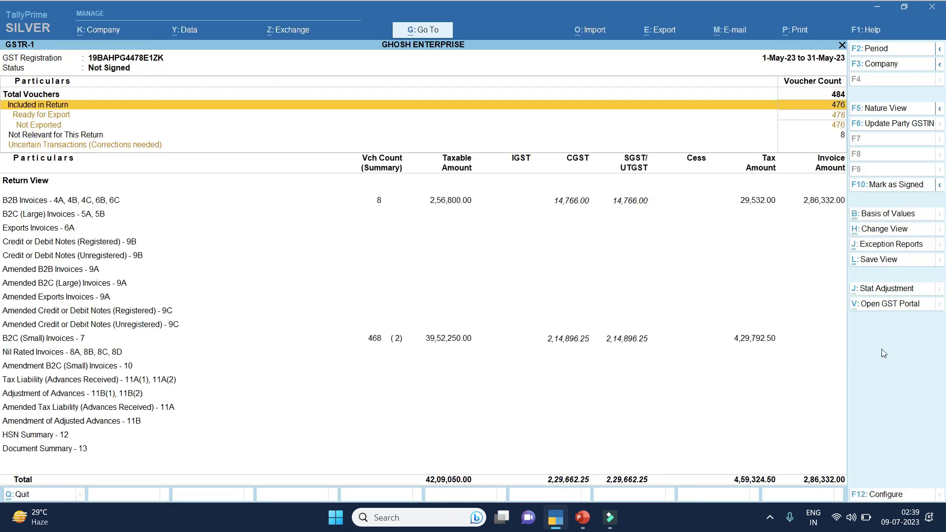
{"action": "key", "text": "Down"}
{"action": "key", "text": "Down"}
{"action": "key", "text": "Down"}
{"action": "key", "text": "Down"}
{"action": "key", "text": "Up"}
{"action": "key", "text": "Up"}
{"action": "key", "text": "Up"}
{"action": "key", "text": "Up"}
{"action": "key", "text": "Up"}
{"action": "key", "text": "Up"}
{"action": "key", "text": "Up"}
{"action": "key", "text": "Up"}
{"action": "key", "text": "Up"}
{"action": "key", "text": "Up"}
{"action": "key", "text": "Up"}
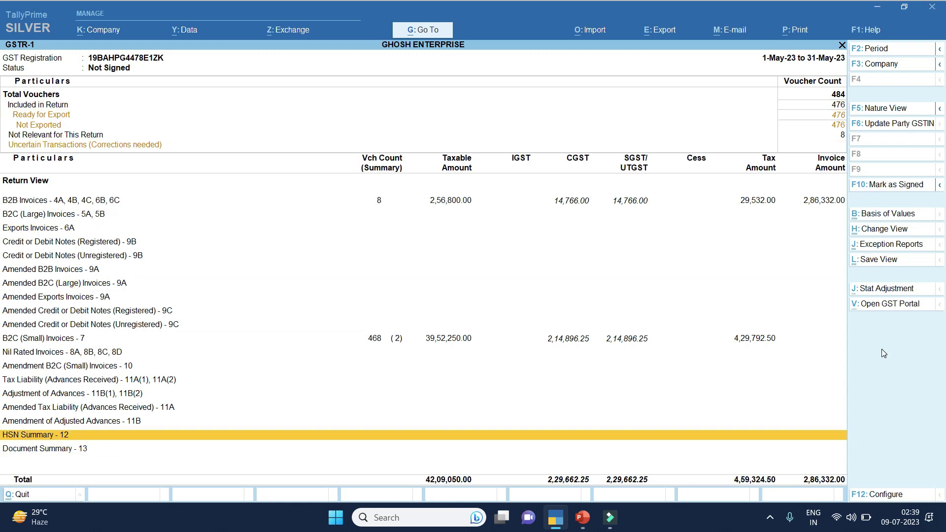
{"action": "key", "text": "Up"}
{"action": "key", "text": "Up"}
{"action": "key", "text": "Up"}
{"action": "key", "text": "Up"}
{"action": "key", "text": "Up"}
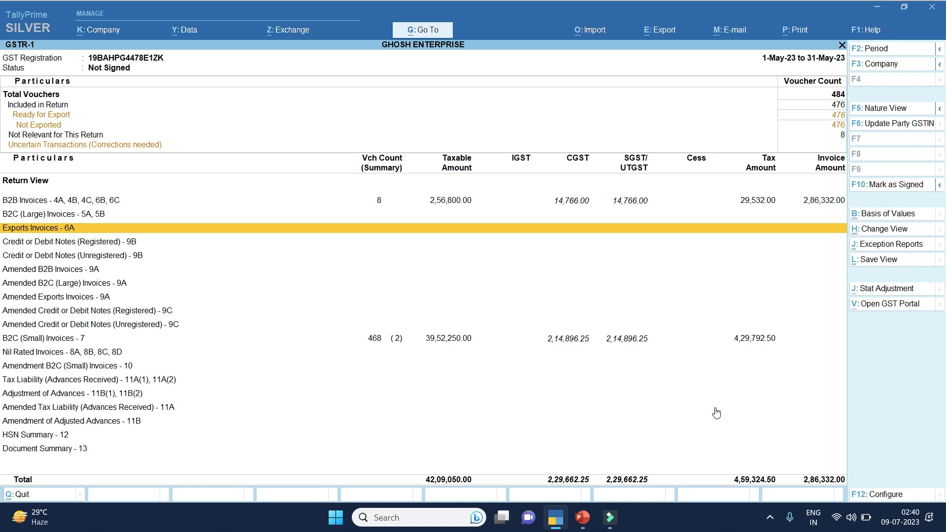
Switch to the PowerPoint slide show and advance to the Error 7 slide, GSTR 1 Export Problem
{"action": "mouse_move", "coordinate": [582, 518]}
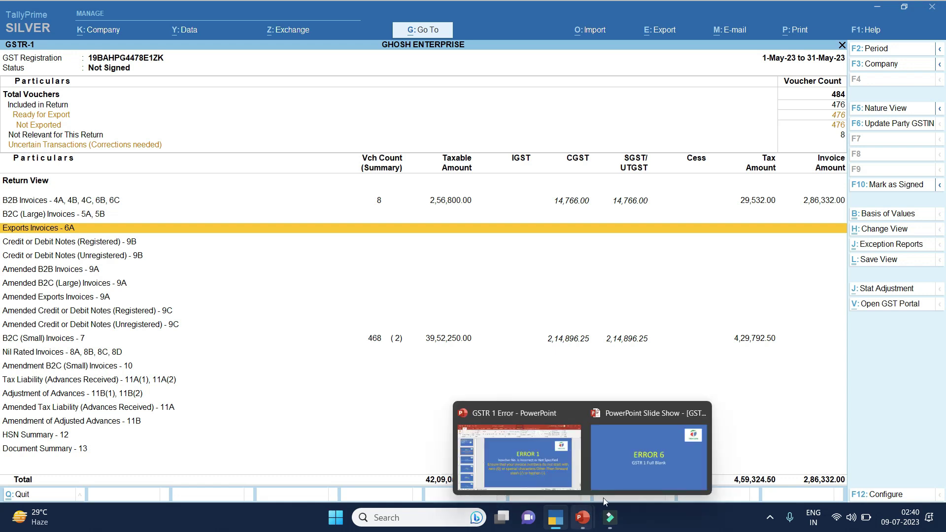
{"action": "left_click", "coordinate": [664, 472]}
{"action": "key", "text": "Right"}
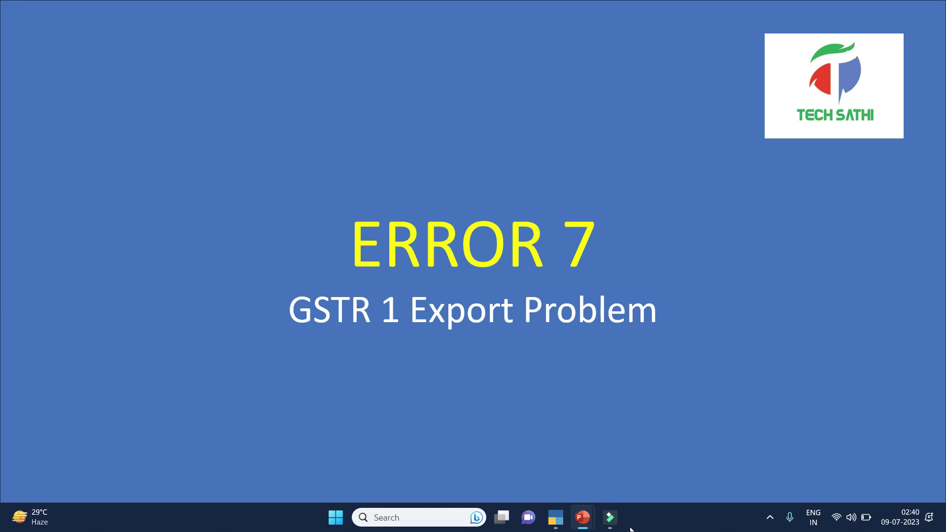
Return to TallyPrime and open the GST Returns export for the May 2023 GSTR-1
{"action": "left_click", "coordinate": [555, 517]}
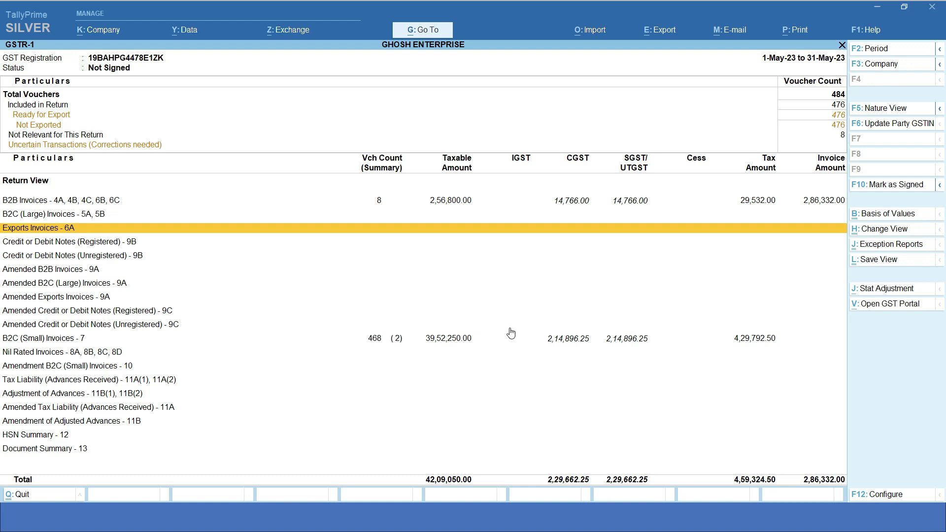
{"action": "left_click", "coordinate": [660, 32]}
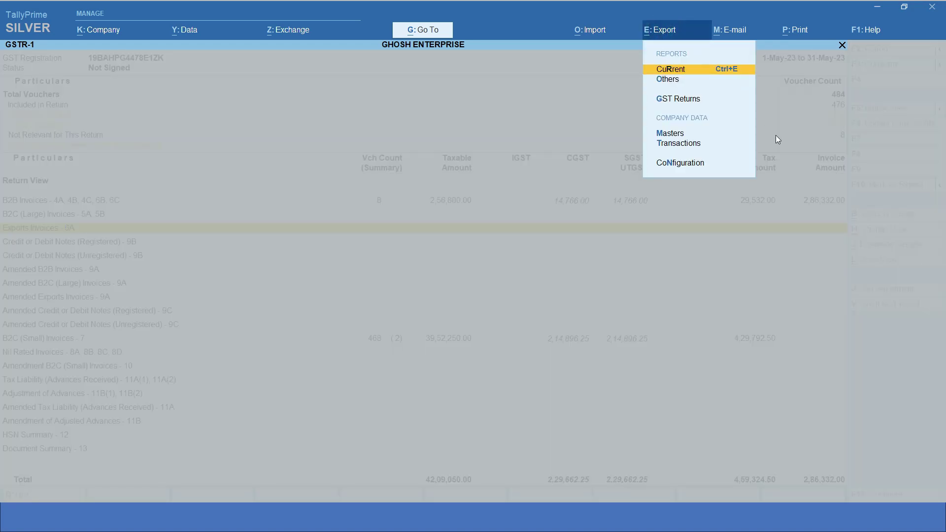
{"action": "key", "text": "Down"}
{"action": "key", "text": "Up"}
{"action": "key", "text": "Down"}
{"action": "key", "text": "Up"}
{"action": "key", "text": "Down"}
{"action": "key", "text": "Down"}
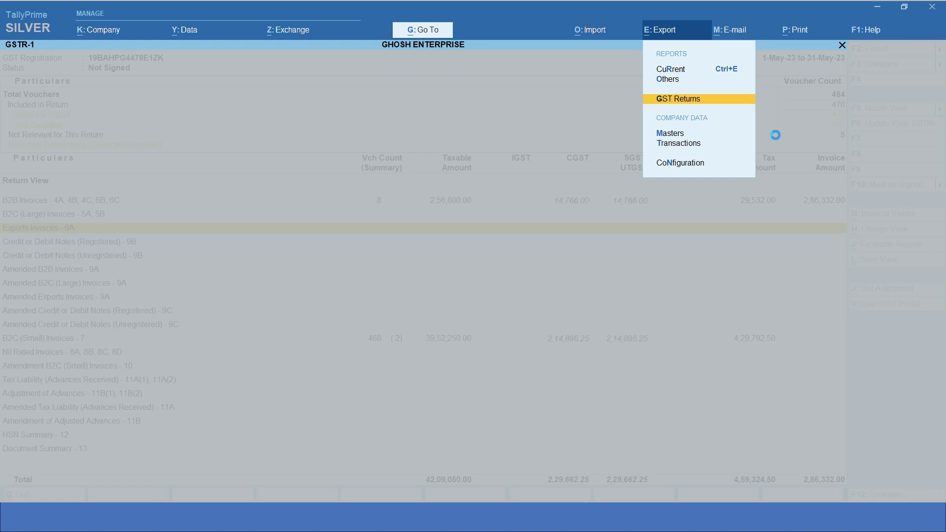
{"action": "key", "text": "Return"}
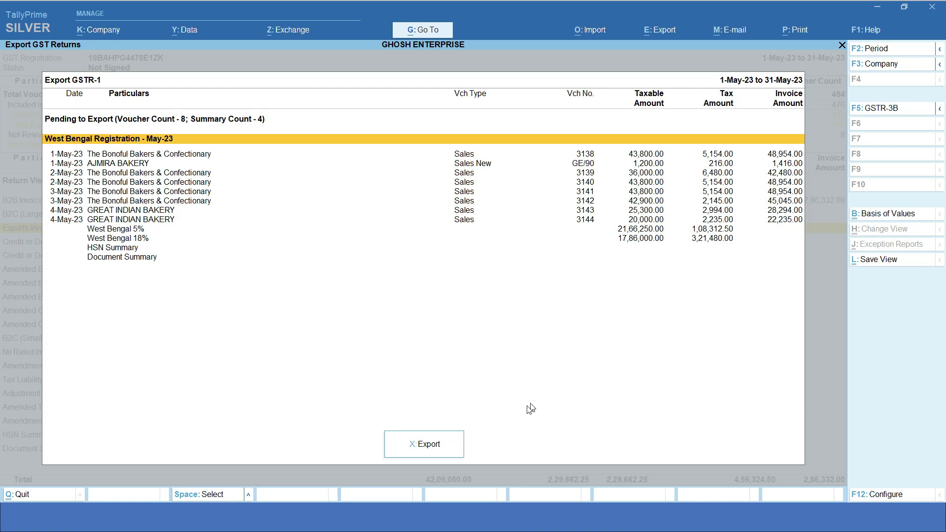
Export the pending GSTR-1 data as JSON to C:\Program Files\TallyPrime (2), close the folder window and return to the report
{"action": "left_click", "coordinate": [437, 454]}
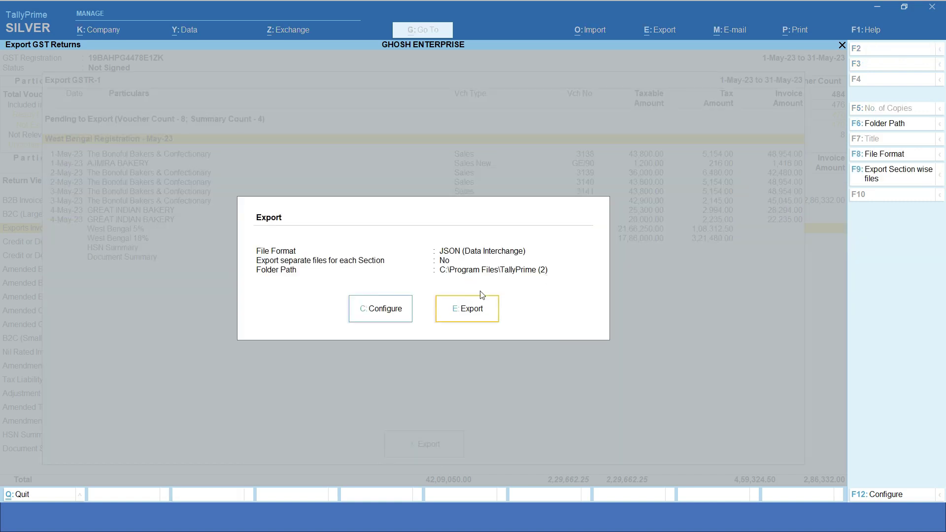
{"action": "left_click", "coordinate": [477, 315]}
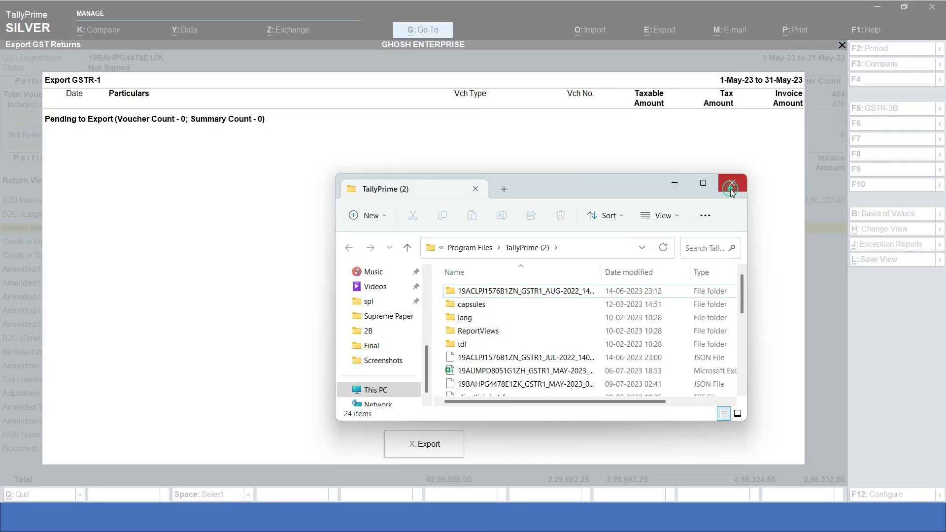
{"action": "left_click", "coordinate": [730, 187]}
{"action": "key", "text": "Escape"}
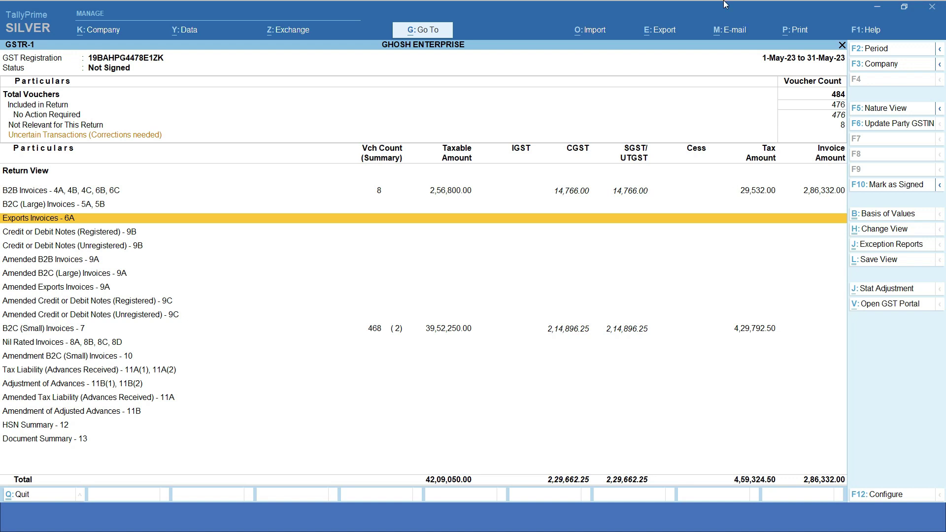
Reopen the GST Returns export from the GSTR-1 report after the first export
{"action": "left_click", "coordinate": [660, 31]}
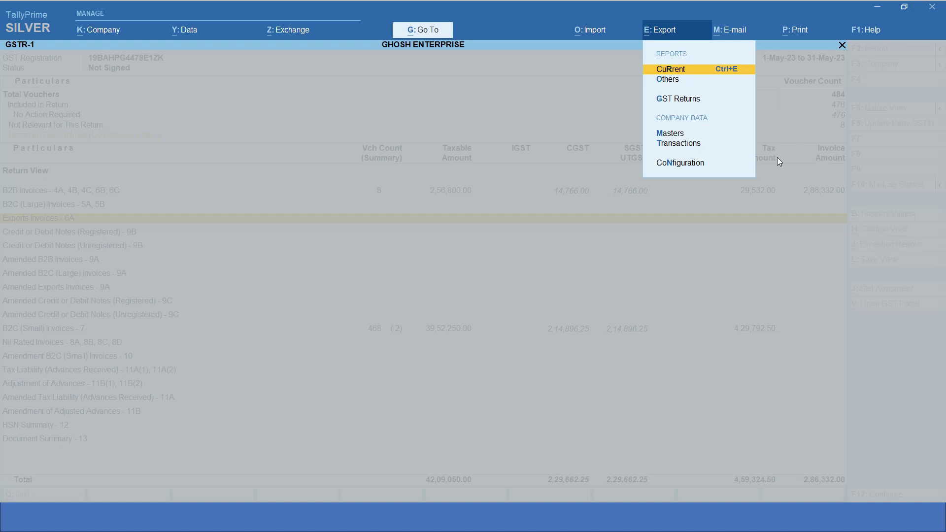
{"action": "key", "text": "Down"}
{"action": "key", "text": "Up"}
{"action": "key", "text": "Down"}
{"action": "key", "text": "Up"}
{"action": "key", "text": "Down"}
{"action": "key", "text": "Down"}
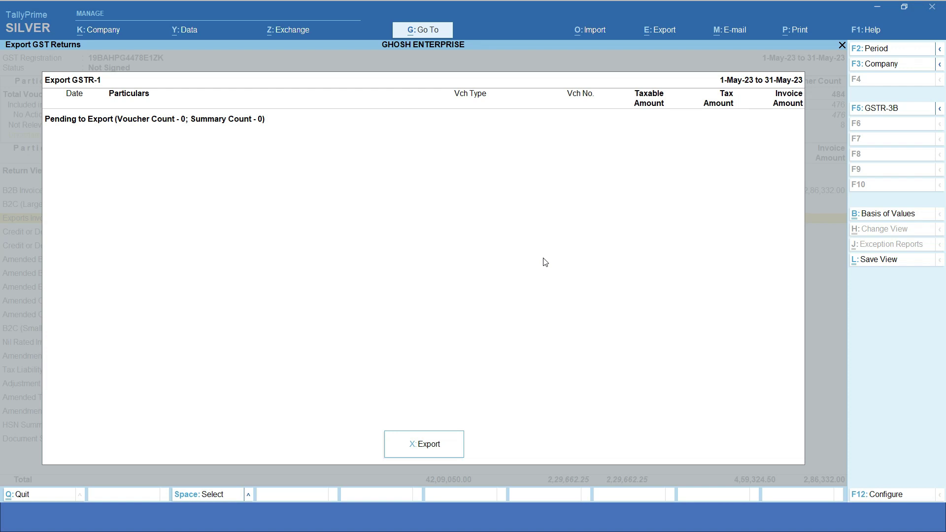
Set Include transactions where no action is required to Yes in the export's Basis of Values and recheck the configuration
{"action": "left_click", "coordinate": [879, 215]}
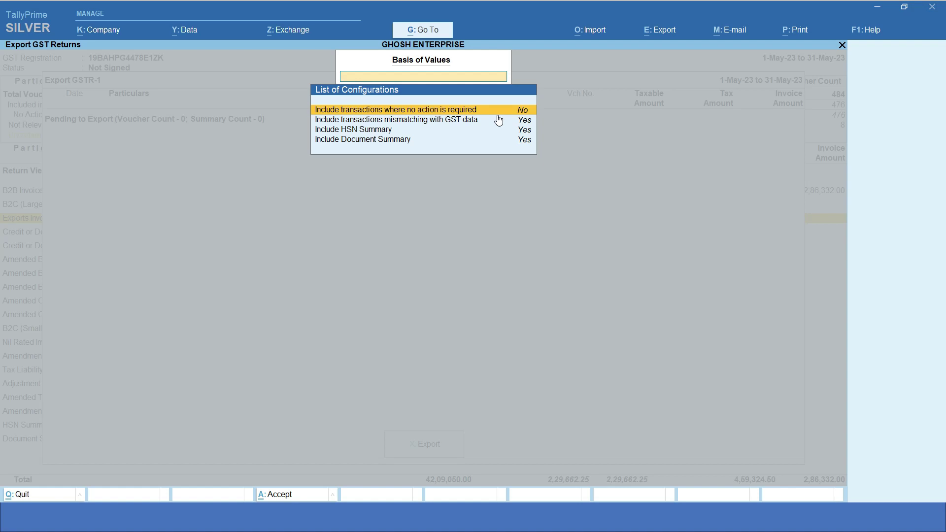
{"action": "key", "text": "Return"}
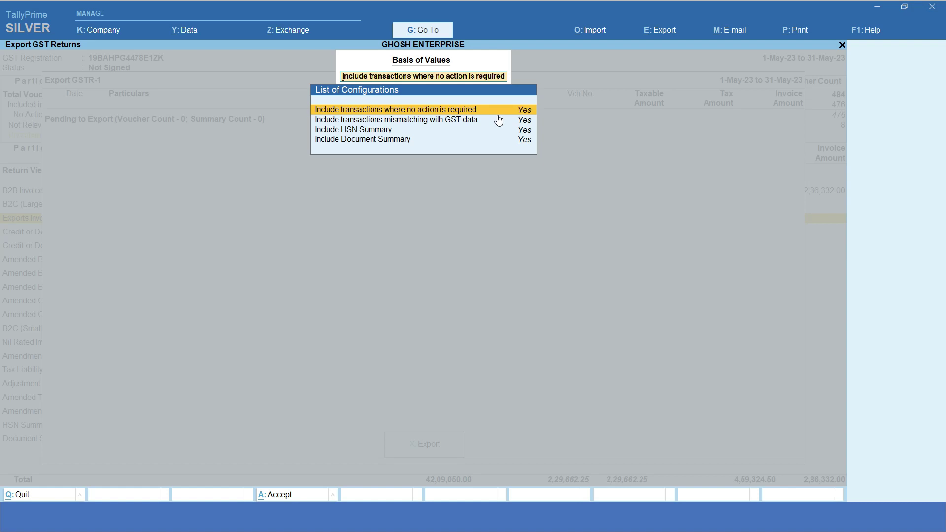
{"action": "key", "text": "ctrl+a"}
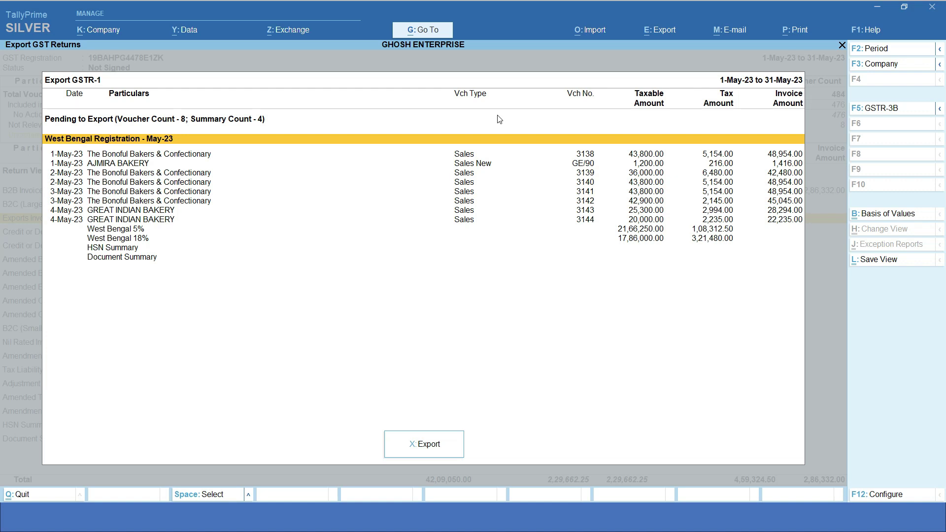
{"action": "left_click", "coordinate": [891, 215]}
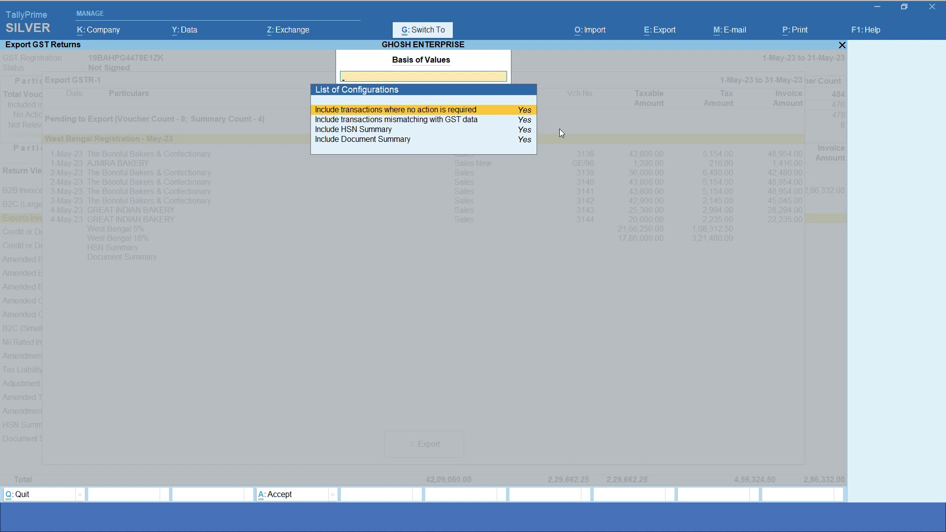
{"action": "key", "text": "Escape"}
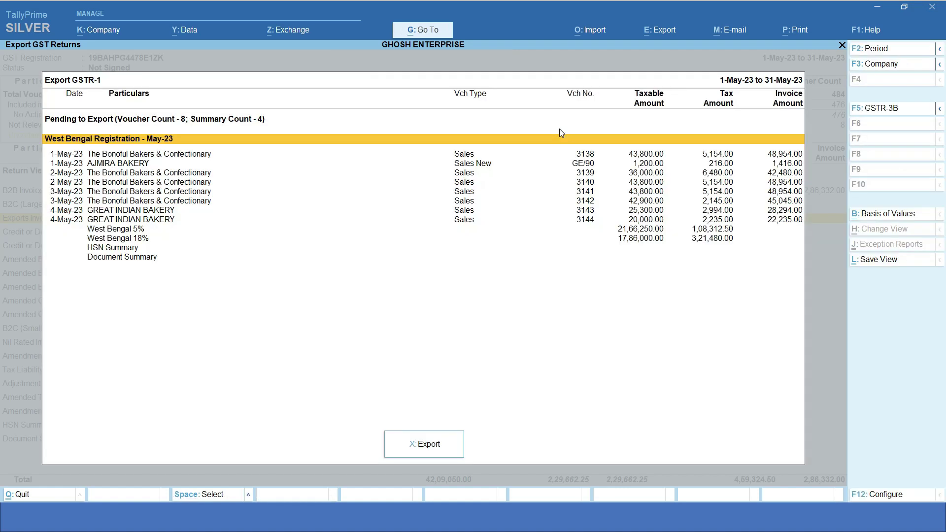
Start the GSTR-1 export and keep JSON (Data Interchange) as the file format
{"action": "left_click", "coordinate": [437, 453]}
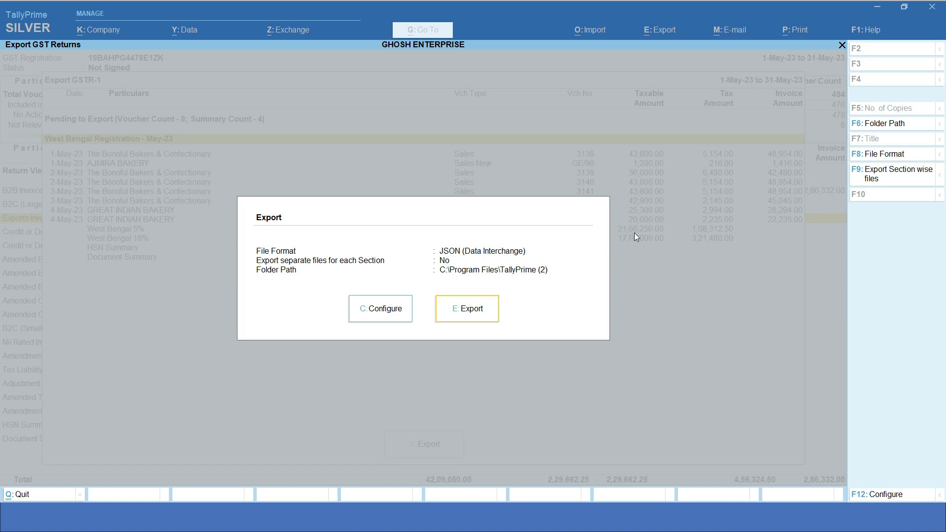
{"action": "left_click", "coordinate": [897, 154]}
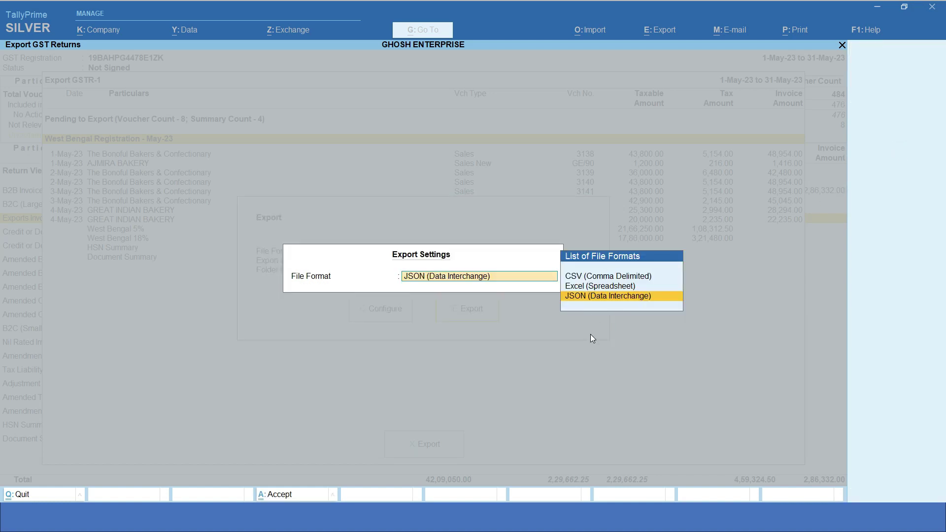
{"action": "key", "text": "Return"}
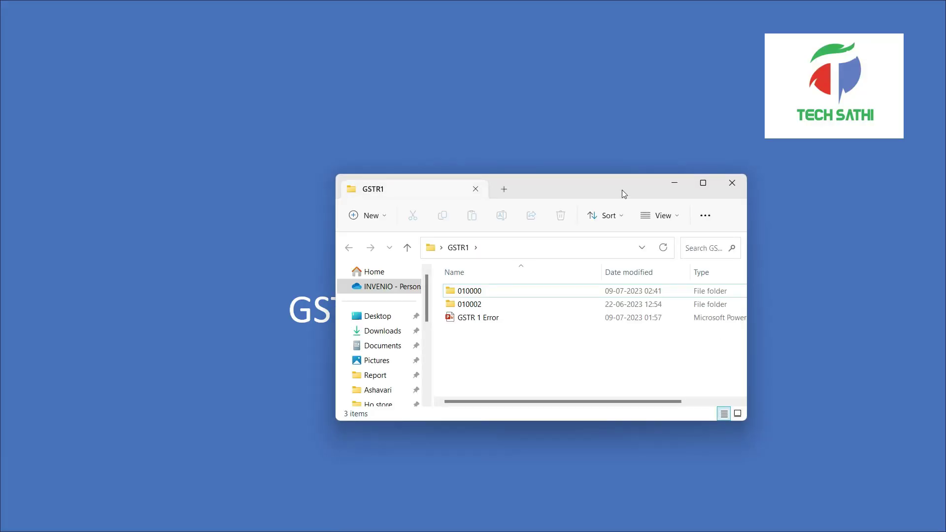
Copy the path of the desktop GSTR1 folder in File Explorer and return to TallyPrime
{"action": "left_click", "coordinate": [708, 181]}
{"action": "key", "text": "alt+d"}
{"action": "key", "text": "ctrl+c"}
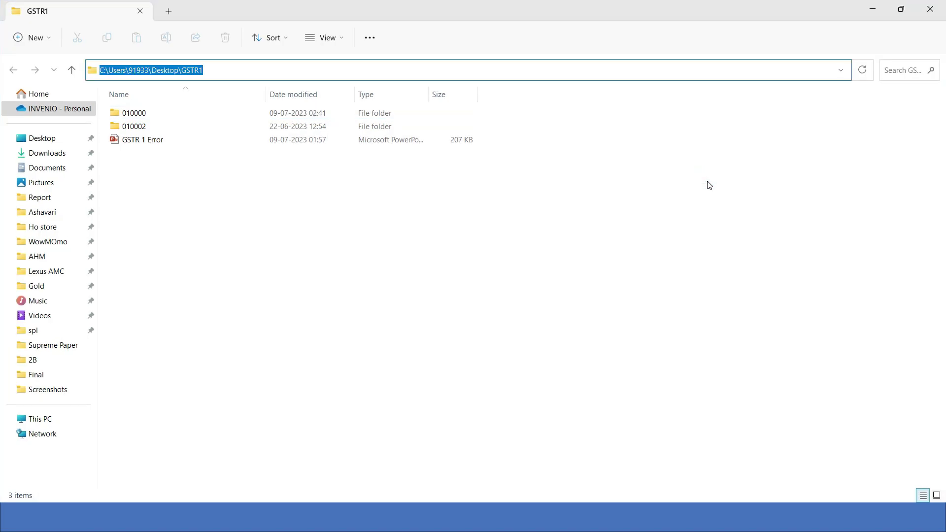
{"action": "key", "text": "super+d"}
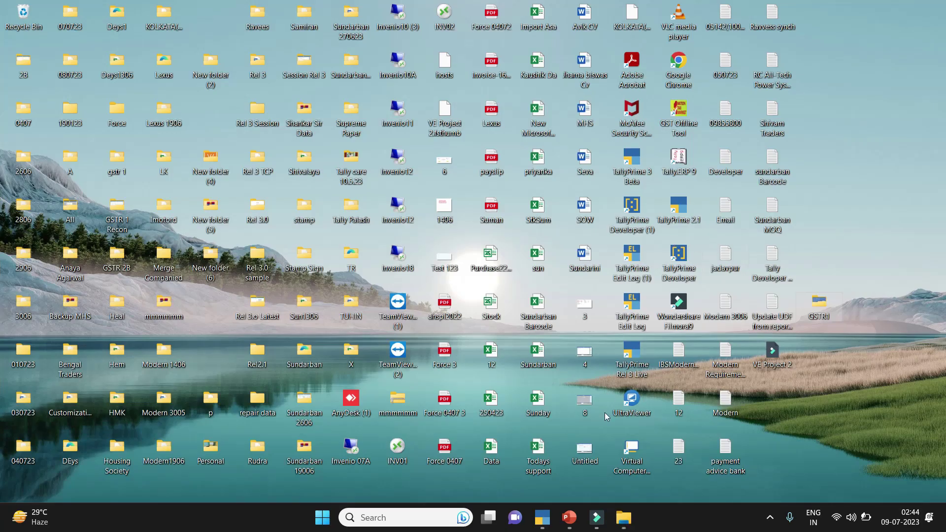
{"action": "left_click", "coordinate": [542, 517]}
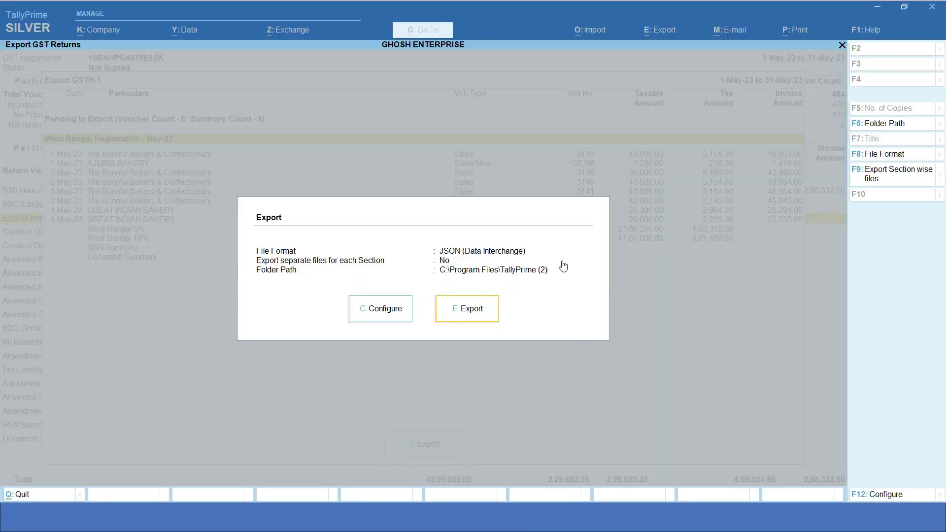
Set the export folder path to the copied desktop GSTR1 folder by specifying the path
{"action": "left_click", "coordinate": [888, 125]}
{"action": "key", "text": "Up"}
{"action": "key", "text": "Up"}
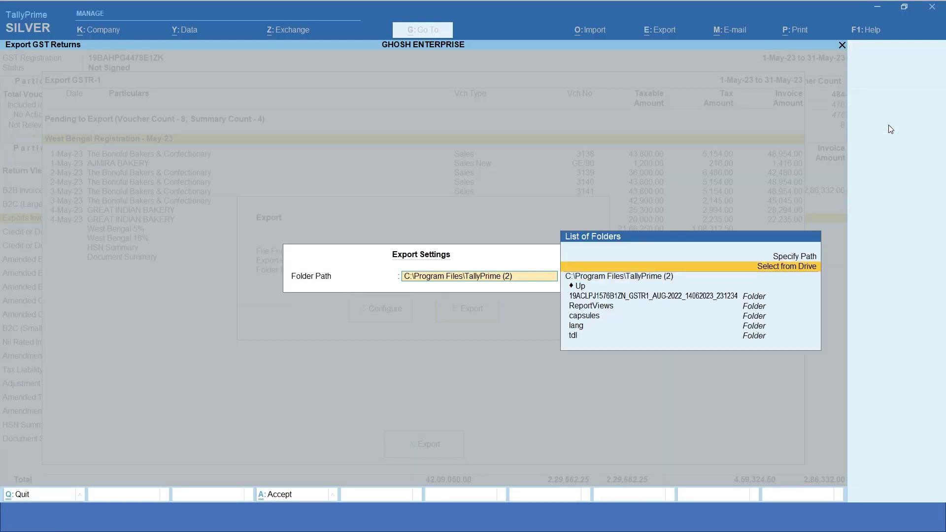
{"action": "key", "text": "Return"}
{"action": "key", "text": "ctrl+v"}
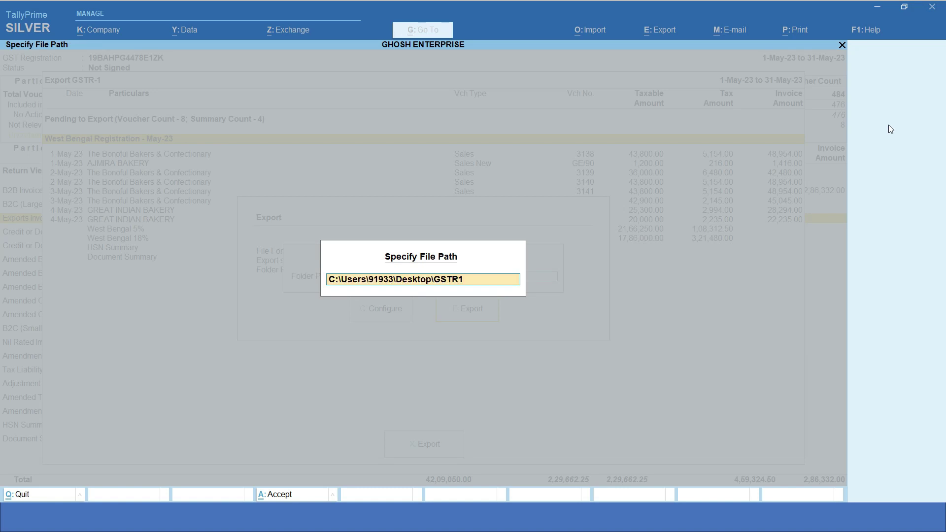
{"action": "key", "text": "Return"}
{"action": "key", "text": "Return"}
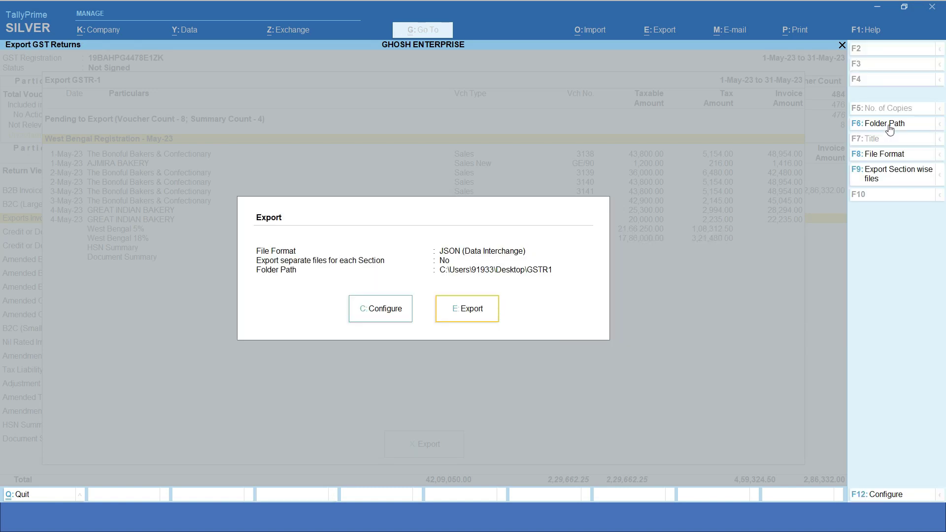
Export the GSTR-1 JSON file to the GSTR1 folder and select the exported file in File Explorer
{"action": "left_click", "coordinate": [473, 313]}
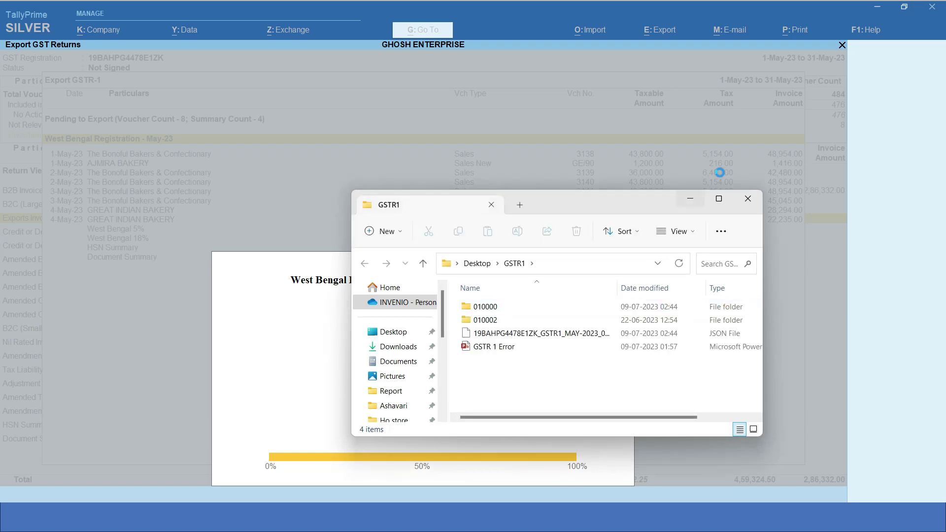
{"action": "left_click", "coordinate": [720, 199]}
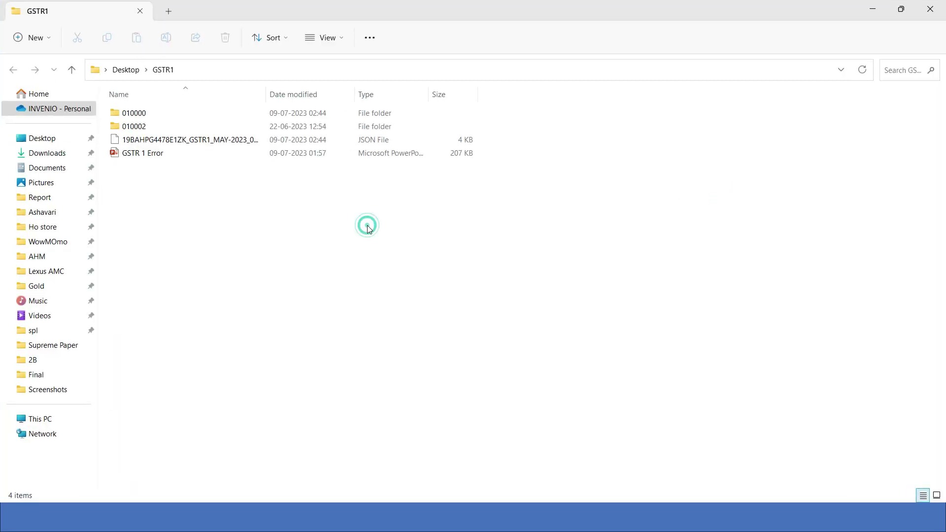
{"action": "left_click", "coordinate": [229, 143]}
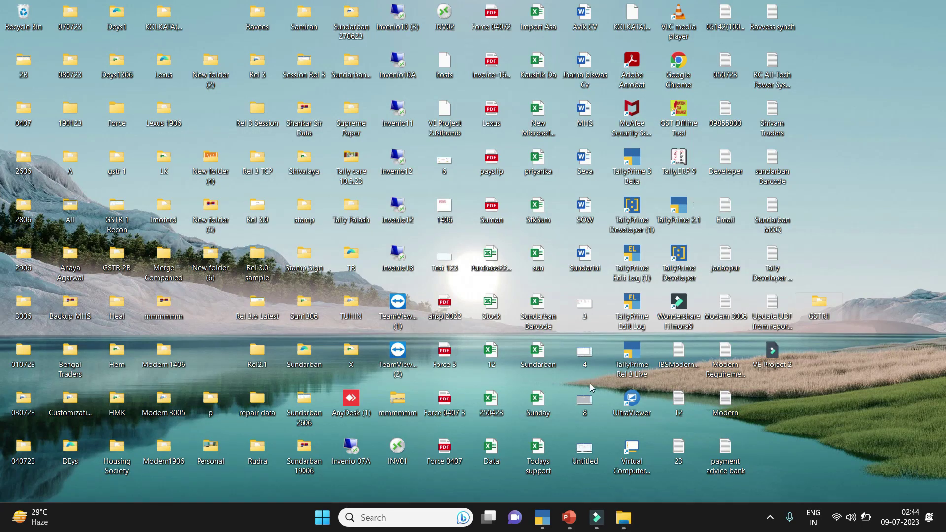
Switch to the PowerPoint slide show and go back to the overview slide listing the 7 common GSTR 1 errors
{"action": "mouse_move", "coordinate": [572, 514]}
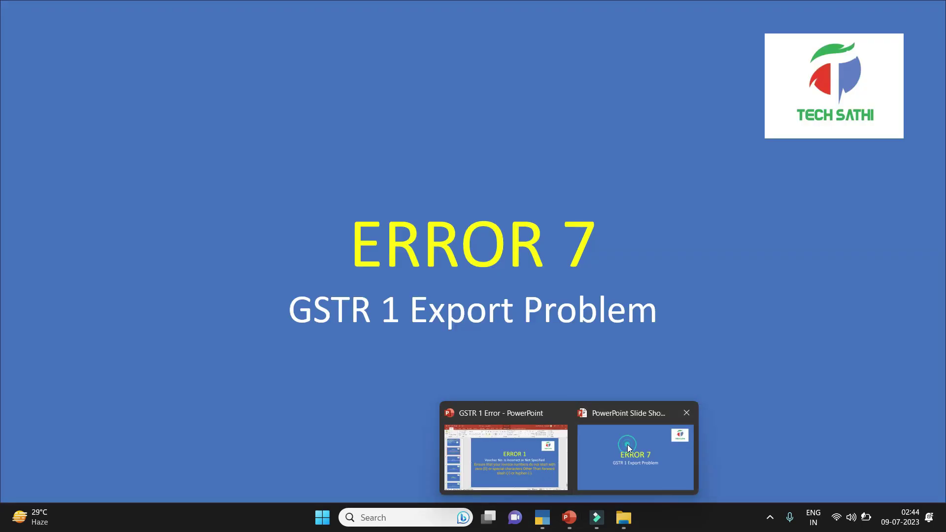
{"action": "left_click", "coordinate": [628, 444]}
{"action": "key", "text": "Left"}
{"action": "key", "text": "Left"}
{"action": "key", "text": "Left"}
{"action": "key", "text": "Left"}
{"action": "key", "text": "Left"}
{"action": "key", "text": "Left"}
{"action": "key", "text": "Left"}
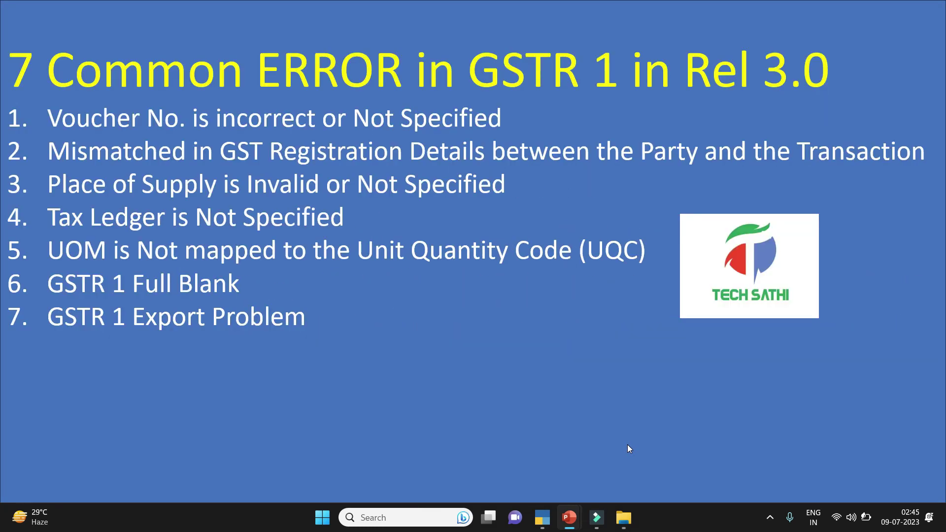